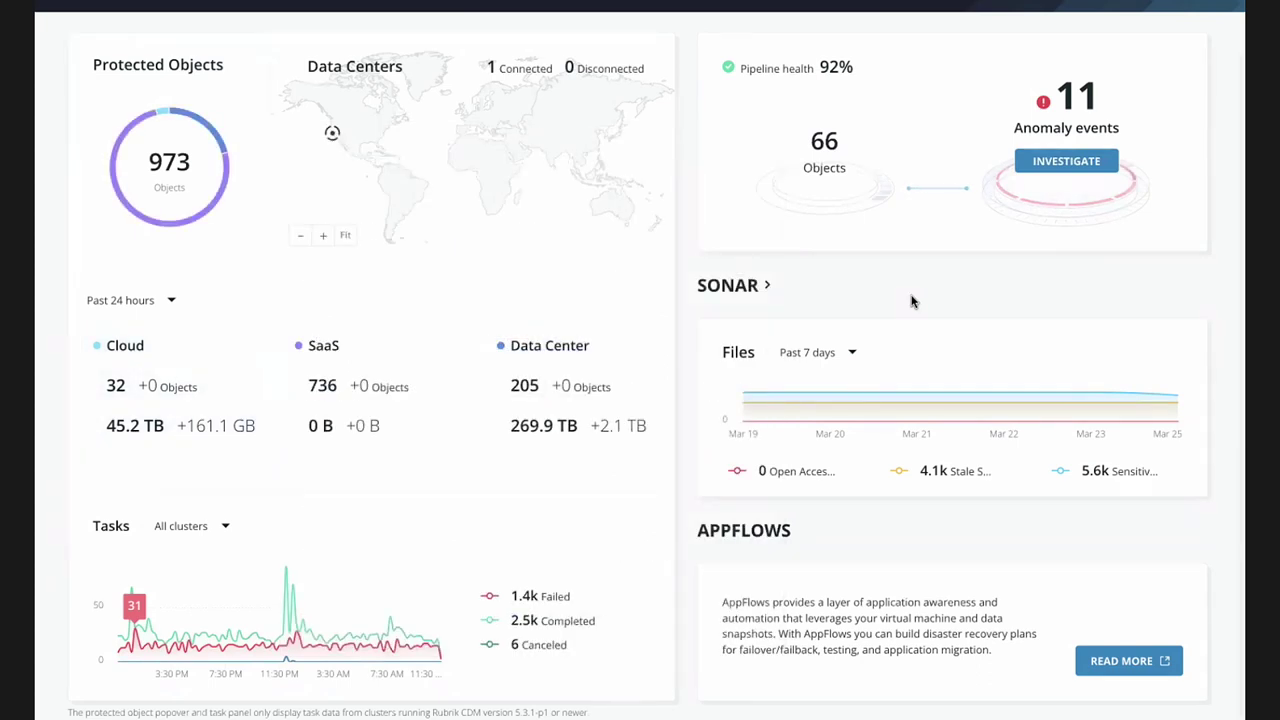
Open the Radar dashboard and view the suspicious, added and modified file series individually in the File Analysis chart
{"action": "scroll", "coordinate": [910, 300], "scroll_direction": "up", "scroll_amount": 1}
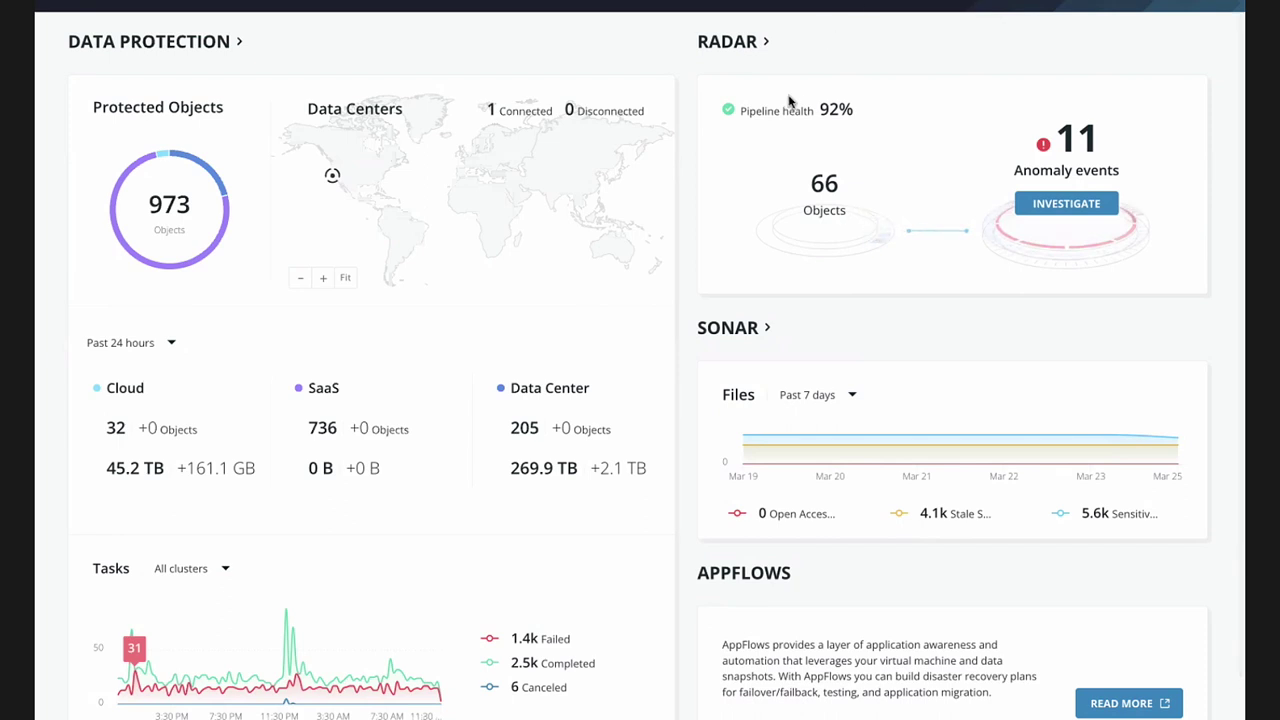
{"action": "left_click", "coordinate": [729, 41]}
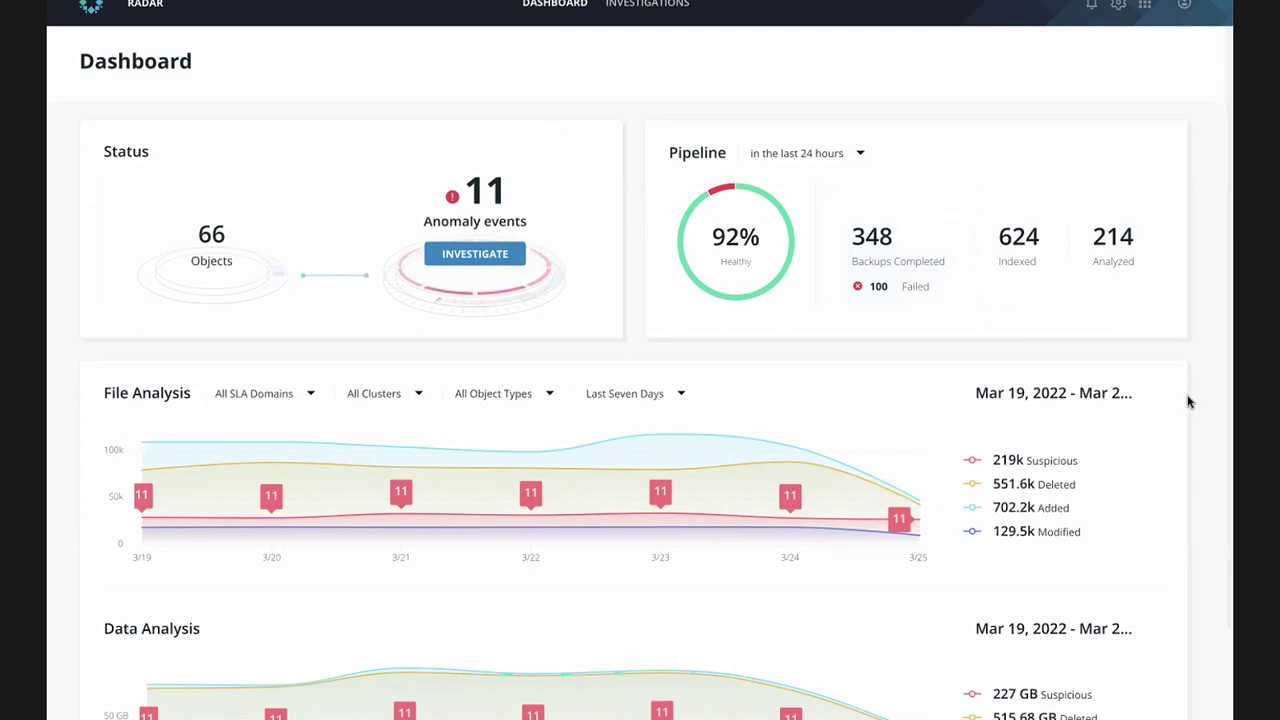
{"action": "scroll", "coordinate": [1188, 401], "scroll_direction": "down", "scroll_amount": 1}
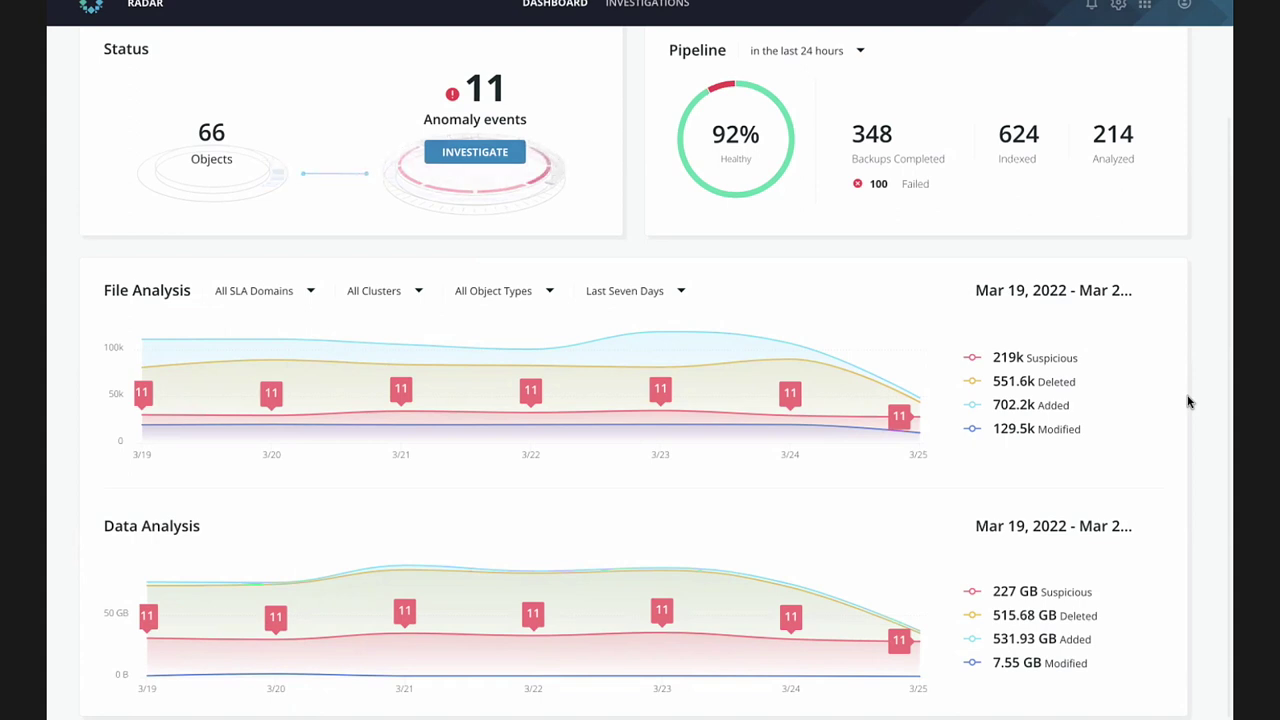
{"action": "mouse_move", "coordinate": [1089, 354]}
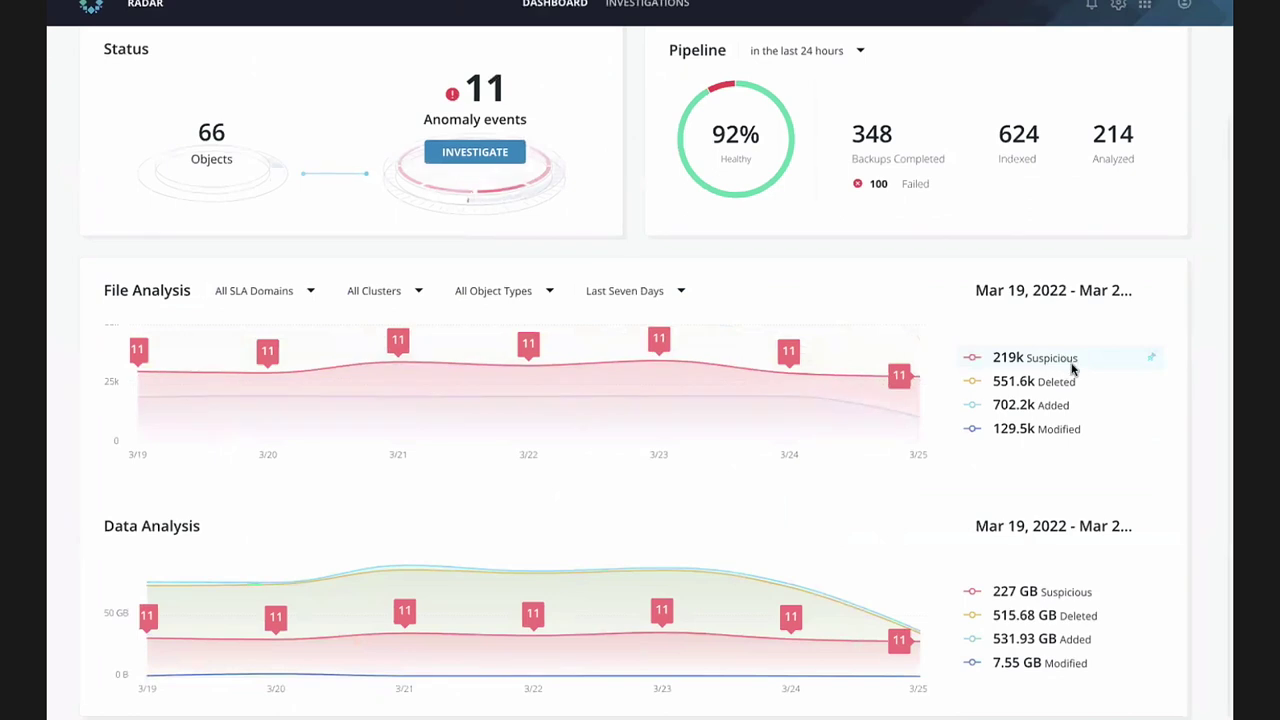
{"action": "mouse_move", "coordinate": [1077, 389]}
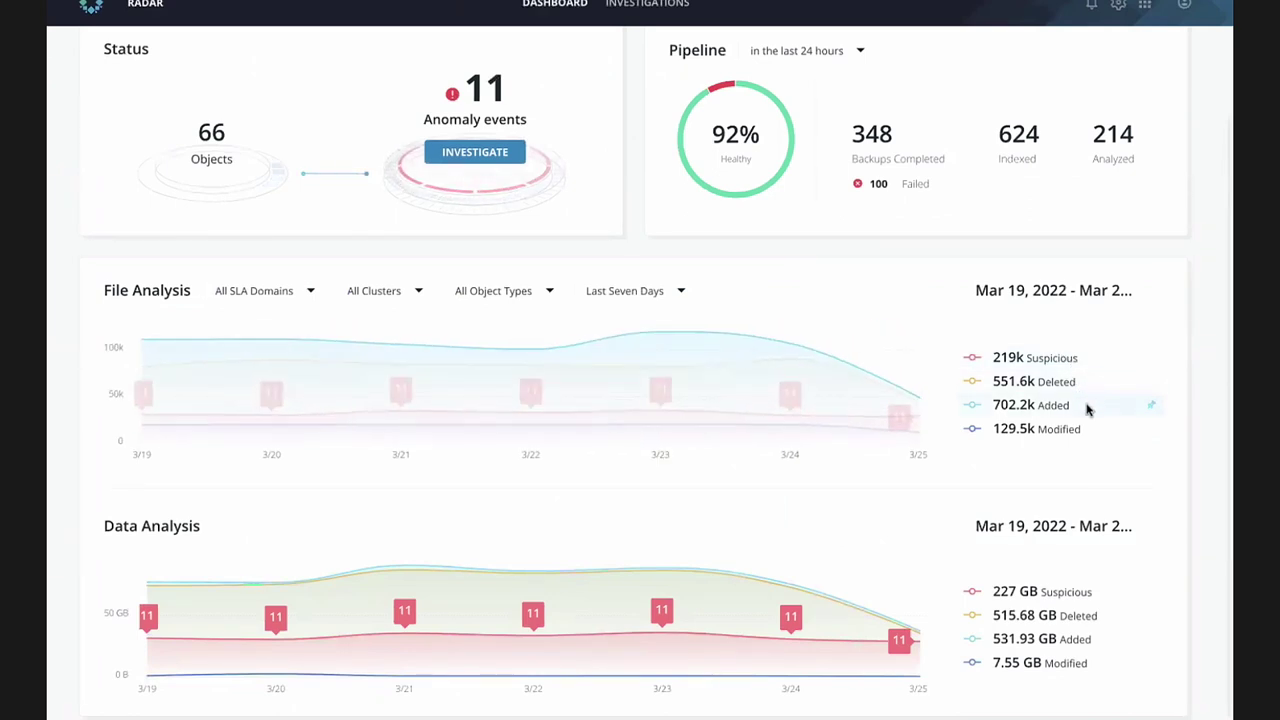
{"action": "mouse_move", "coordinate": [1090, 426]}
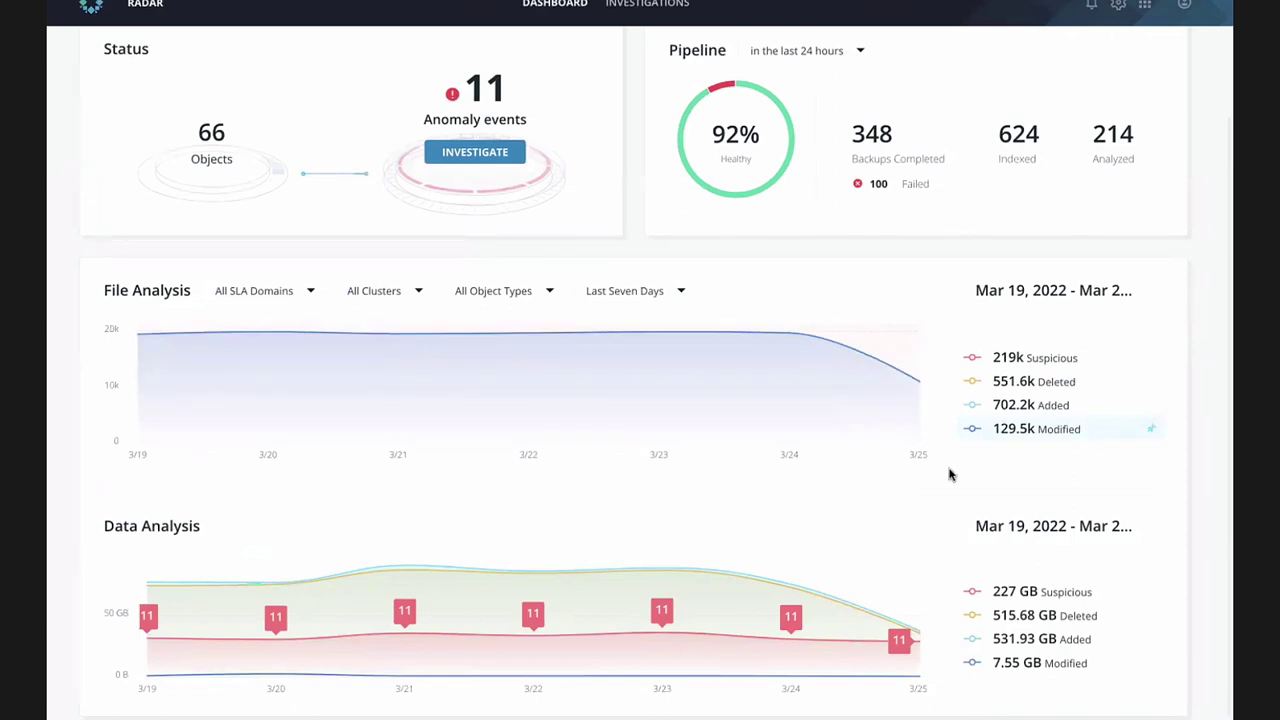
View the File Analysis for the last 30 days, return it to the last seven days, and look over the object type filter choices
{"action": "left_click", "coordinate": [666, 292]}
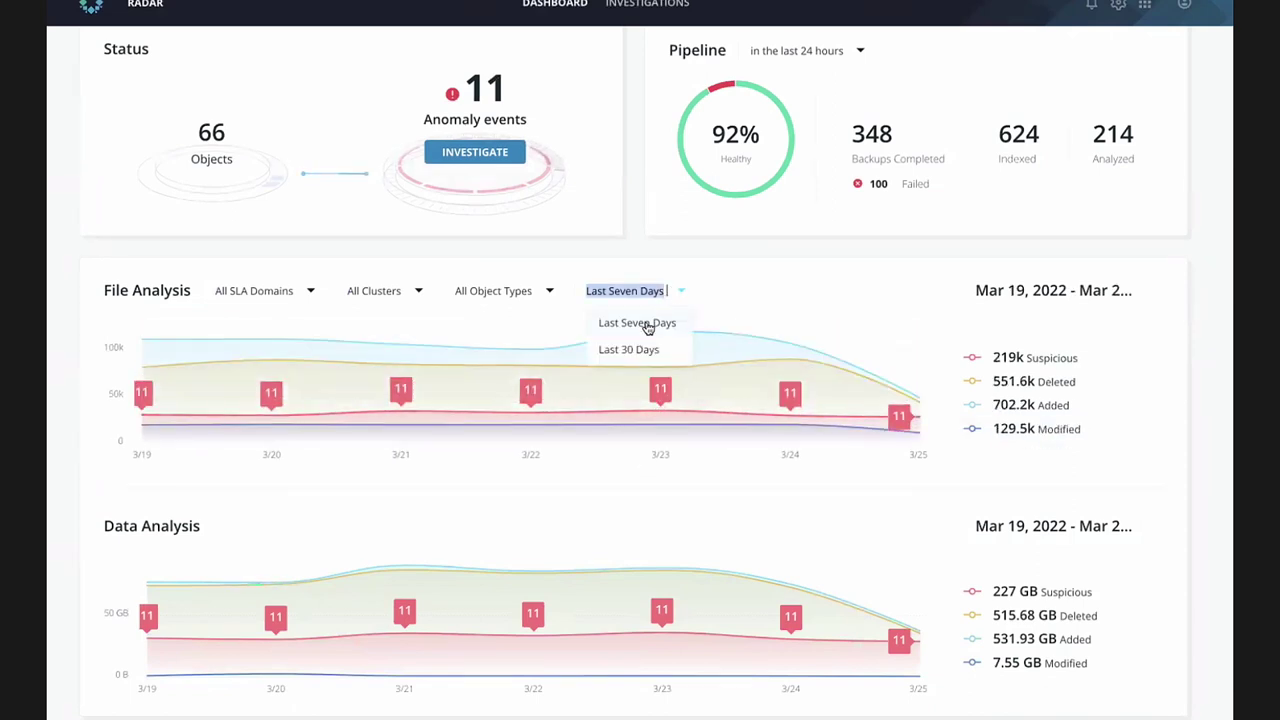
{"action": "left_click", "coordinate": [628, 350]}
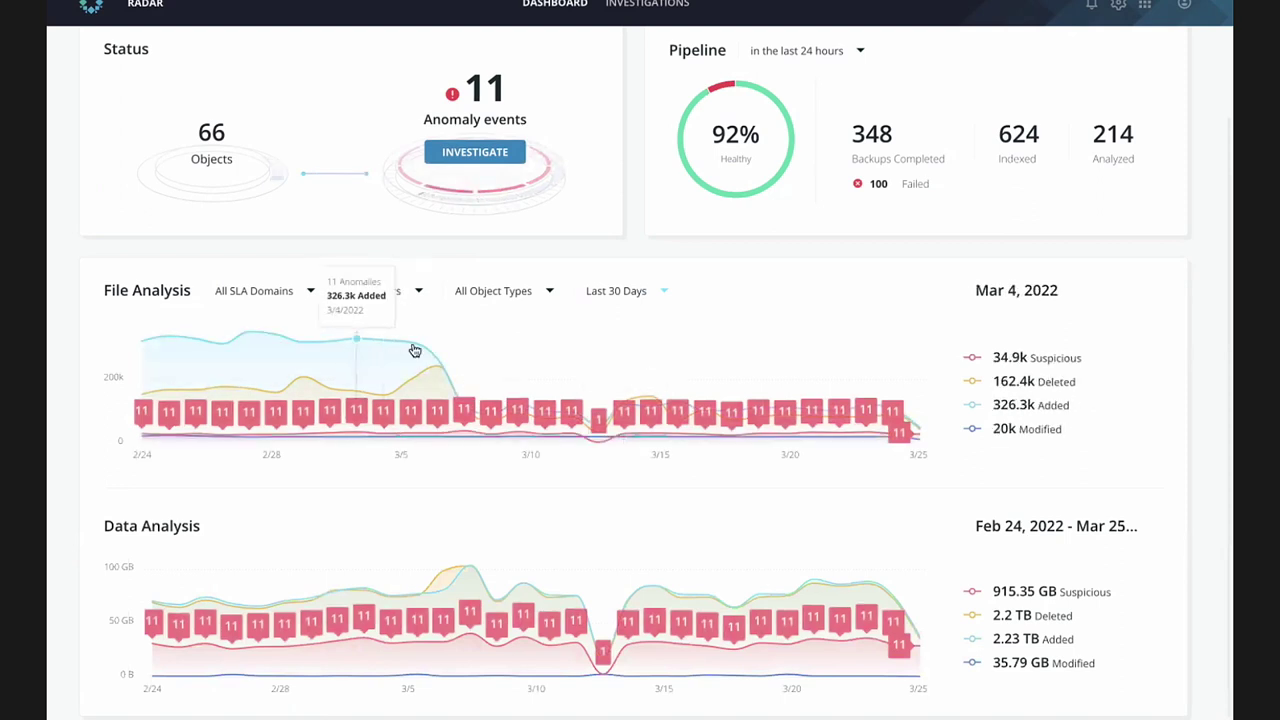
{"action": "left_click", "coordinate": [611, 293]}
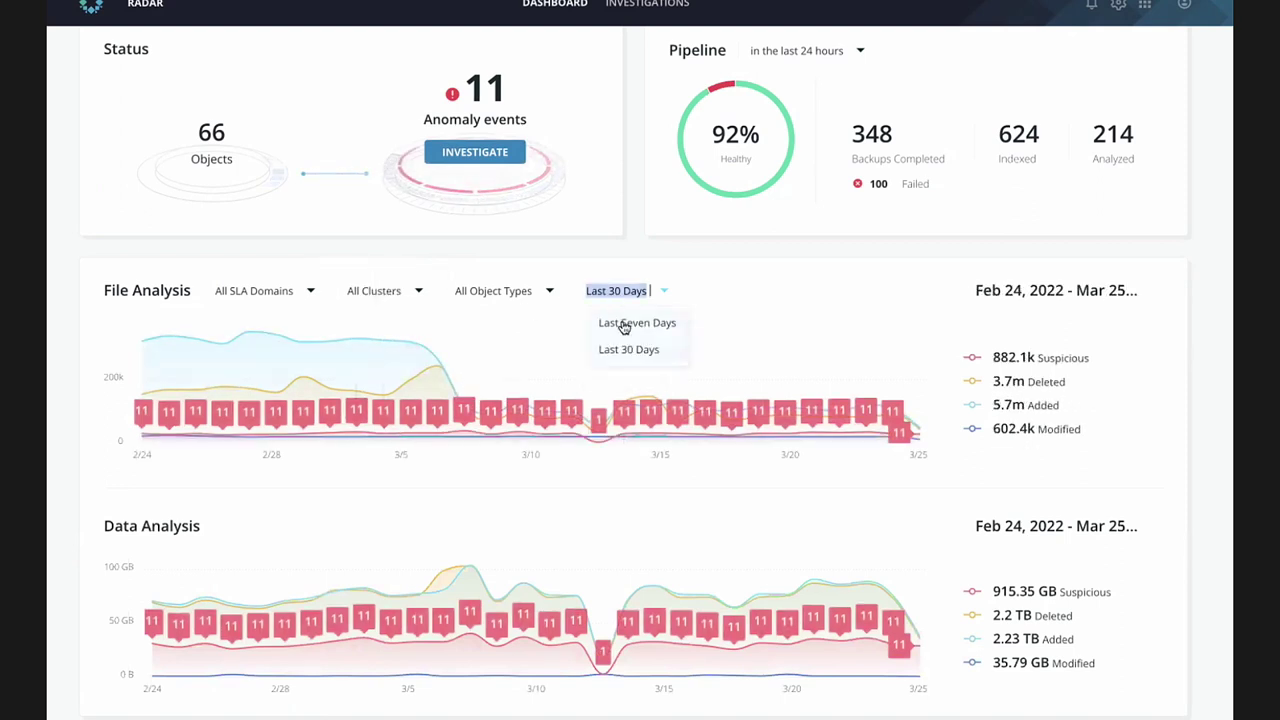
{"action": "left_click", "coordinate": [622, 323]}
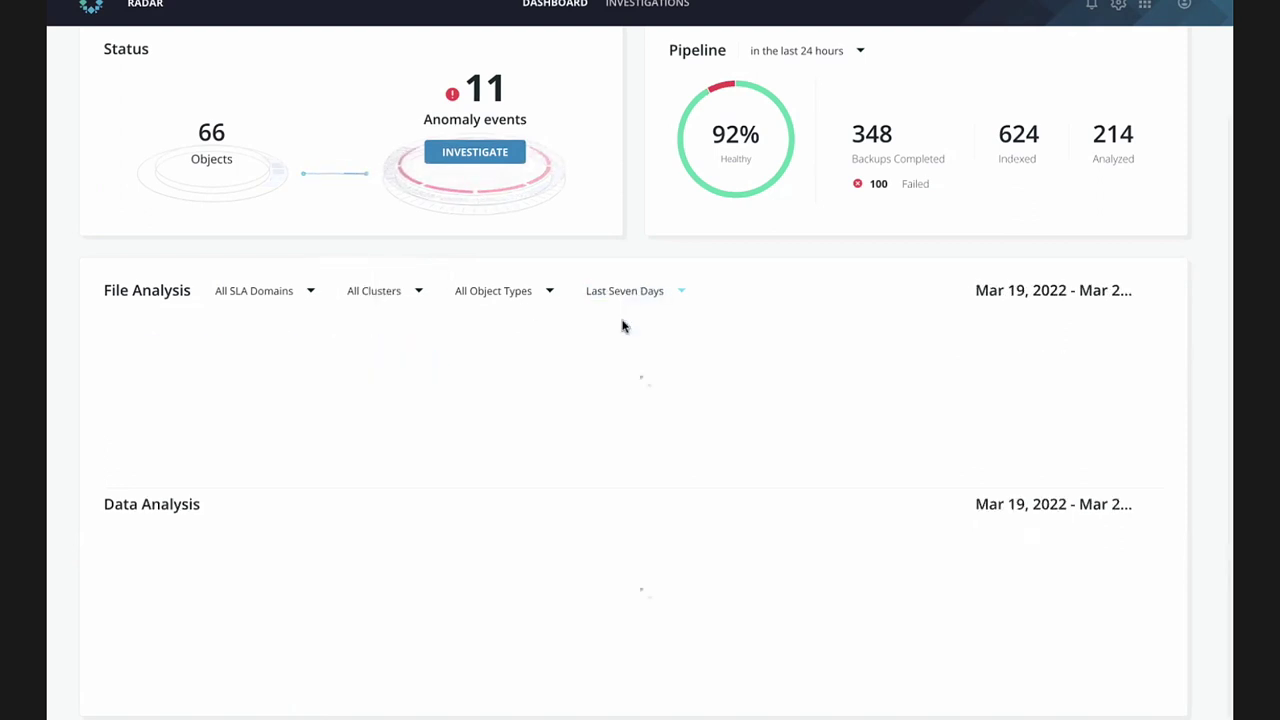
{"action": "left_click", "coordinate": [515, 292]}
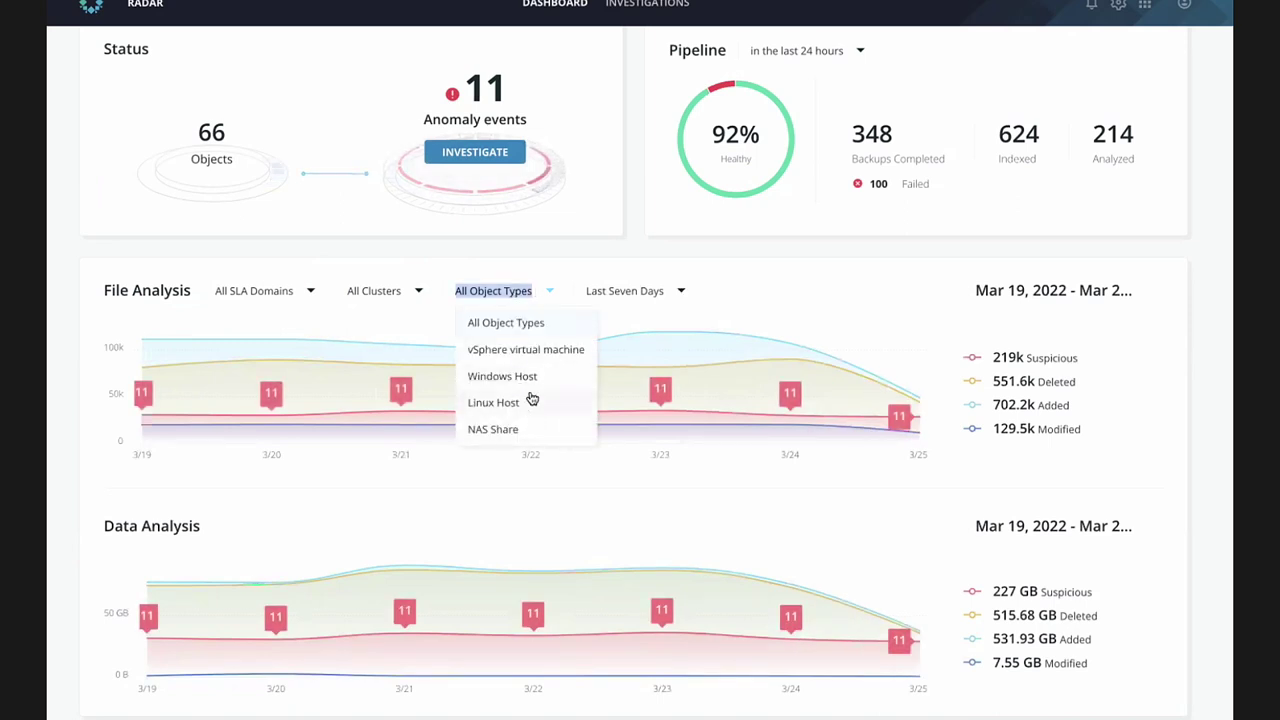
{"action": "left_click", "coordinate": [776, 294]}
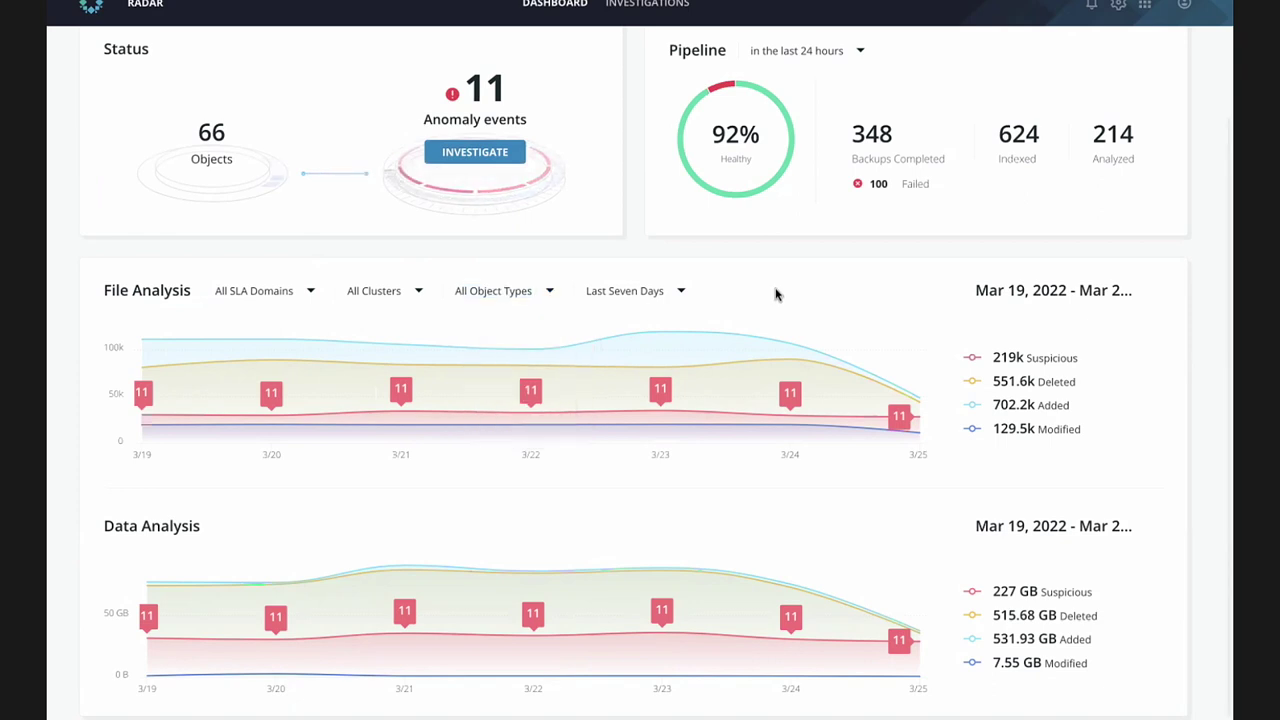
Open the investigation list for the anomaly events reported in the dashboard's Status section
{"action": "scroll", "coordinate": [776, 294], "scroll_direction": "up", "scroll_amount": 2}
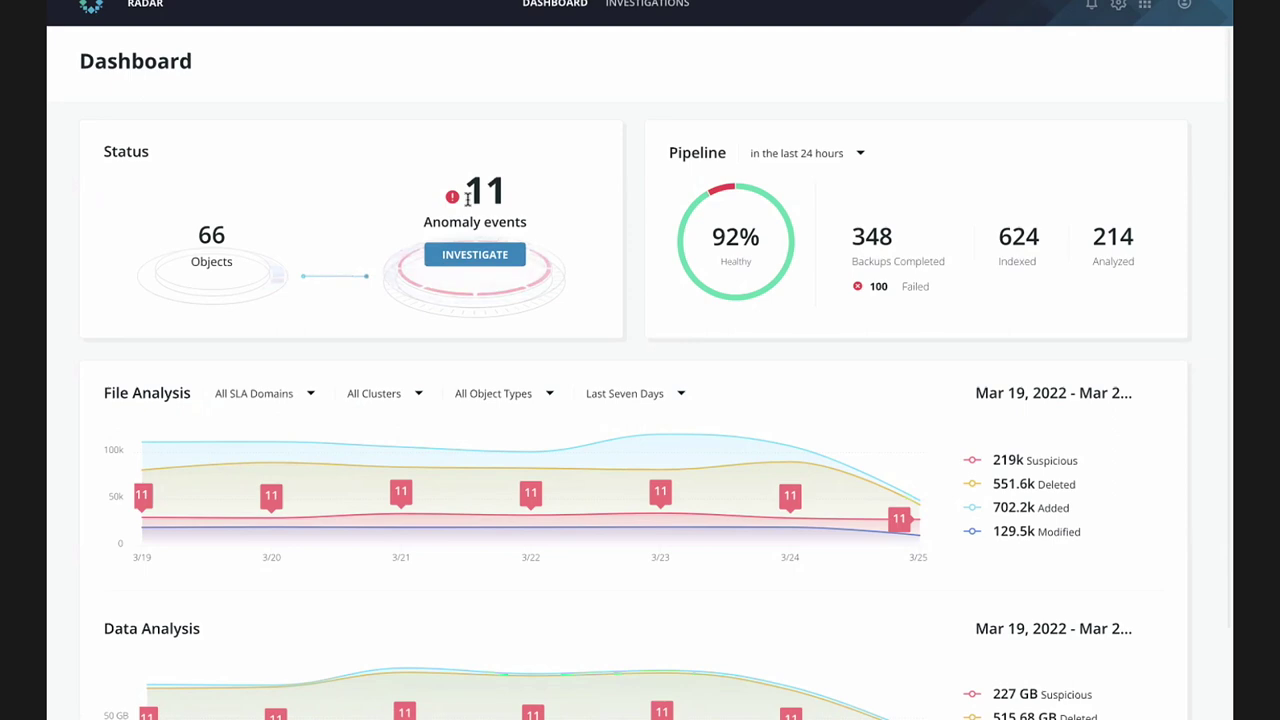
{"action": "left_click", "coordinate": [486, 258]}
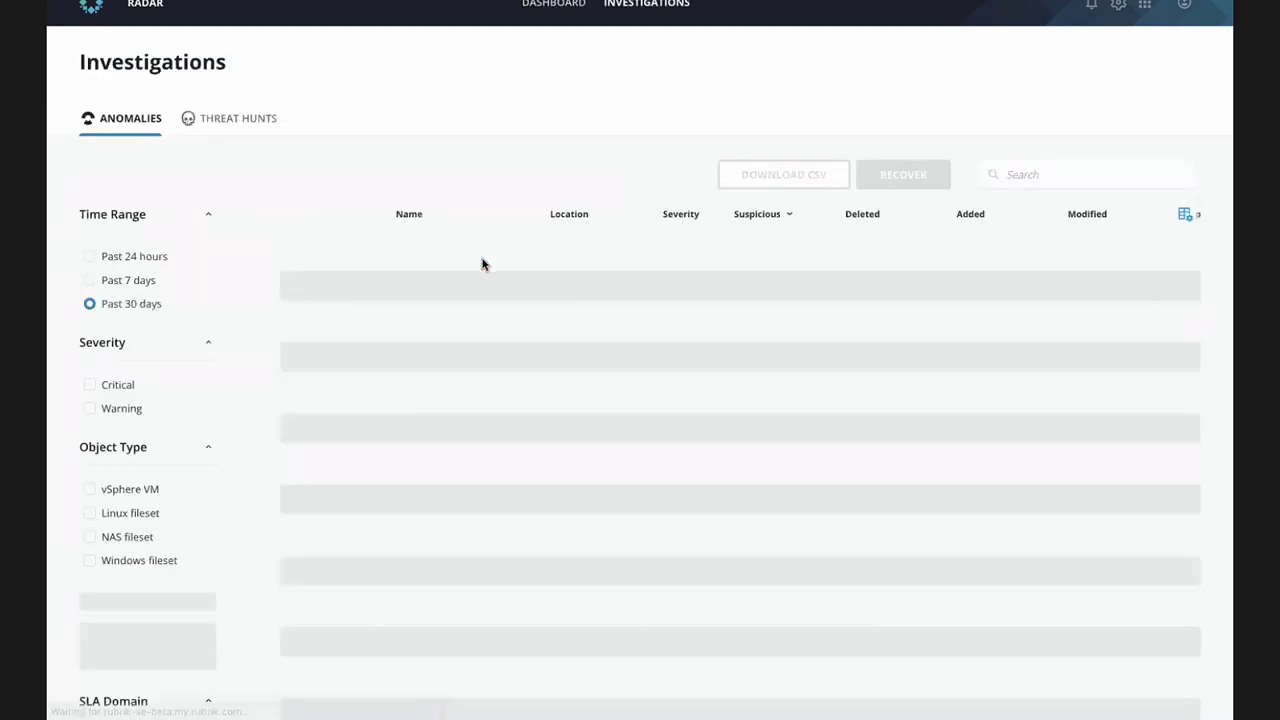
{"action": "scroll", "coordinate": [535, 399], "scroll_direction": "down", "scroll_amount": 1}
{"action": "scroll", "coordinate": [535, 399], "scroll_direction": "up", "scroll_amount": 1}
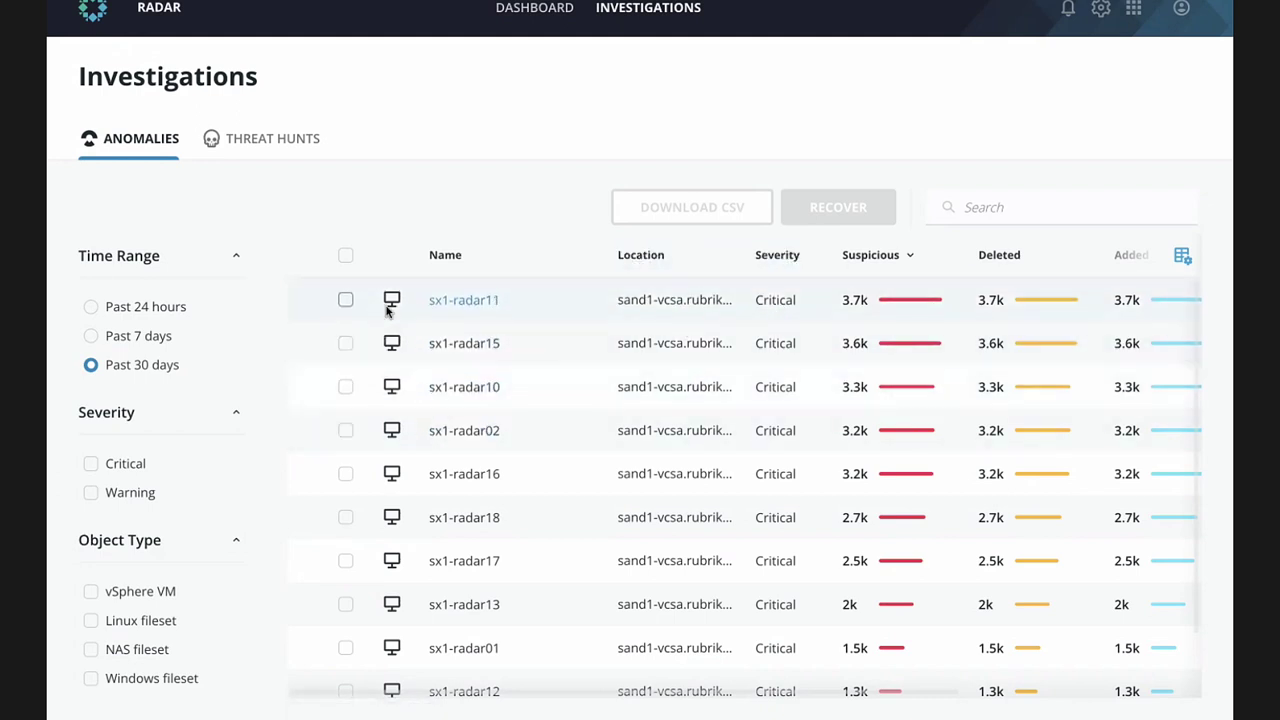
Examine the anomaly table's columns across to the snapshot time and return to the object names
{"action": "scroll", "coordinate": [862, 306], "scroll_direction": "right", "scroll_amount": 1}
{"action": "scroll", "coordinate": [862, 306], "scroll_direction": "right", "scroll_amount": 3}
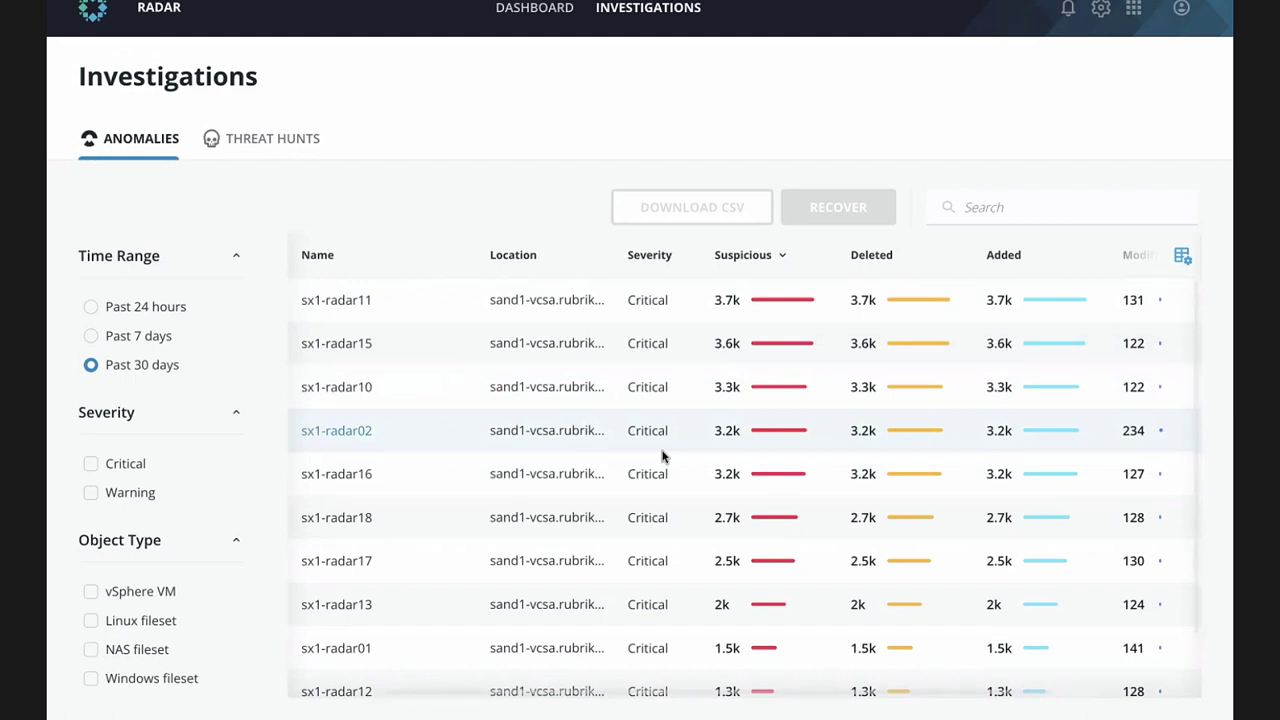
{"action": "scroll", "coordinate": [662, 456], "scroll_direction": "right", "scroll_amount": 2}
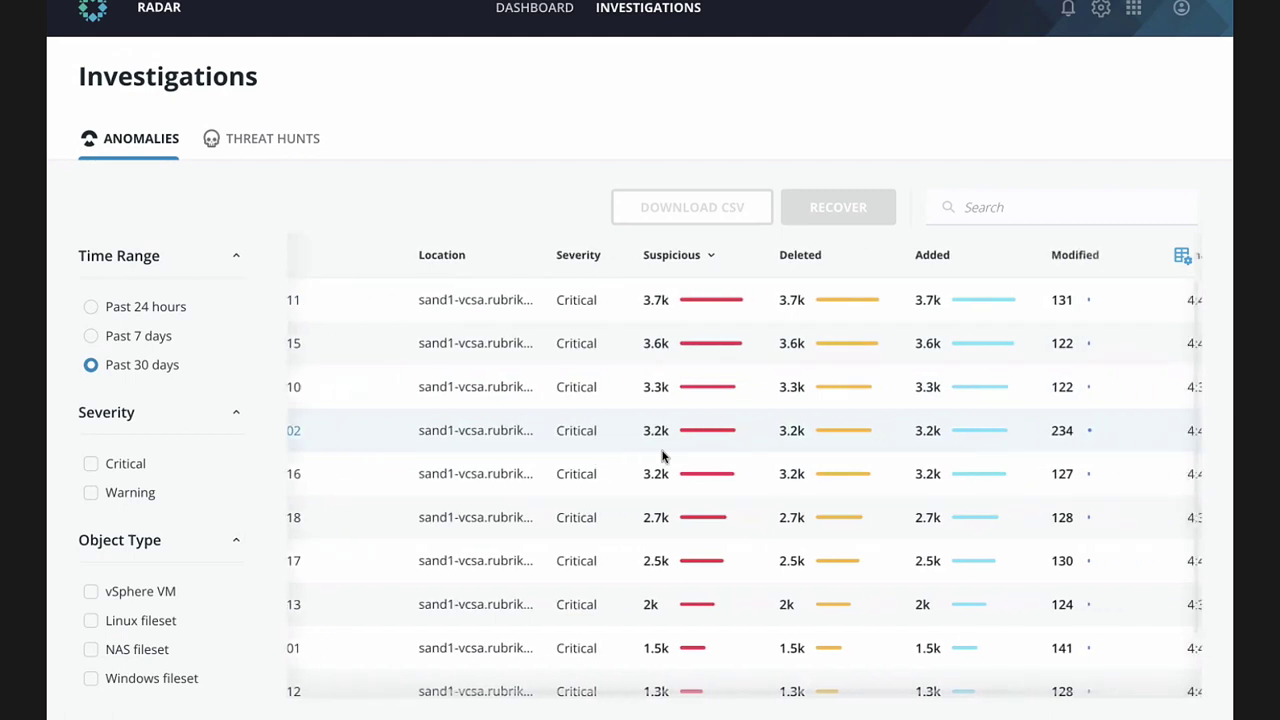
{"action": "scroll", "coordinate": [662, 456], "scroll_direction": "right", "scroll_amount": 3}
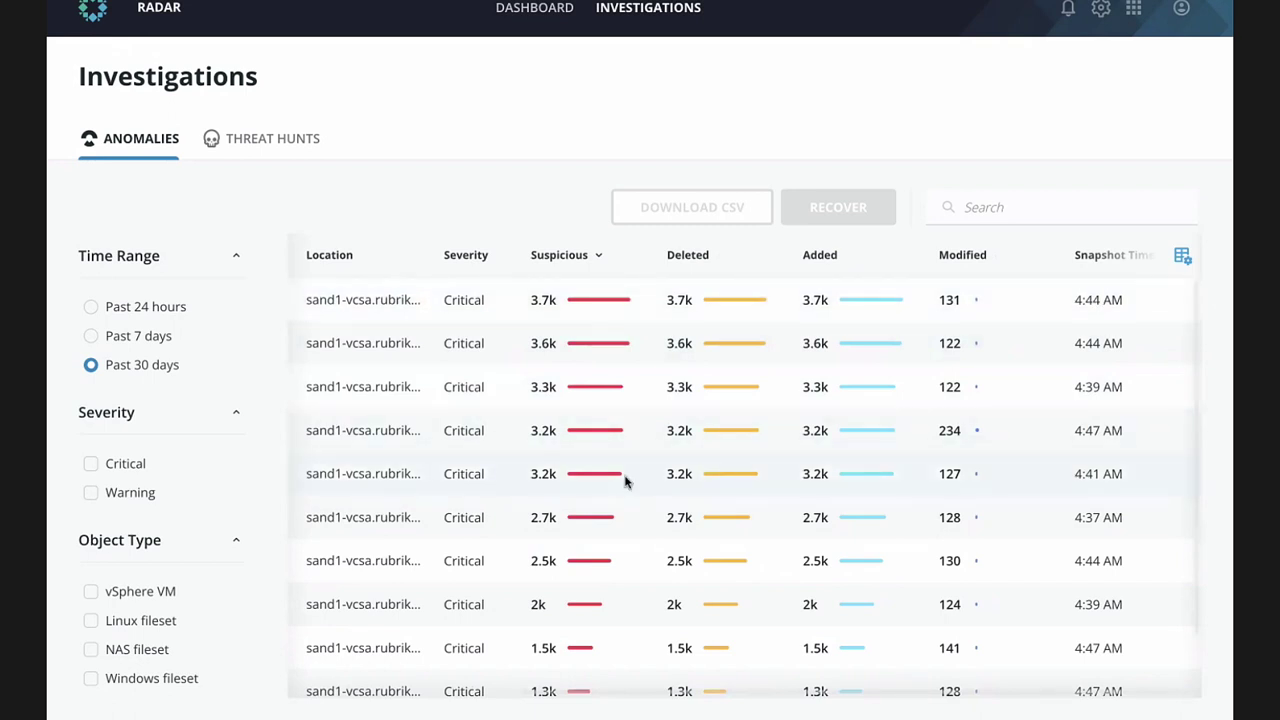
{"action": "scroll", "coordinate": [625, 482], "scroll_direction": "left", "scroll_amount": 5}
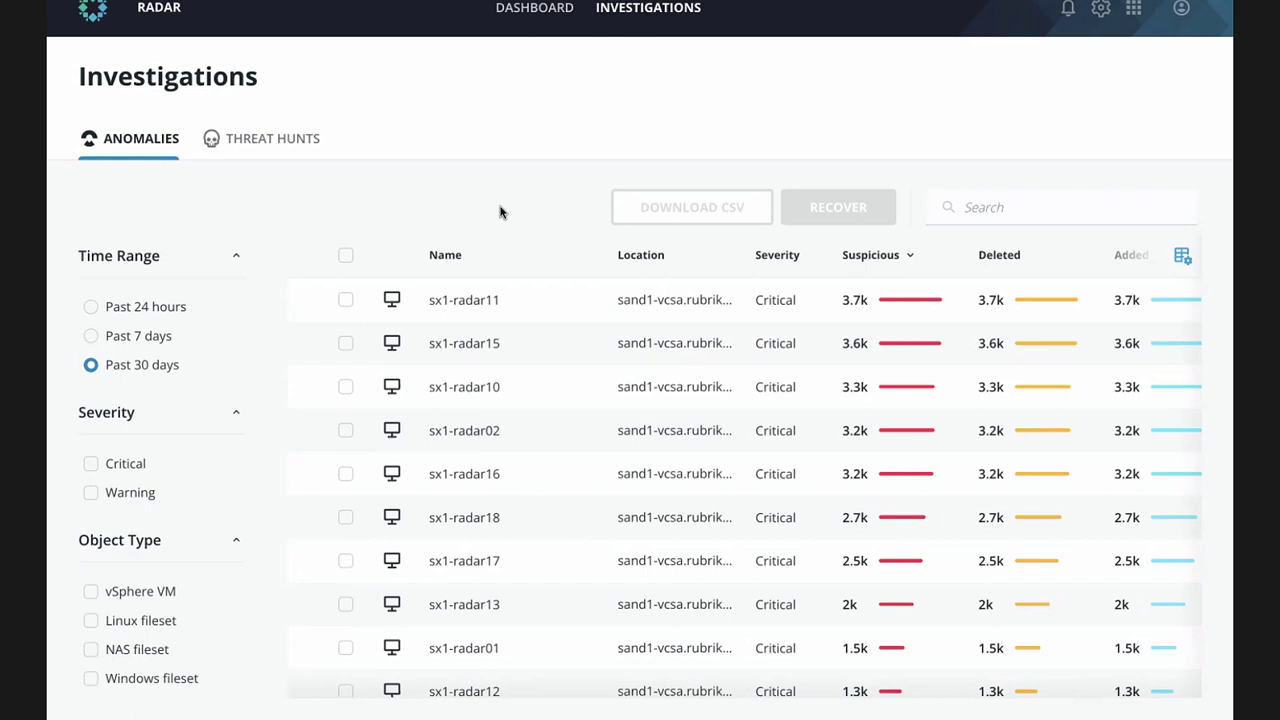
Select all anomalous objects to check the bulk recovery option, and clear the selection
{"action": "left_click", "coordinate": [345, 301]}
{"action": "left_click", "coordinate": [345, 301]}
{"action": "left_click", "coordinate": [345, 255]}
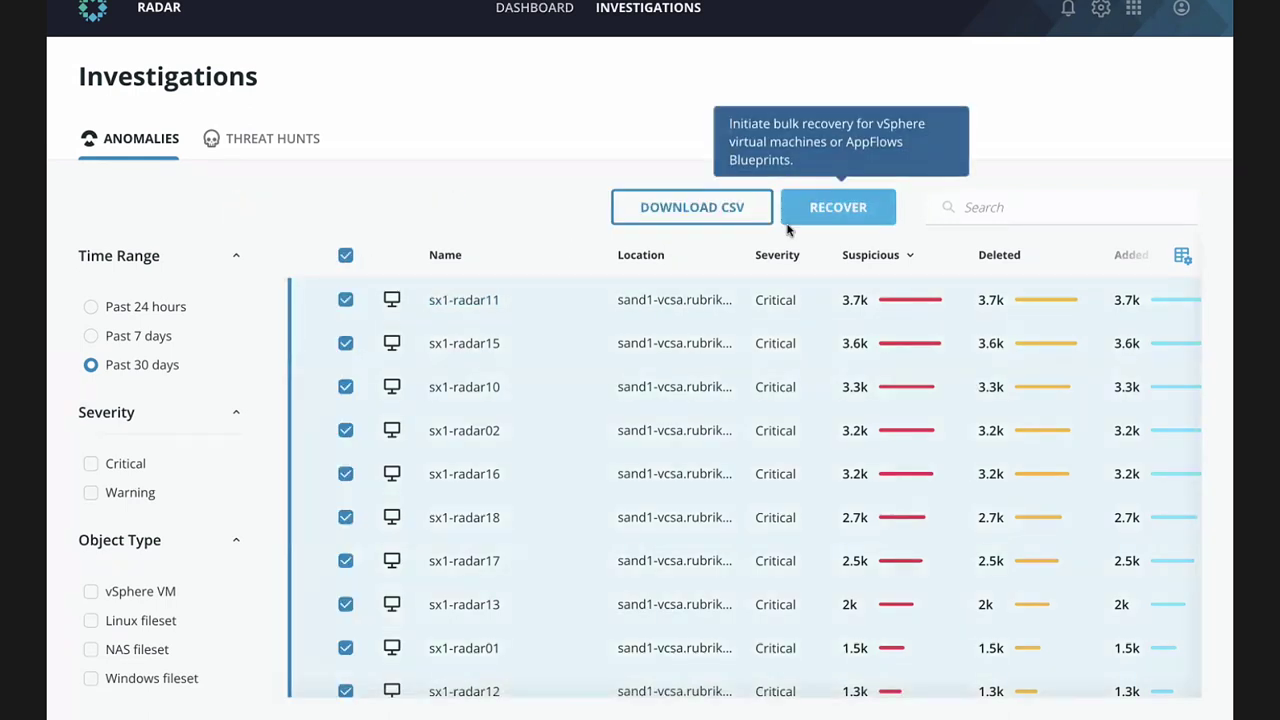
{"action": "left_click", "coordinate": [345, 256]}
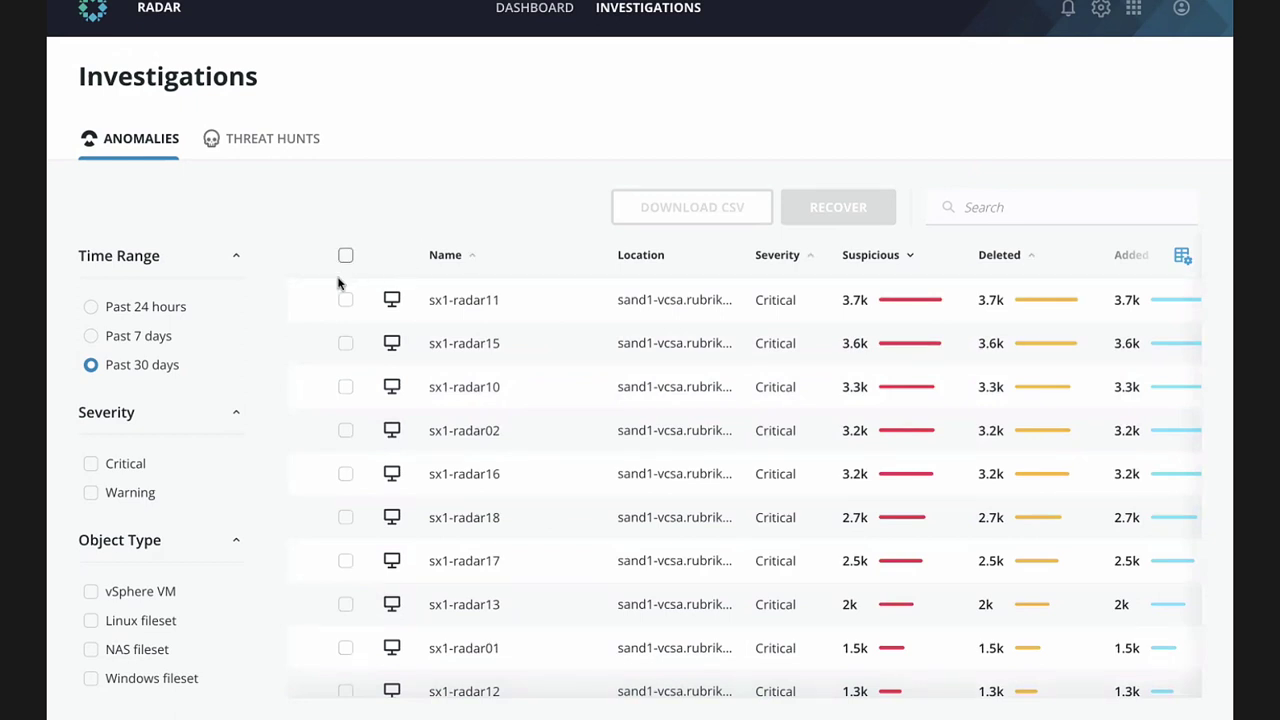
Open the anomaly for the sx1-radar11 virtual machine and display its summary
{"action": "left_click", "coordinate": [466, 301]}
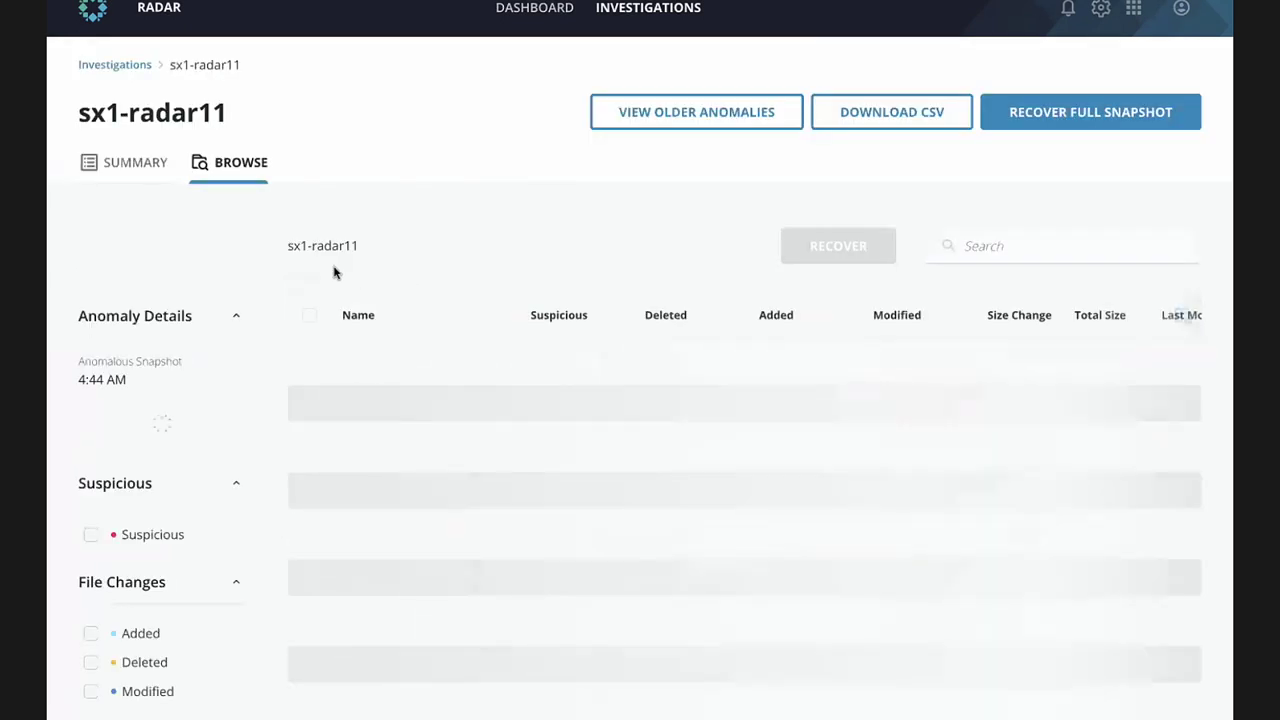
{"action": "left_click", "coordinate": [136, 163]}
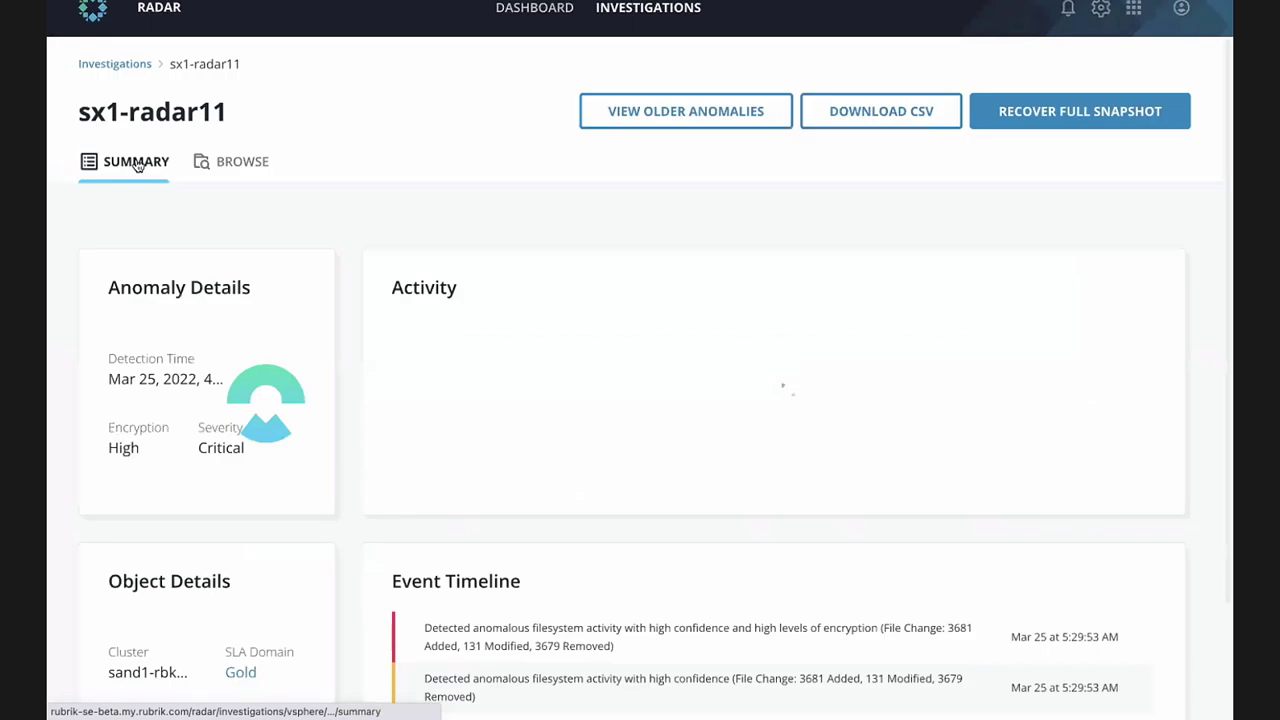
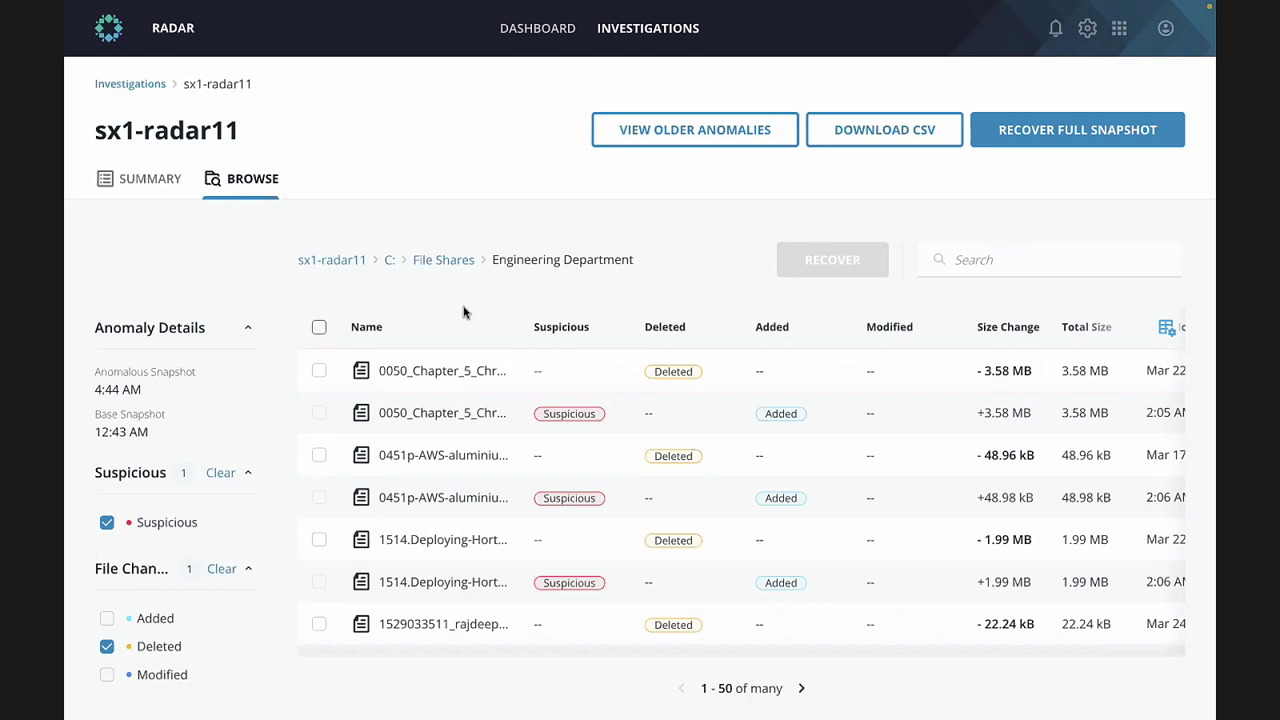
Select all recoverable files in the Engineering Department folder of sx1-radar11, and clear the selection
{"action": "left_click", "coordinate": [320, 331]}
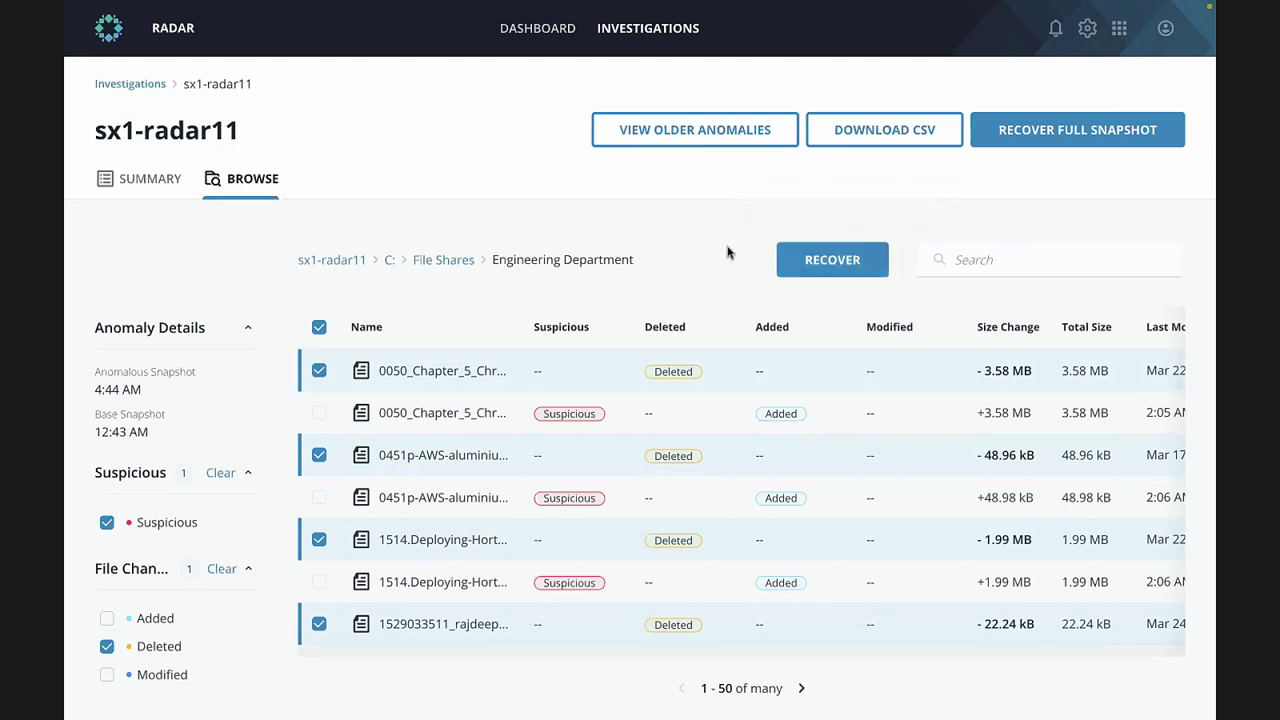
{"action": "left_click", "coordinate": [318, 326]}
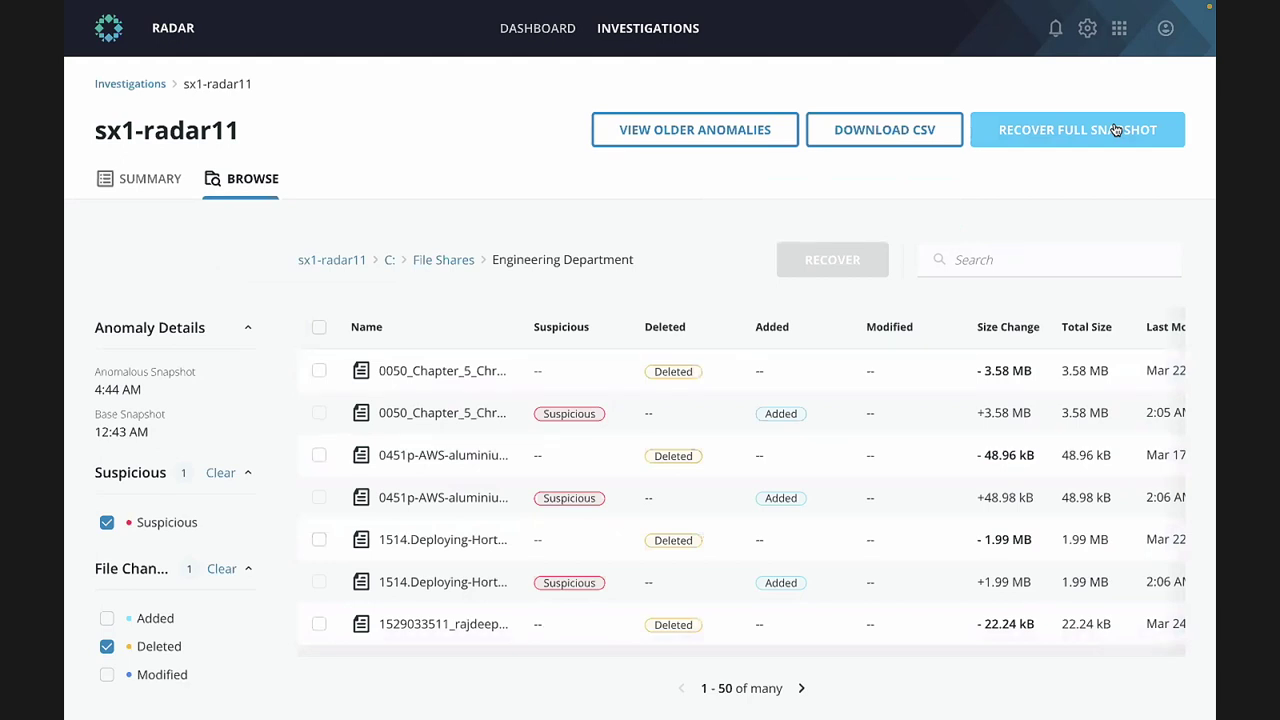
Return to Investigations and start a new threat hunt that uses a YARA Rule as its indicator of compromise
{"action": "left_click", "coordinate": [130, 84]}
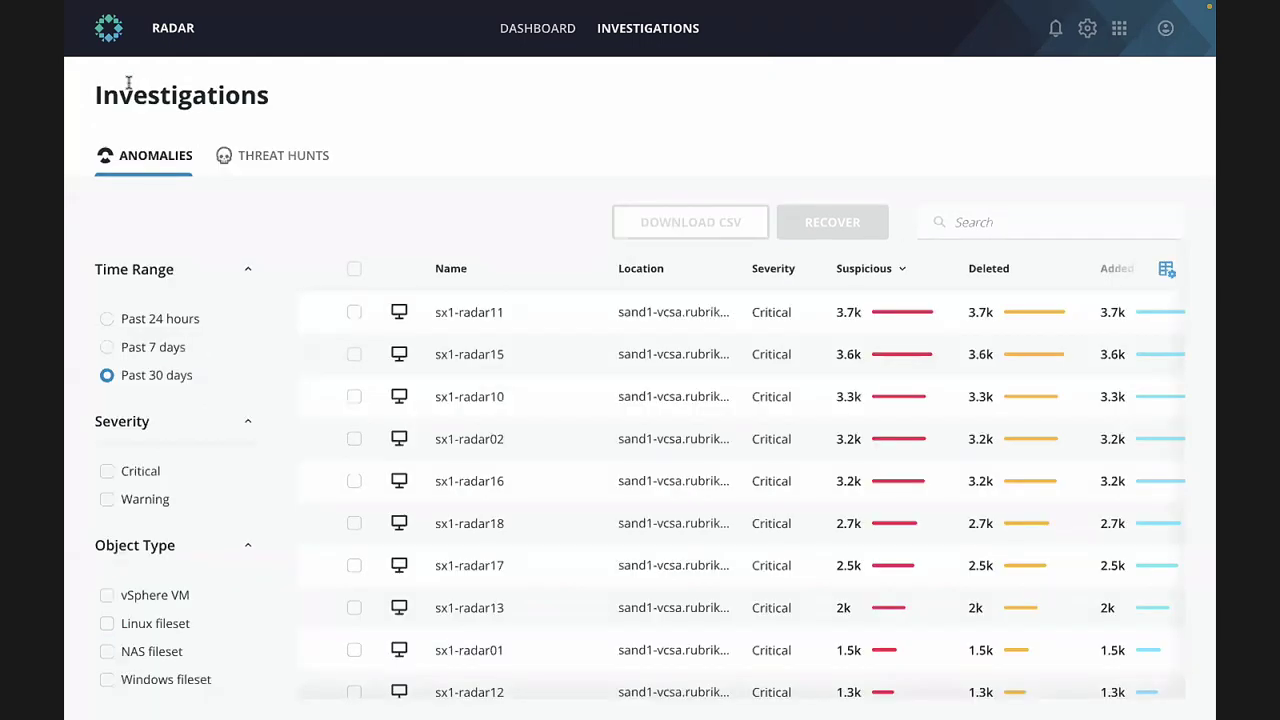
{"action": "left_click", "coordinate": [291, 163]}
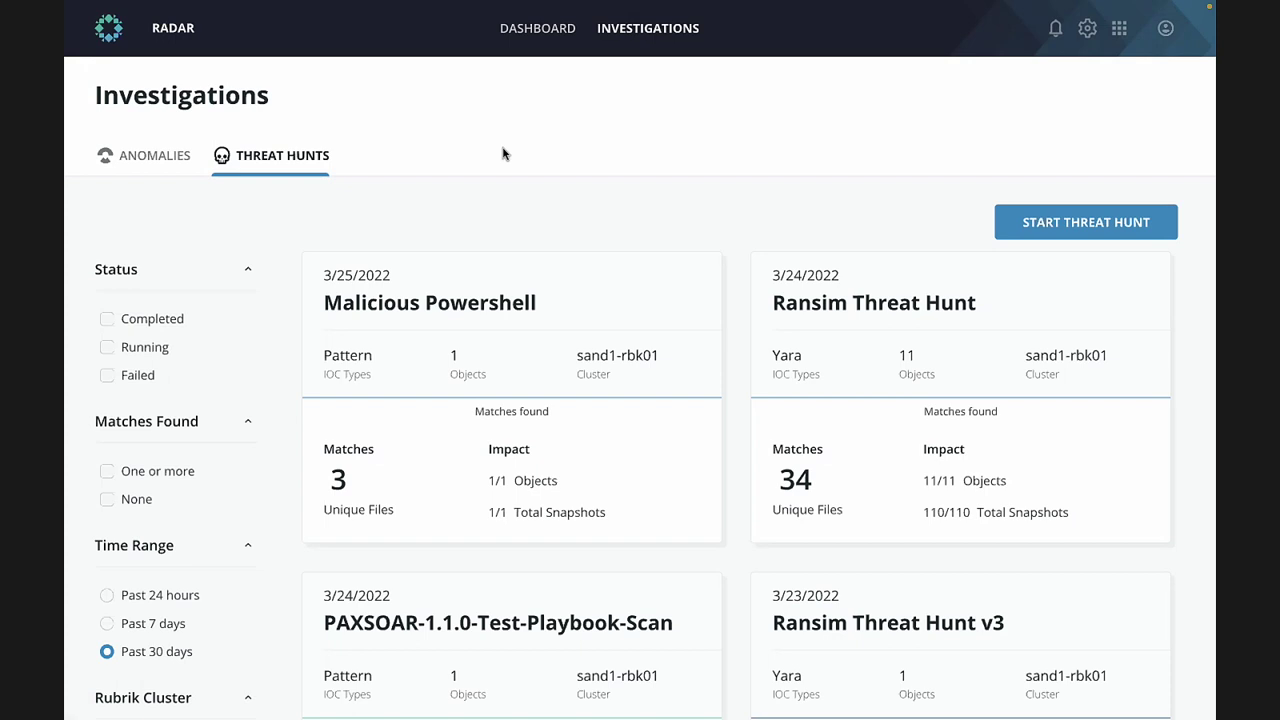
{"action": "left_click", "coordinate": [1043, 224]}
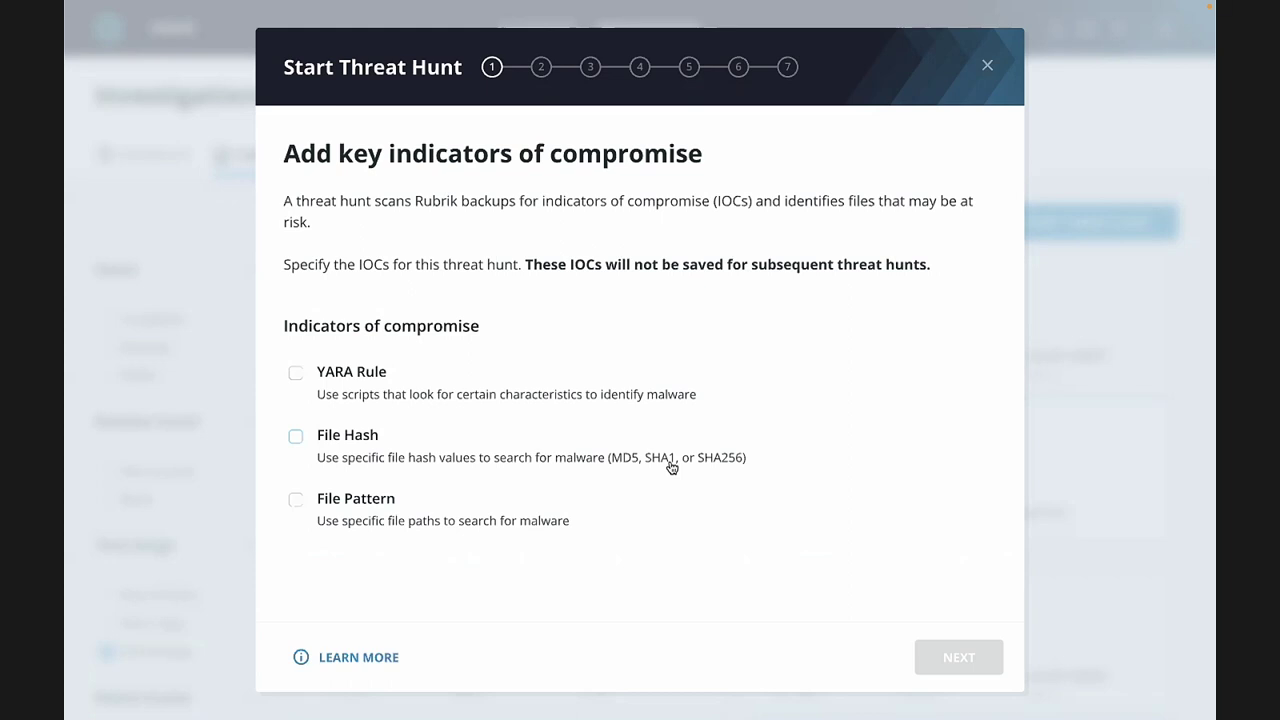
{"action": "left_click", "coordinate": [296, 376]}
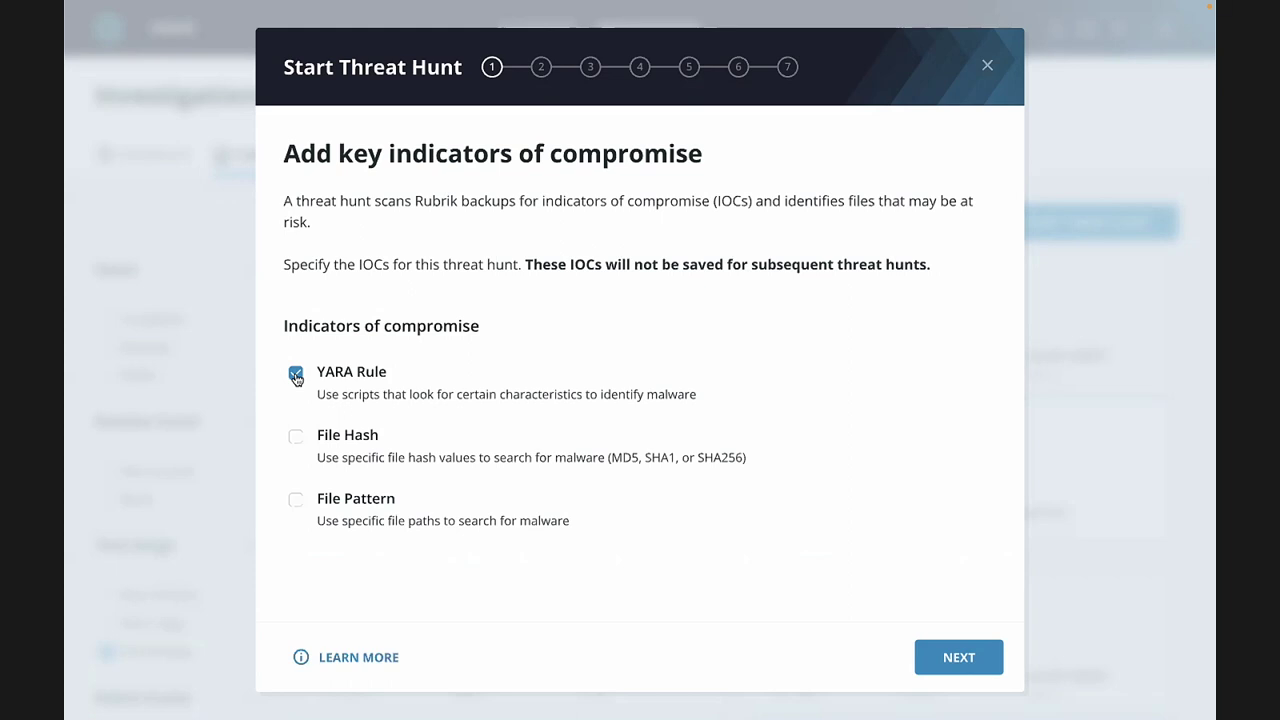
{"action": "left_click", "coordinate": [958, 657]}
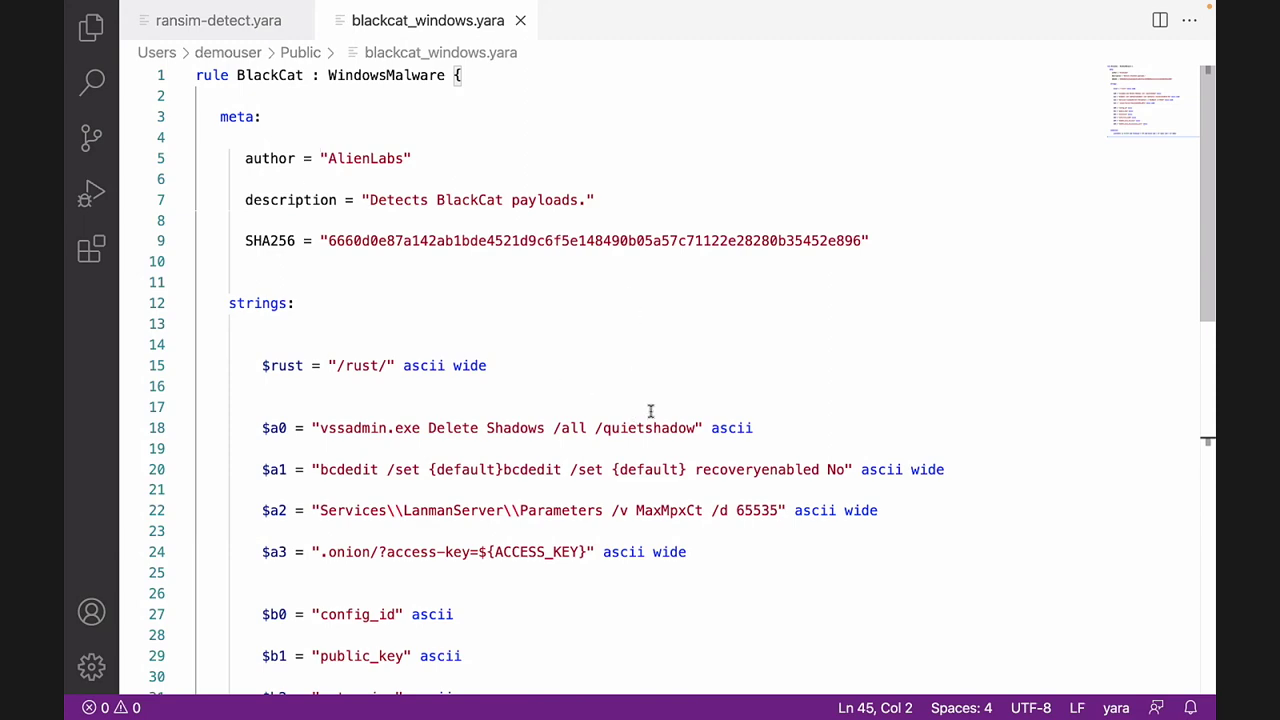
In the code editor, read through the BlackCat rule in blackcat_windows.yara and open ransim-detect.yara
{"action": "scroll", "coordinate": [650, 411], "scroll_direction": "down", "scroll_amount": 5}
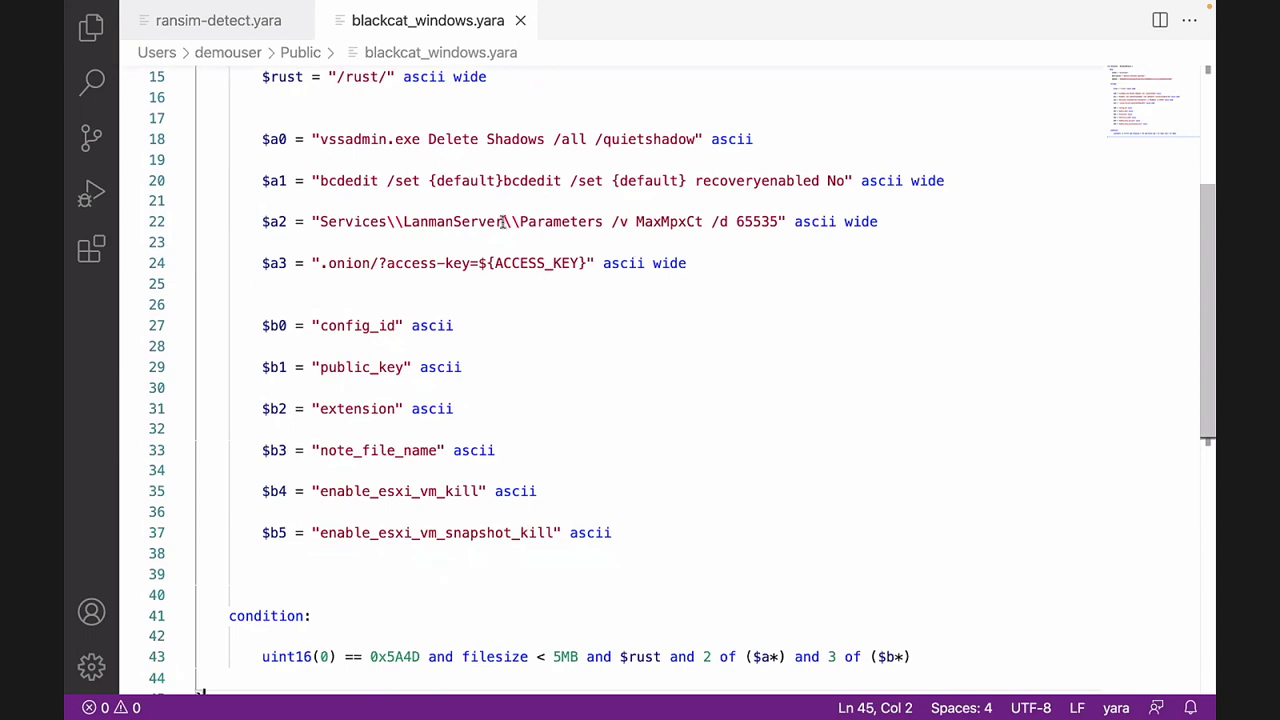
{"action": "scroll", "coordinate": [683, 490], "scroll_direction": "down", "scroll_amount": 5}
{"action": "scroll", "coordinate": [683, 490], "scroll_direction": "up", "scroll_amount": 3}
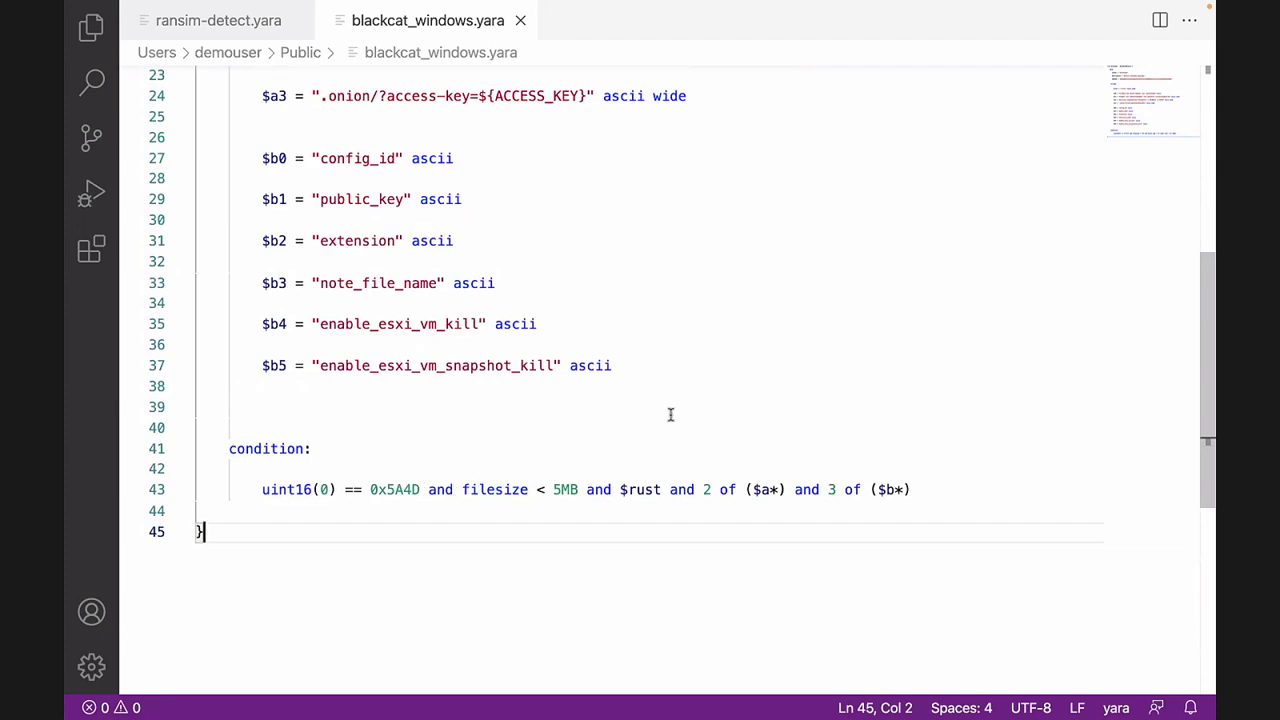
{"action": "scroll", "coordinate": [670, 414], "scroll_direction": "up", "scroll_amount": 8}
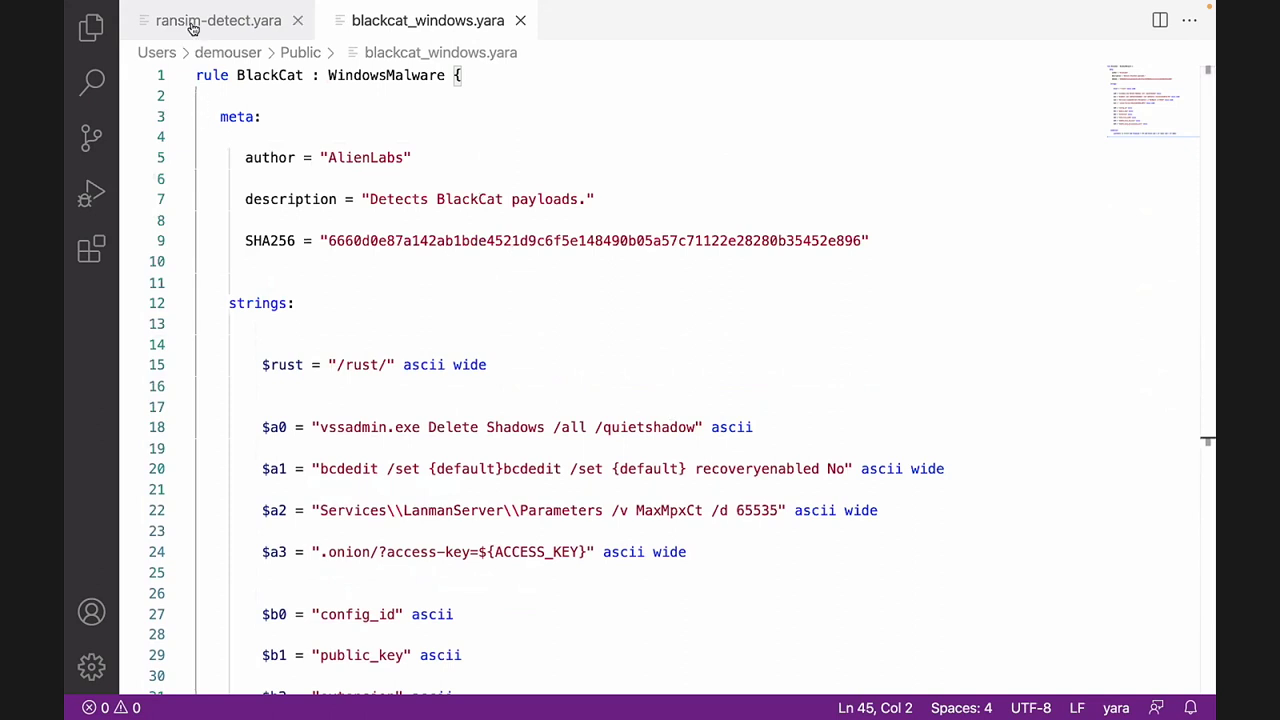
{"action": "left_click", "coordinate": [193, 28]}
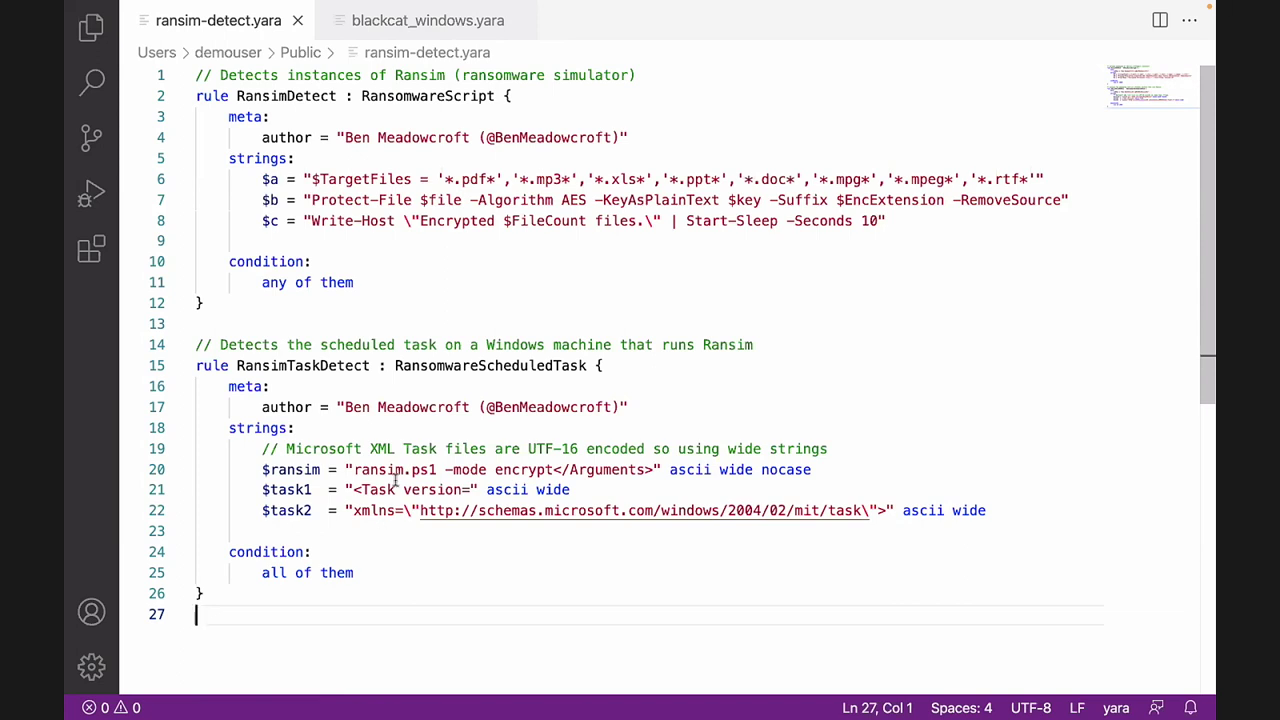
Copy all the rules in ransim-detect.yara into the threat hunt's YARA rule definition and continue to cluster selection
{"action": "key", "text": "super+a"}
{"action": "key", "text": "super+c"}
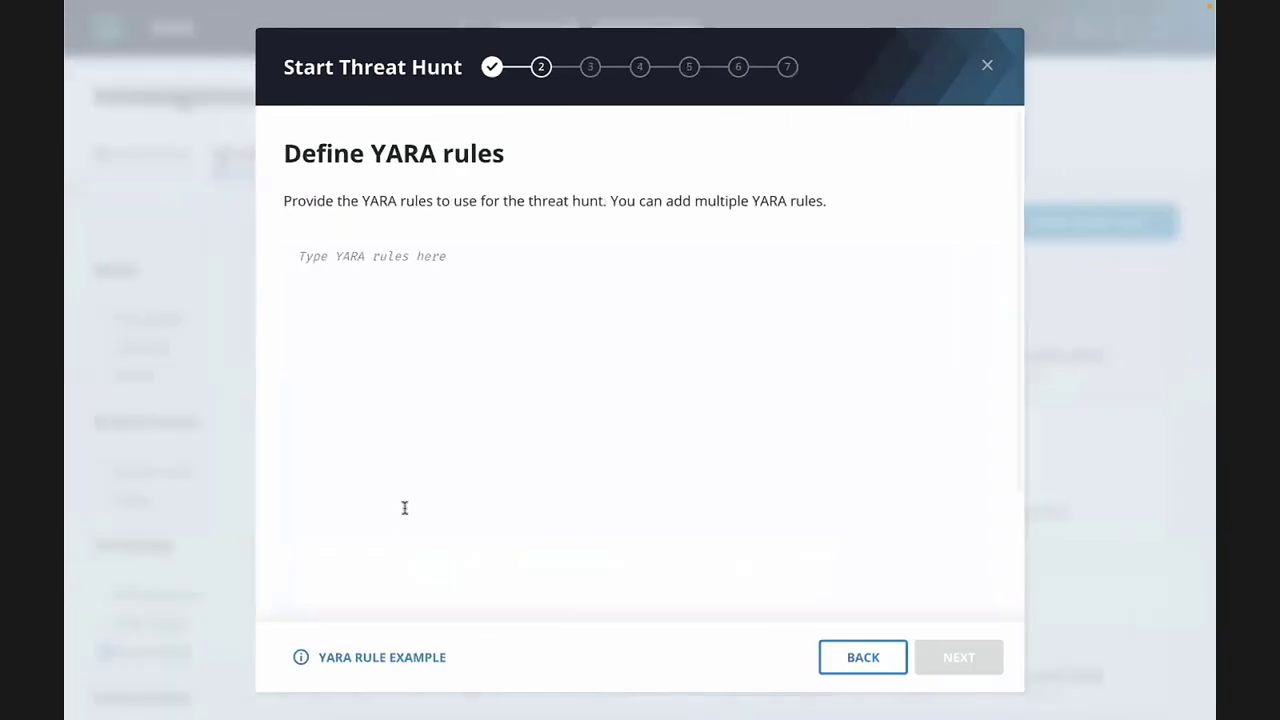
{"action": "left_click", "coordinate": [457, 460]}
{"action": "key", "text": "super+v"}
{"action": "scroll", "coordinate": [608, 394], "scroll_direction": "up", "scroll_amount": 1}
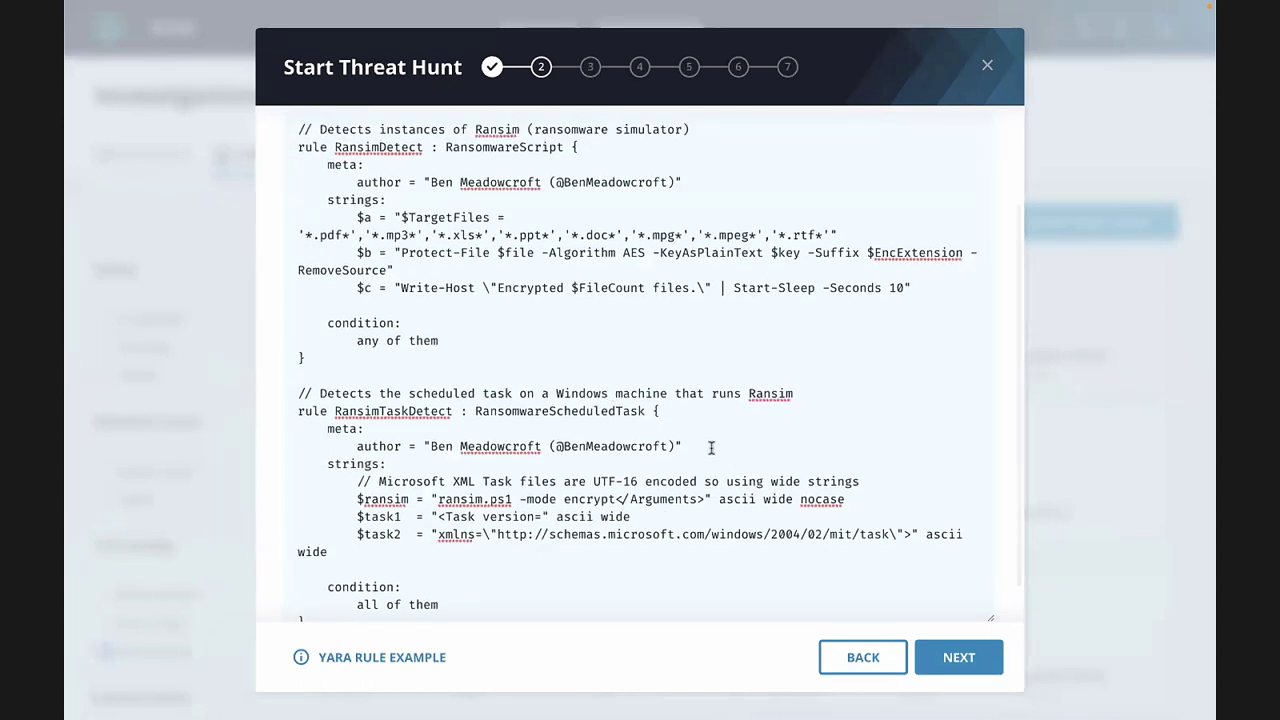
{"action": "scroll", "coordinate": [711, 447], "scroll_direction": "down", "scroll_amount": 2}
{"action": "left_click", "coordinate": [957, 657]}
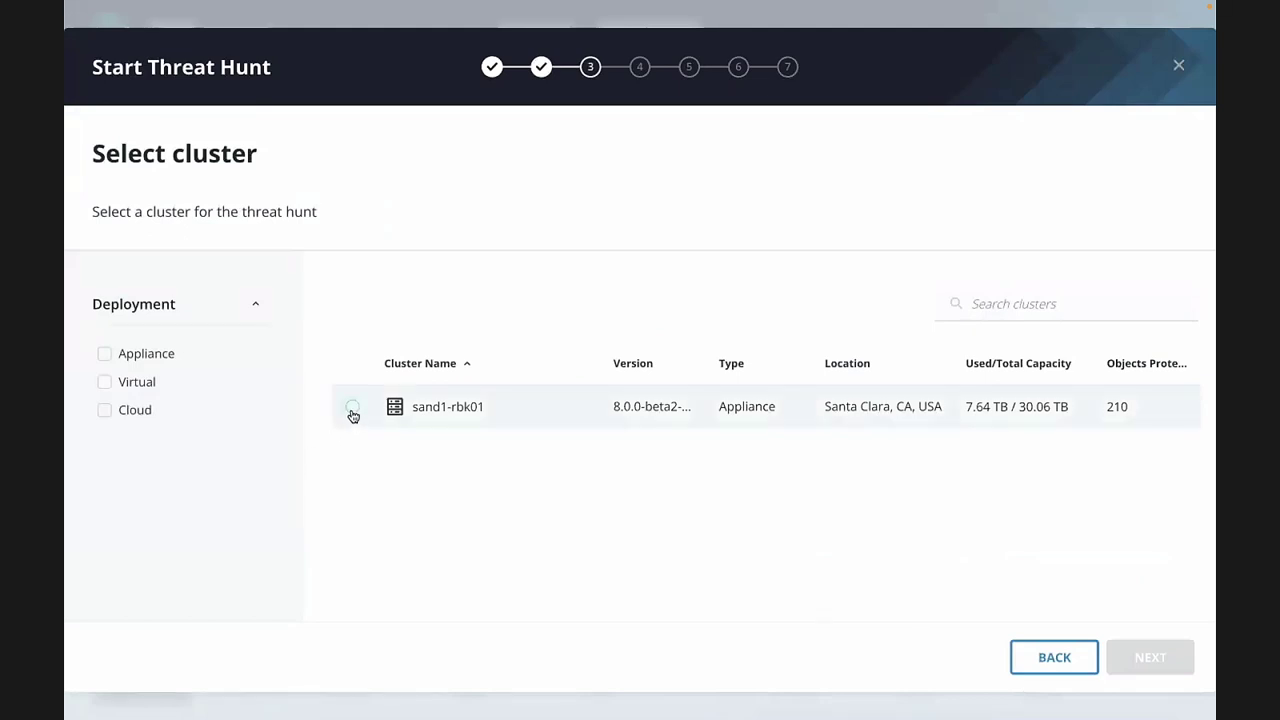
Choose the sand1-rbk01 cluster for the hunt and filter its objects by the name sx1-radar
{"action": "left_click", "coordinate": [353, 411]}
{"action": "left_click", "coordinate": [1160, 658]}
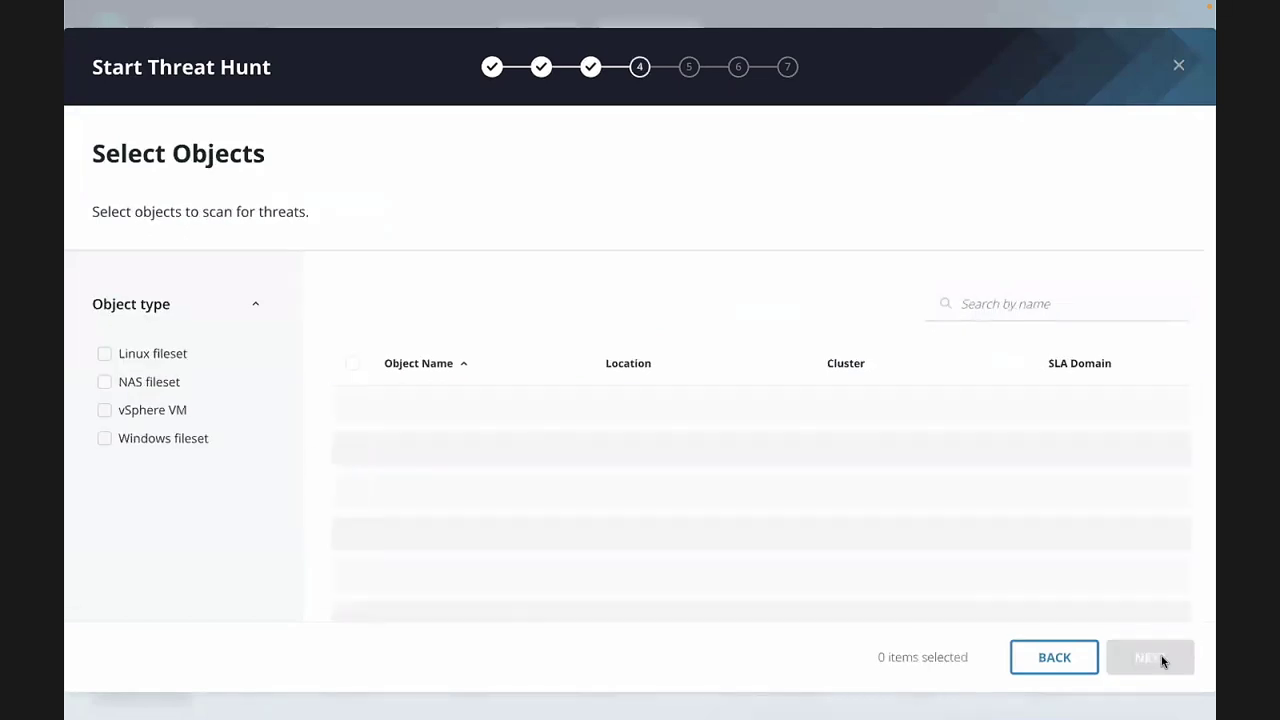
{"action": "left_click", "coordinate": [1036, 300]}
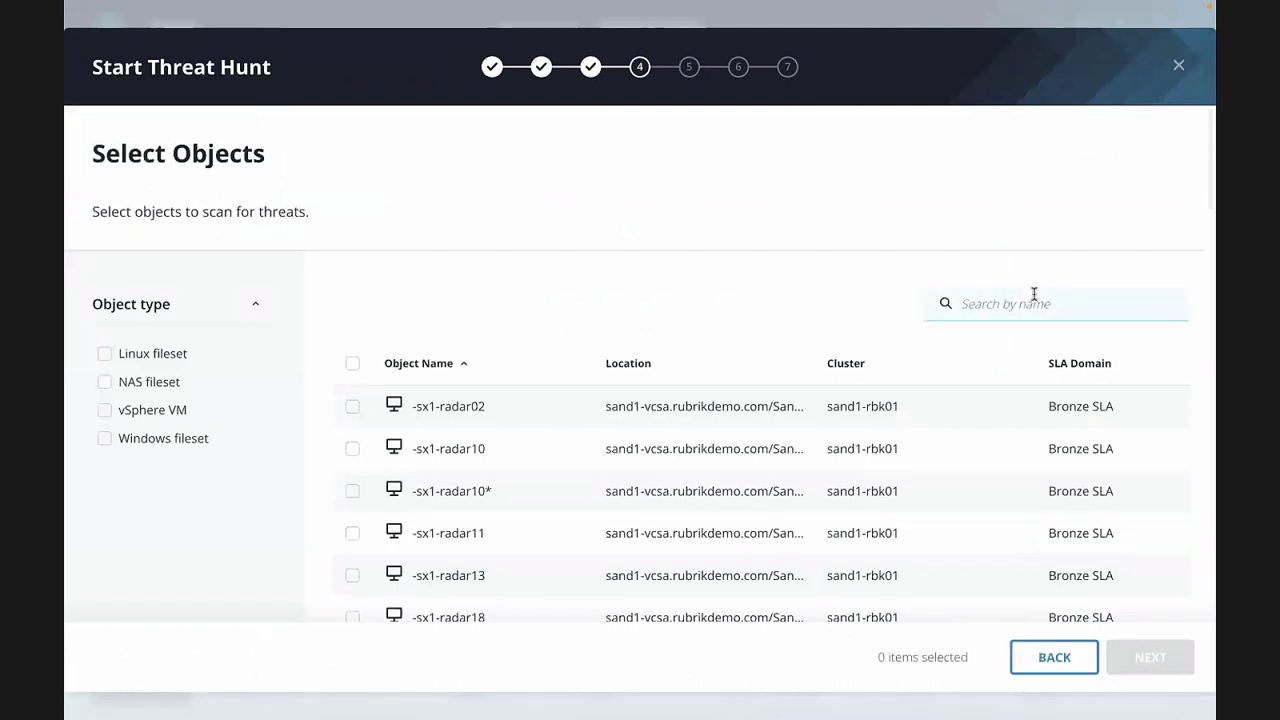
{"action": "type", "text": "sx1"}
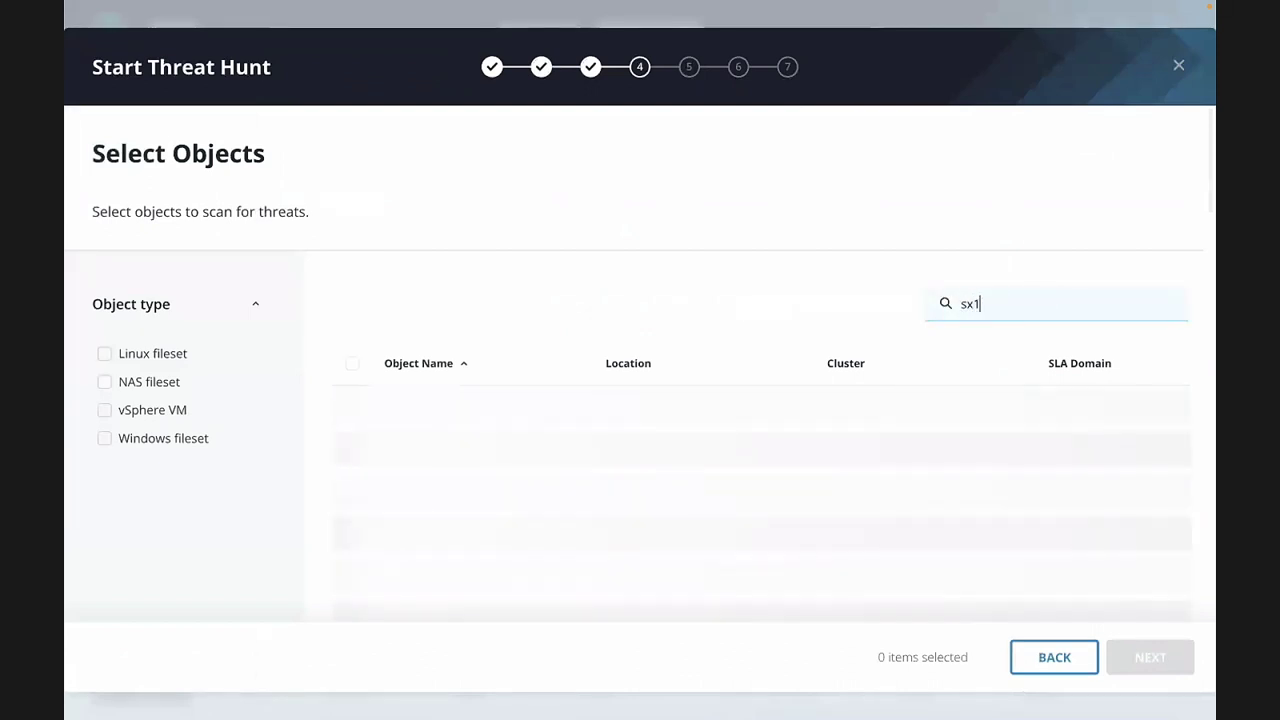
{"action": "type", "text": "-radar"}
{"action": "scroll", "coordinate": [509, 354], "scroll_direction": "down", "scroll_amount": 5}
{"action": "scroll", "coordinate": [509, 354], "scroll_direction": "down", "scroll_amount": 6}
{"action": "scroll", "coordinate": [504, 404], "scroll_direction": "up", "scroll_amount": 2}
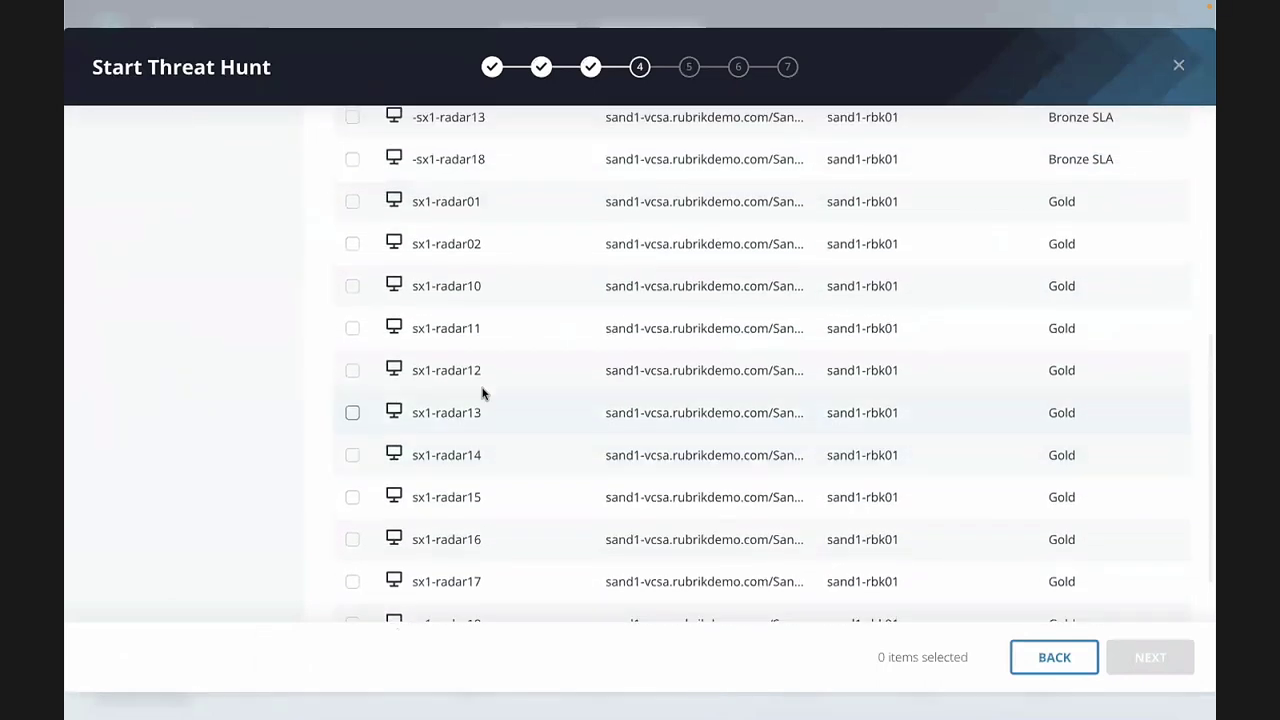
{"action": "scroll", "coordinate": [416, 257], "scroll_direction": "up", "scroll_amount": 3}
{"action": "scroll", "coordinate": [416, 257], "scroll_direction": "up", "scroll_amount": 6}
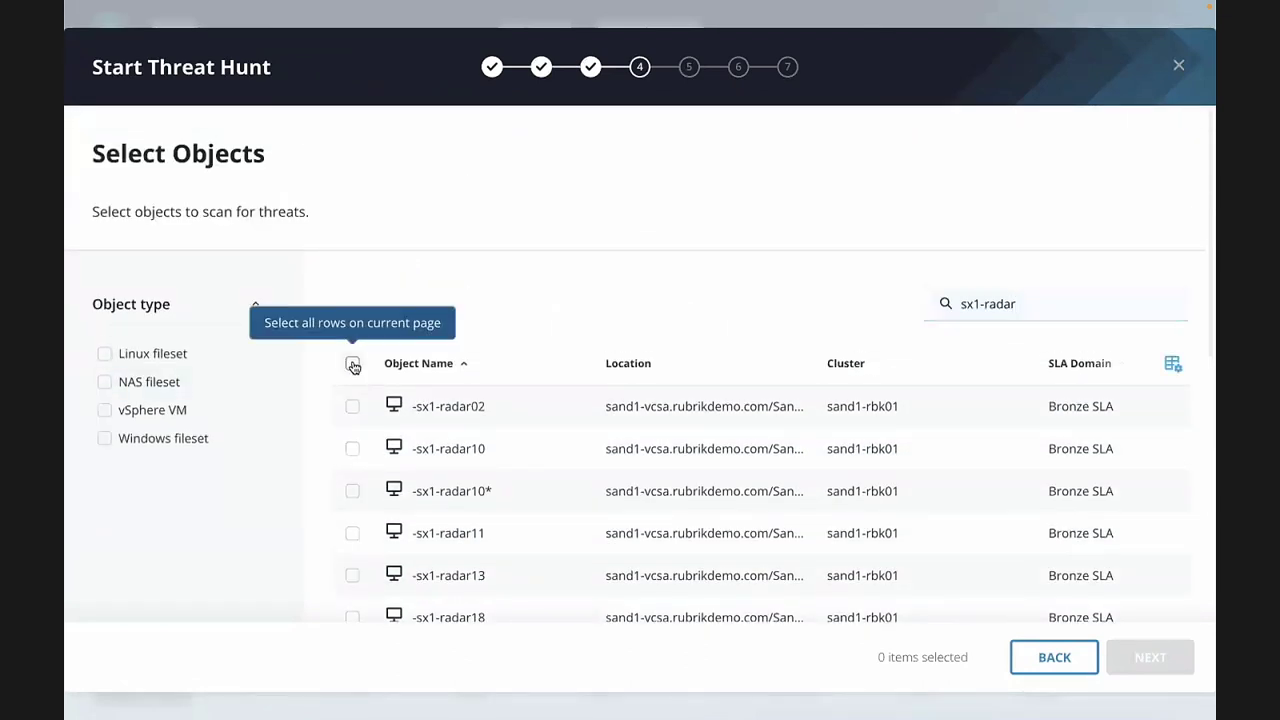
Select sx1-radar01, sx1-radar02 and sx1-radar10 as the objects to scan, check the selection list and continue
{"action": "left_click", "coordinate": [352, 364]}
{"action": "left_click", "coordinate": [352, 364]}
{"action": "scroll", "coordinate": [453, 303], "scroll_direction": "down", "scroll_amount": 4}
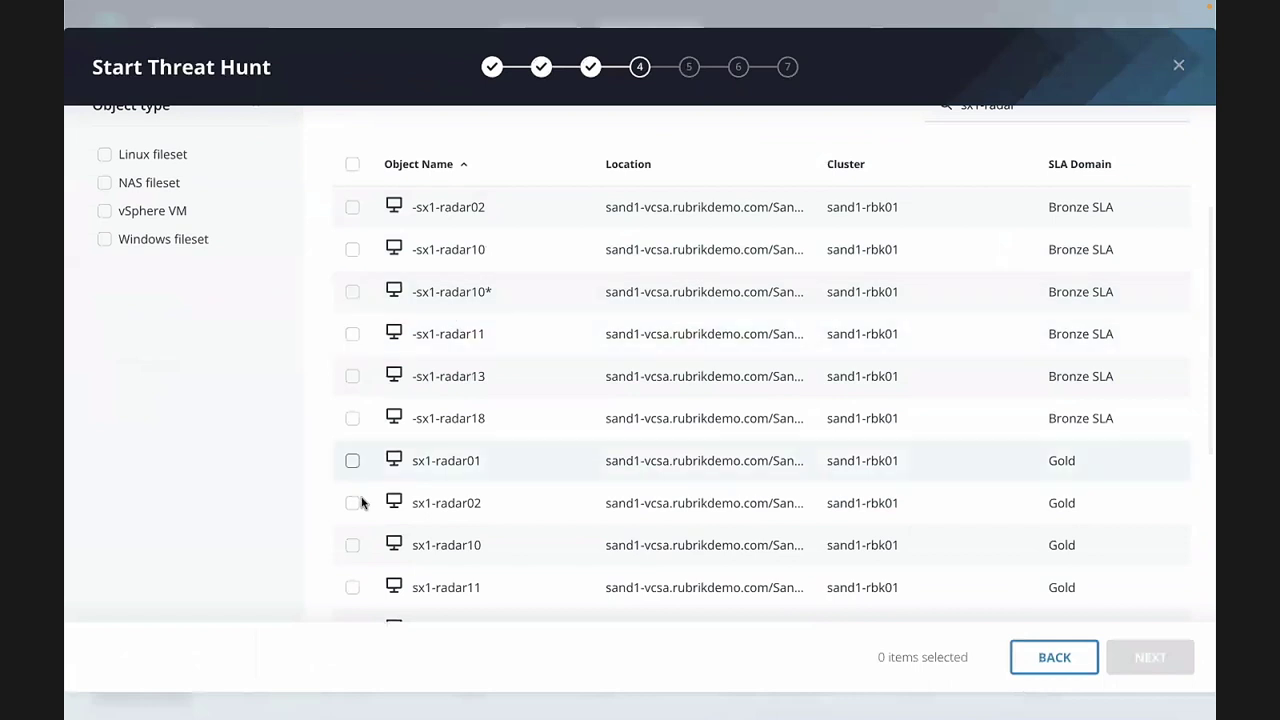
{"action": "left_click", "coordinate": [352, 462]}
{"action": "left_click", "coordinate": [352, 504]}
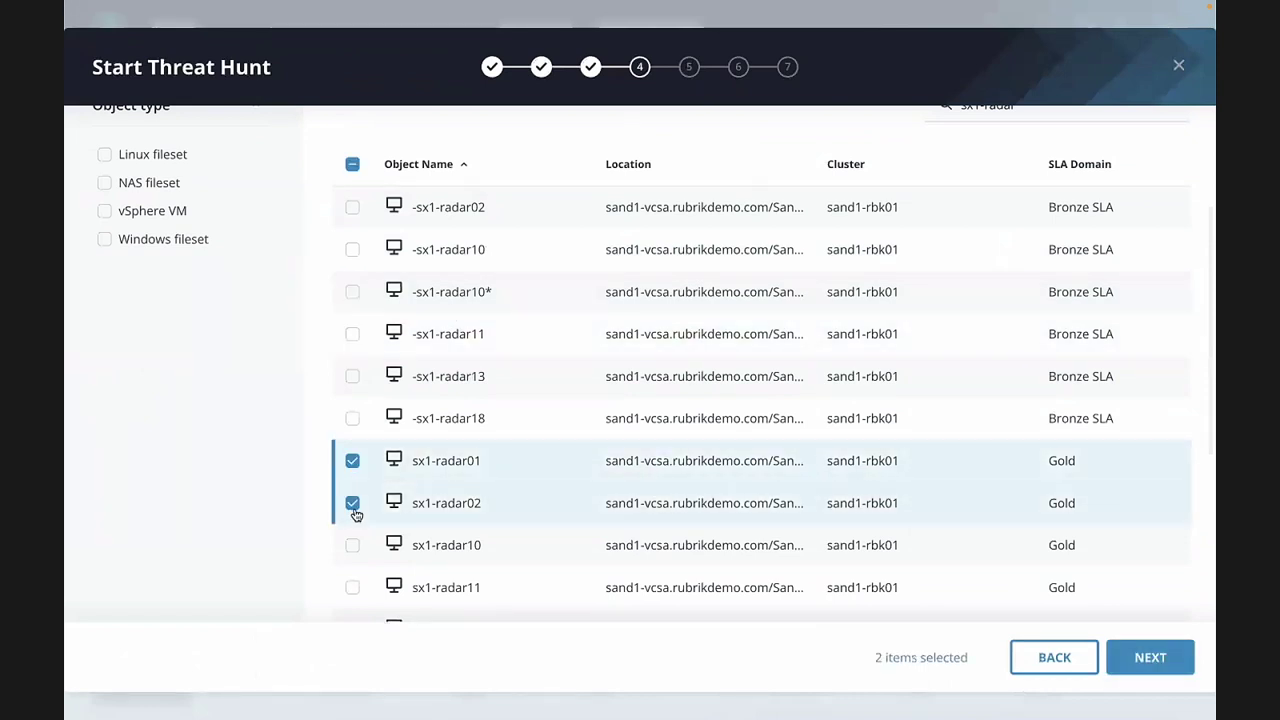
{"action": "left_click", "coordinate": [352, 545]}
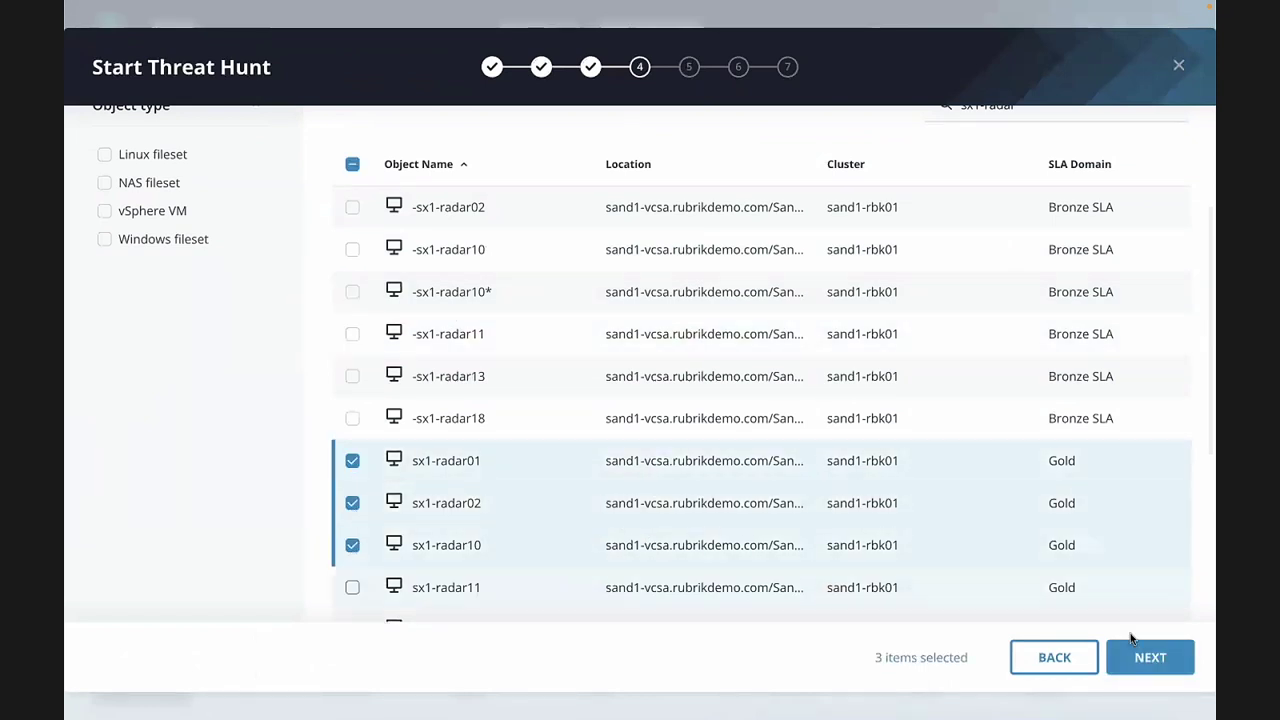
{"action": "left_click", "coordinate": [904, 659]}
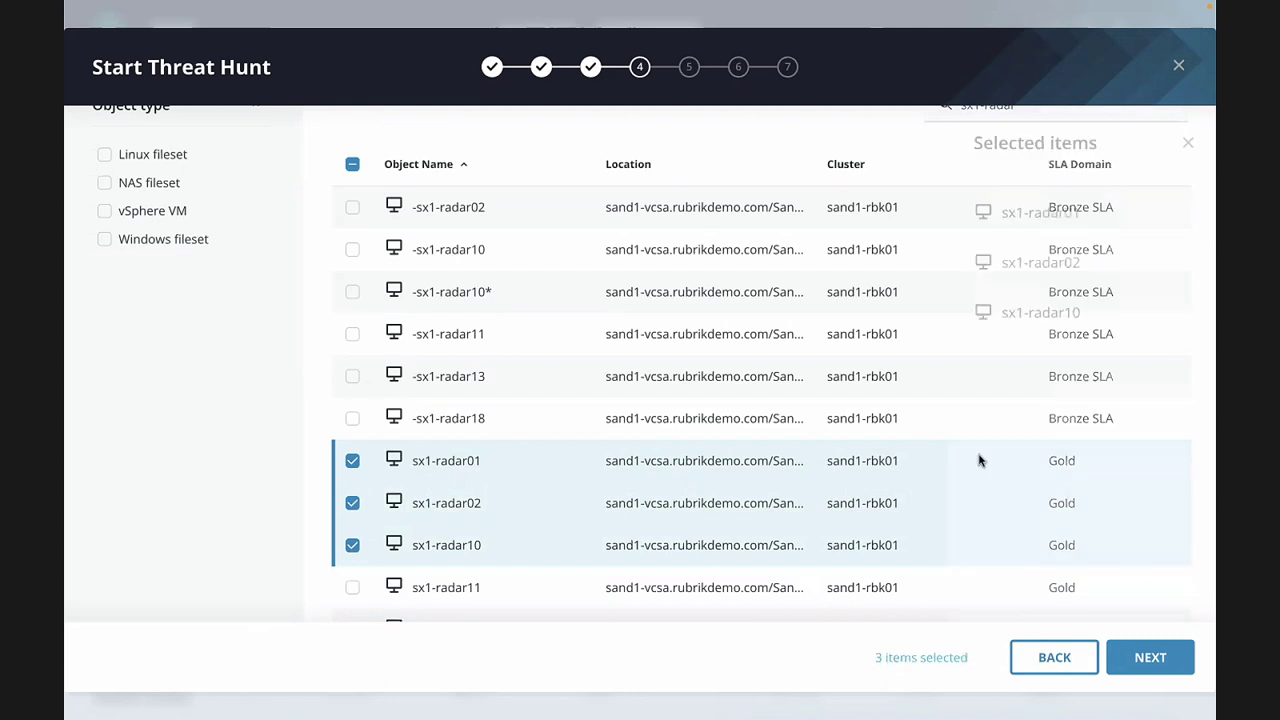
{"action": "left_click", "coordinate": [1177, 144]}
{"action": "left_click", "coordinate": [1146, 663]}
Name the threat hunt XFD7 Demo and switch its time frame to Custom Time Range
{"action": "left_click", "coordinate": [660, 262]}
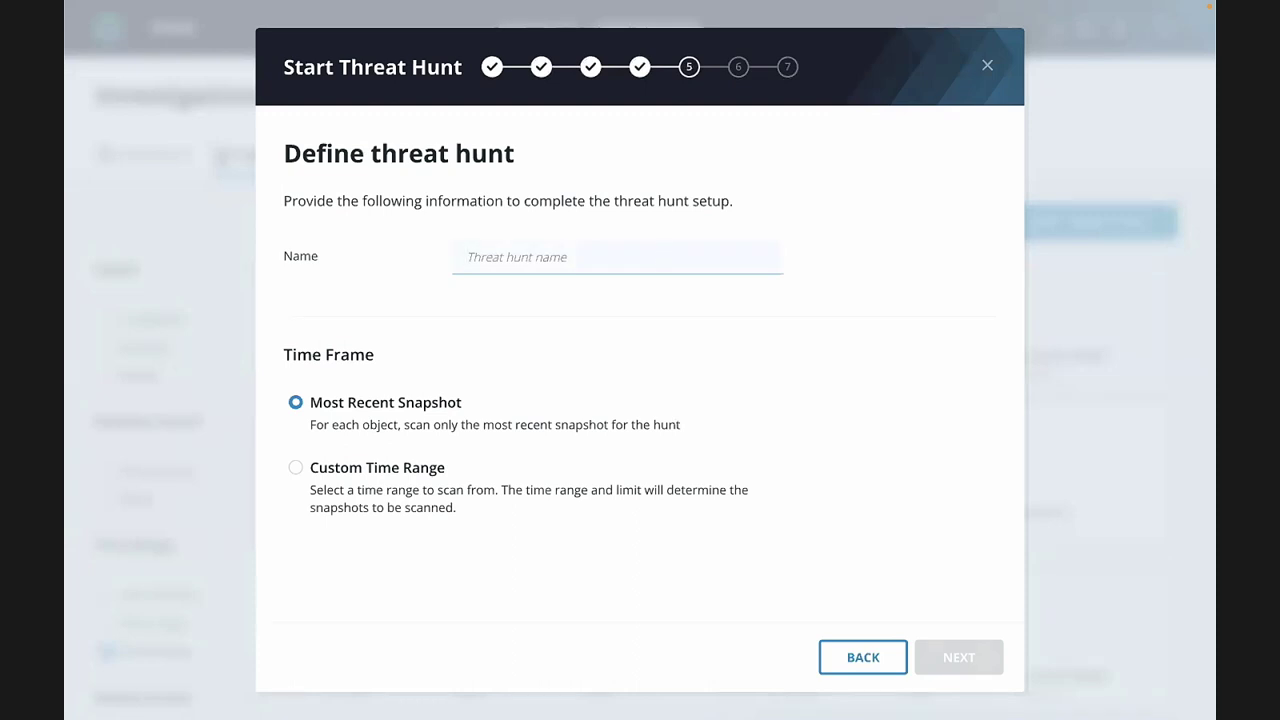
{"action": "type", "text": "XFD7 Demo"}
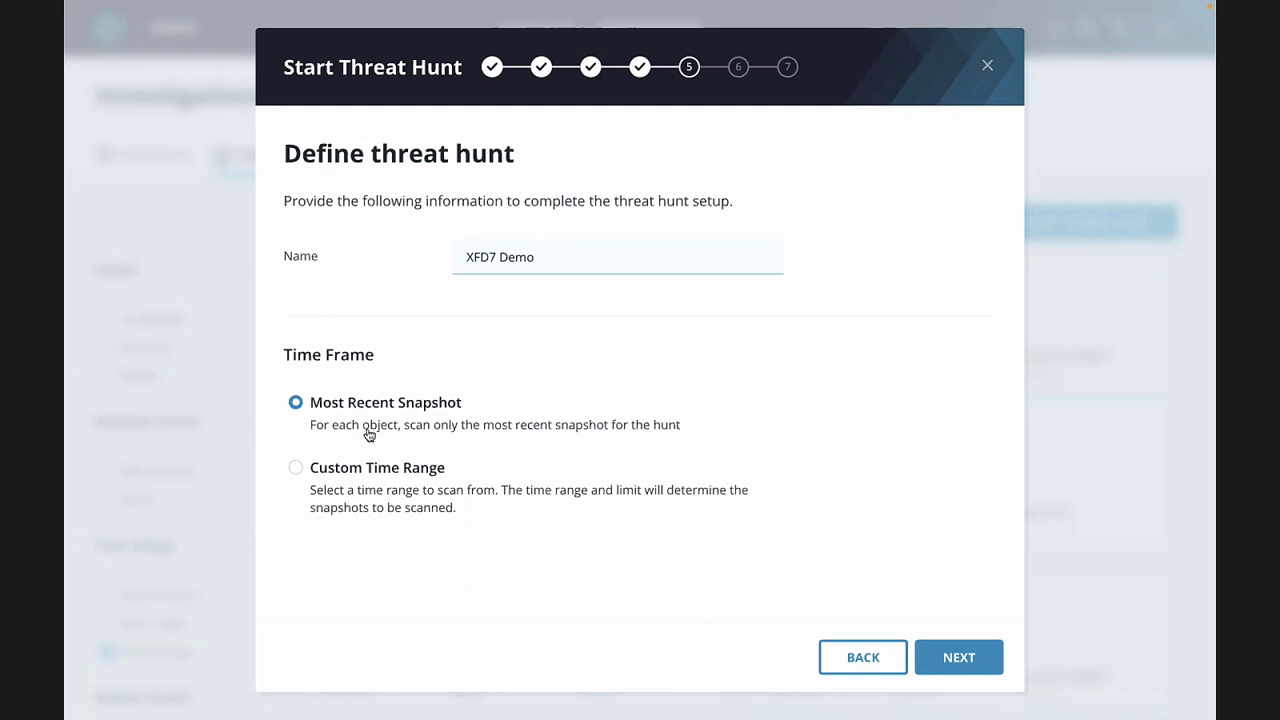
{"action": "left_click", "coordinate": [297, 470]}
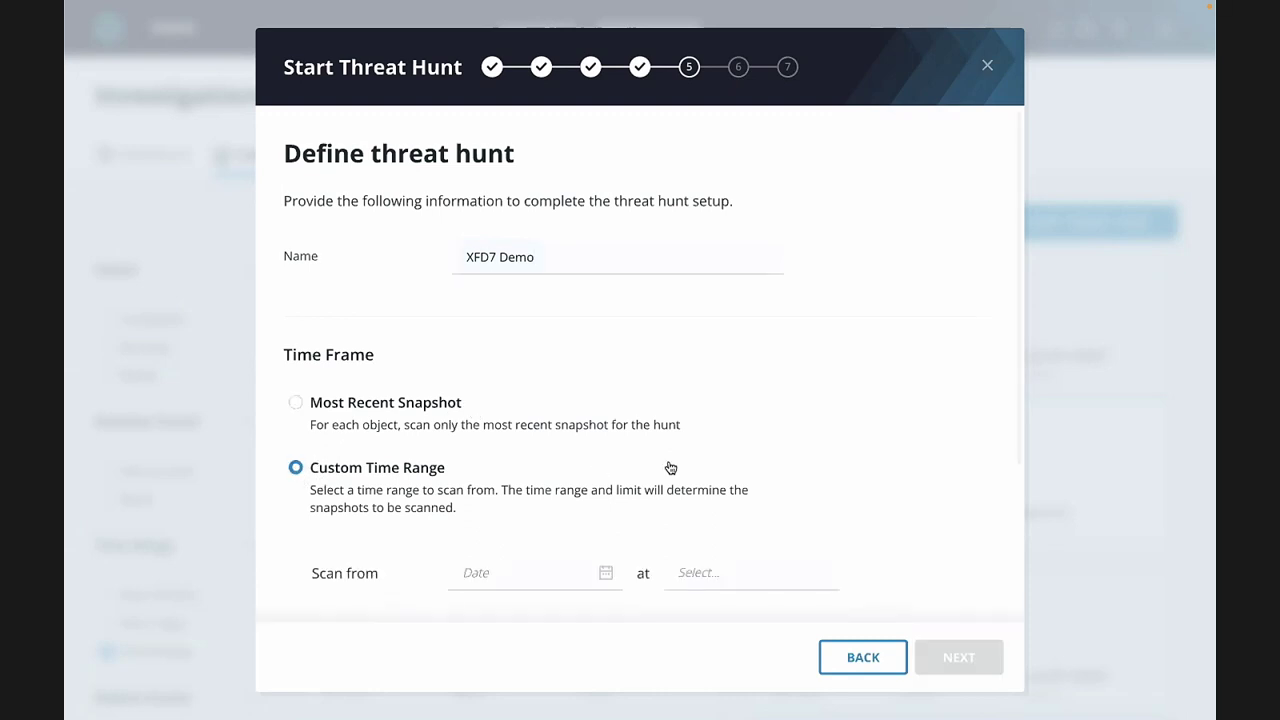
{"action": "scroll", "coordinate": [670, 468], "scroll_direction": "up", "scroll_amount": 1}
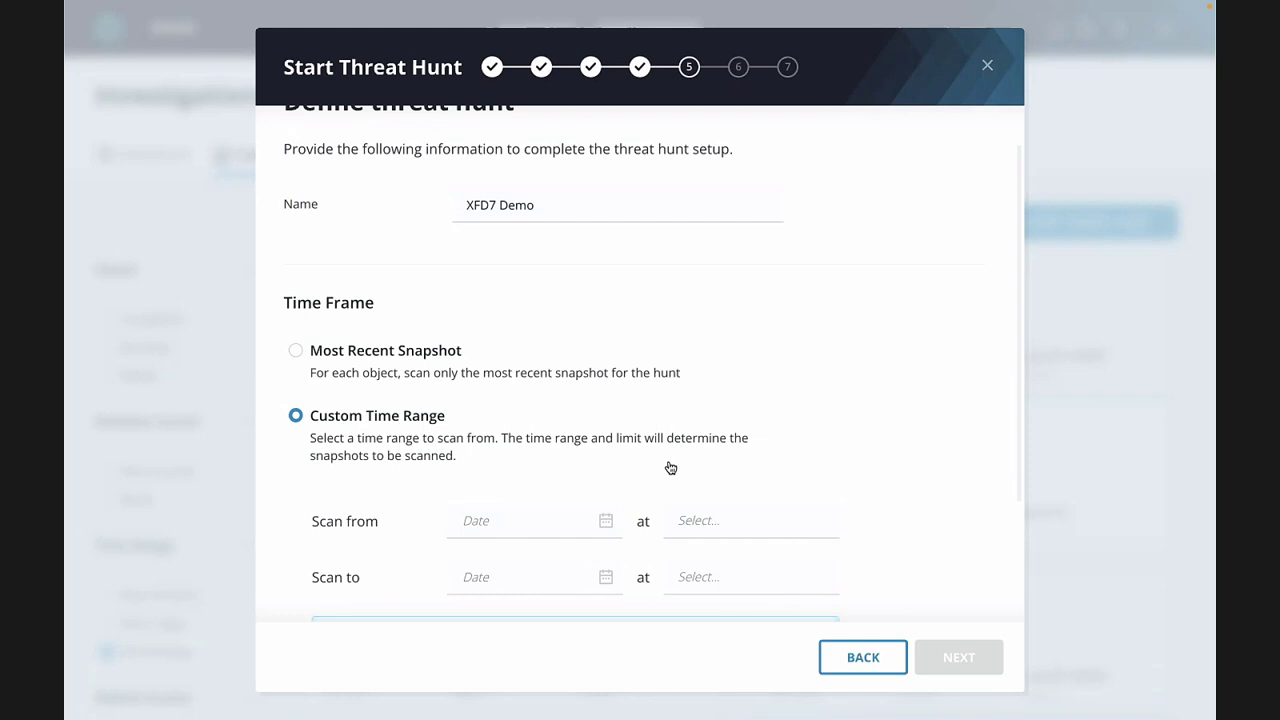
{"action": "scroll", "coordinate": [670, 468], "scroll_direction": "down", "scroll_amount": 1}
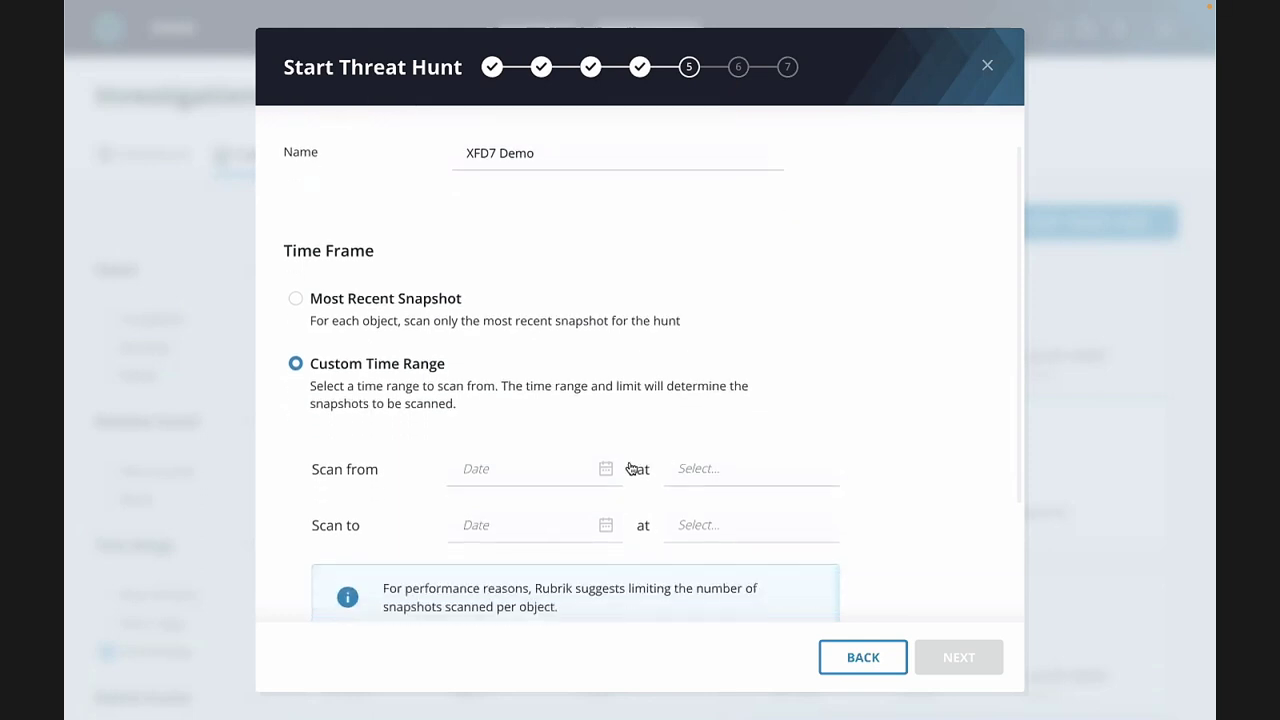
Set the scan dates to run from Mar 18, 2022 to Mar 25, 2022
{"action": "left_click", "coordinate": [560, 466]}
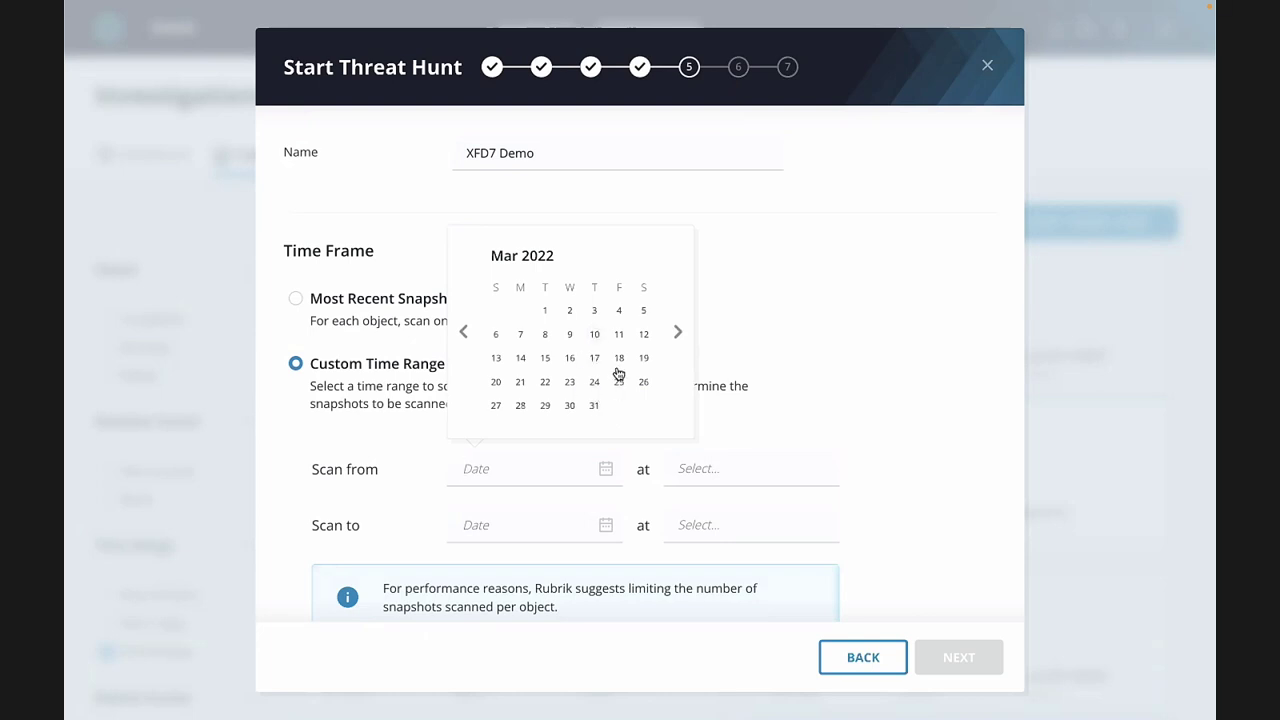
{"action": "left_click", "coordinate": [624, 361]}
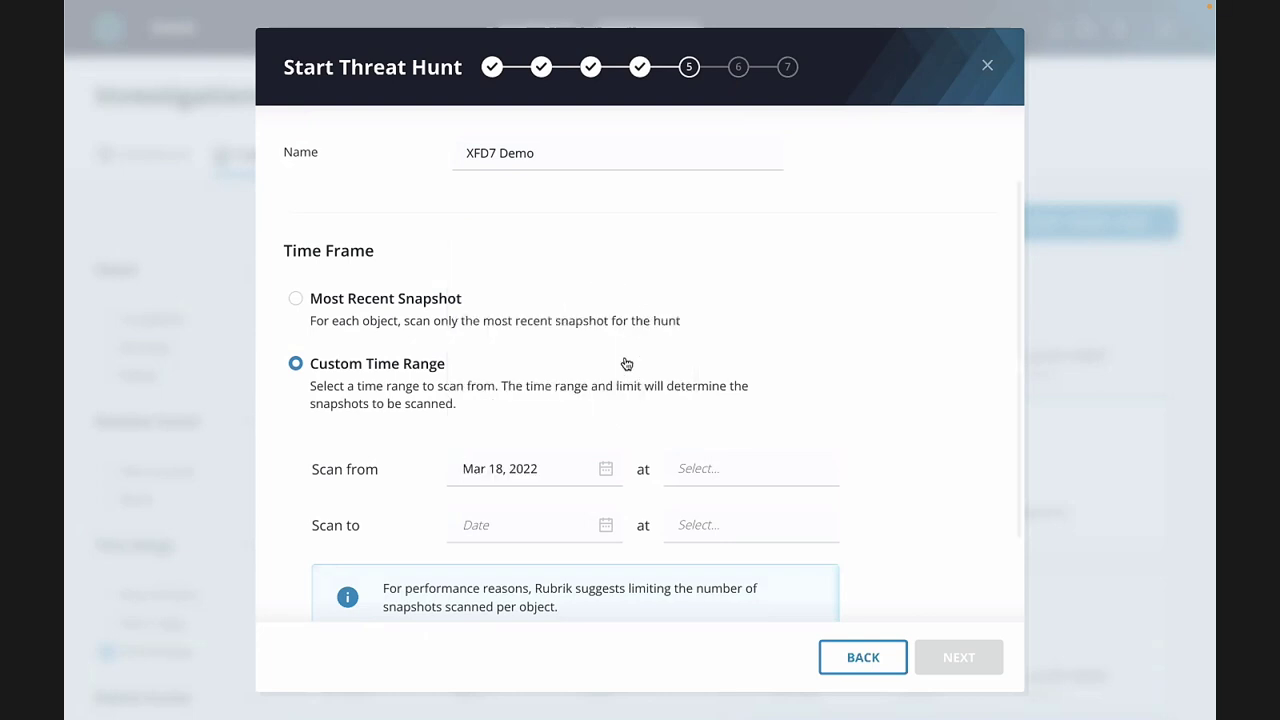
{"action": "left_click", "coordinate": [610, 520]}
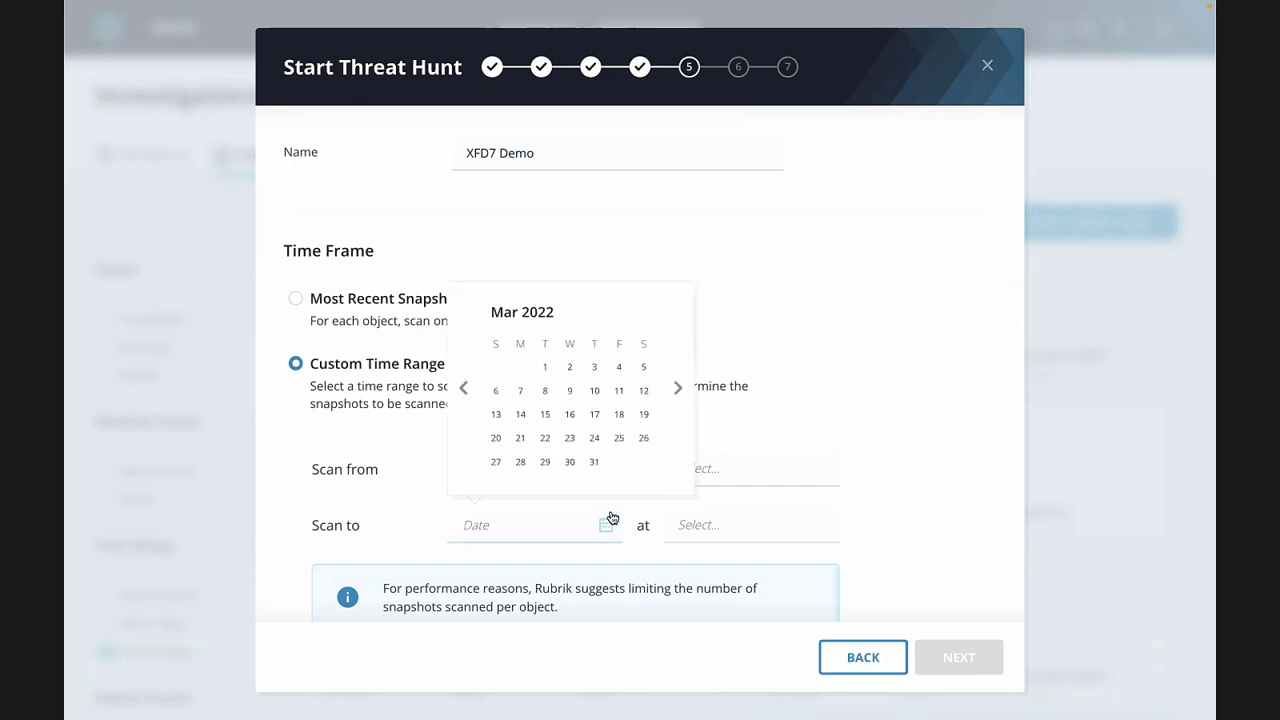
{"action": "left_click", "coordinate": [619, 438]}
Set the scan start time to 12:00 AM and the end time to 08:00 AM, and continue to the file filters
{"action": "left_click", "coordinate": [710, 481]}
{"action": "left_click", "coordinate": [711, 511]}
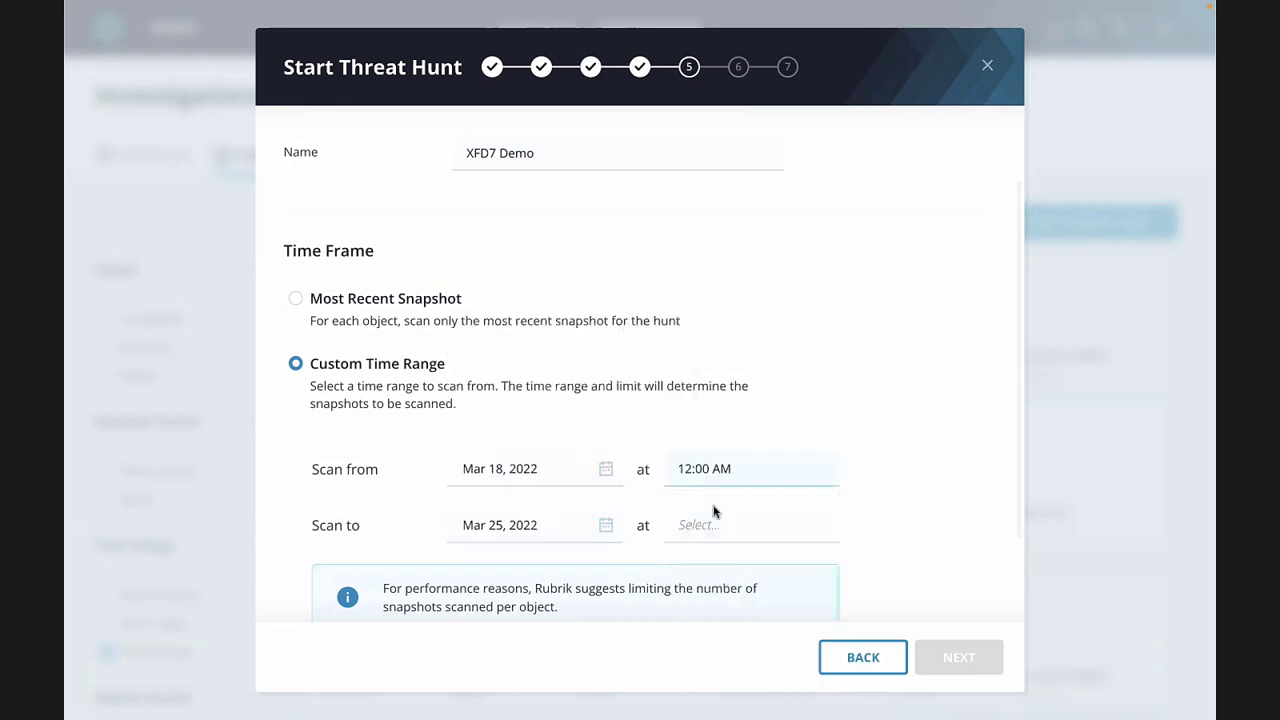
{"action": "left_click", "coordinate": [723, 530]}
{"action": "scroll", "coordinate": [738, 591], "scroll_direction": "down", "scroll_amount": 3}
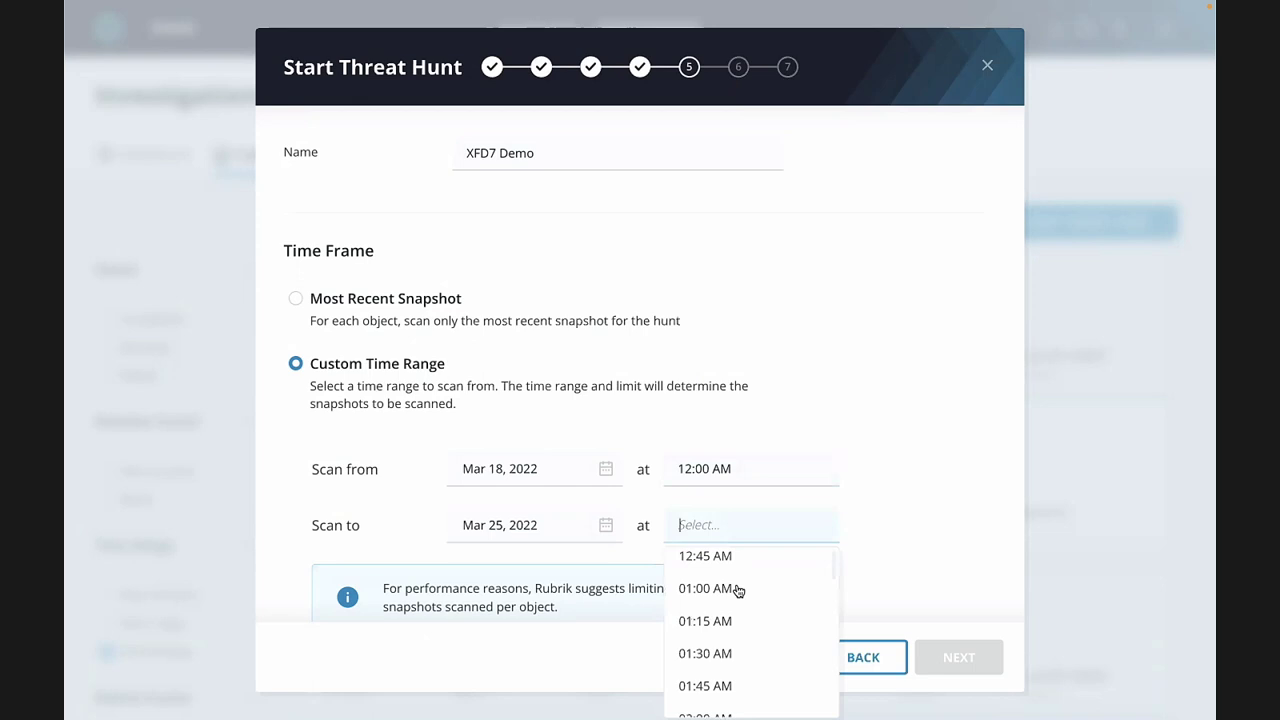
{"action": "scroll", "coordinate": [738, 591], "scroll_direction": "down", "scroll_amount": 5}
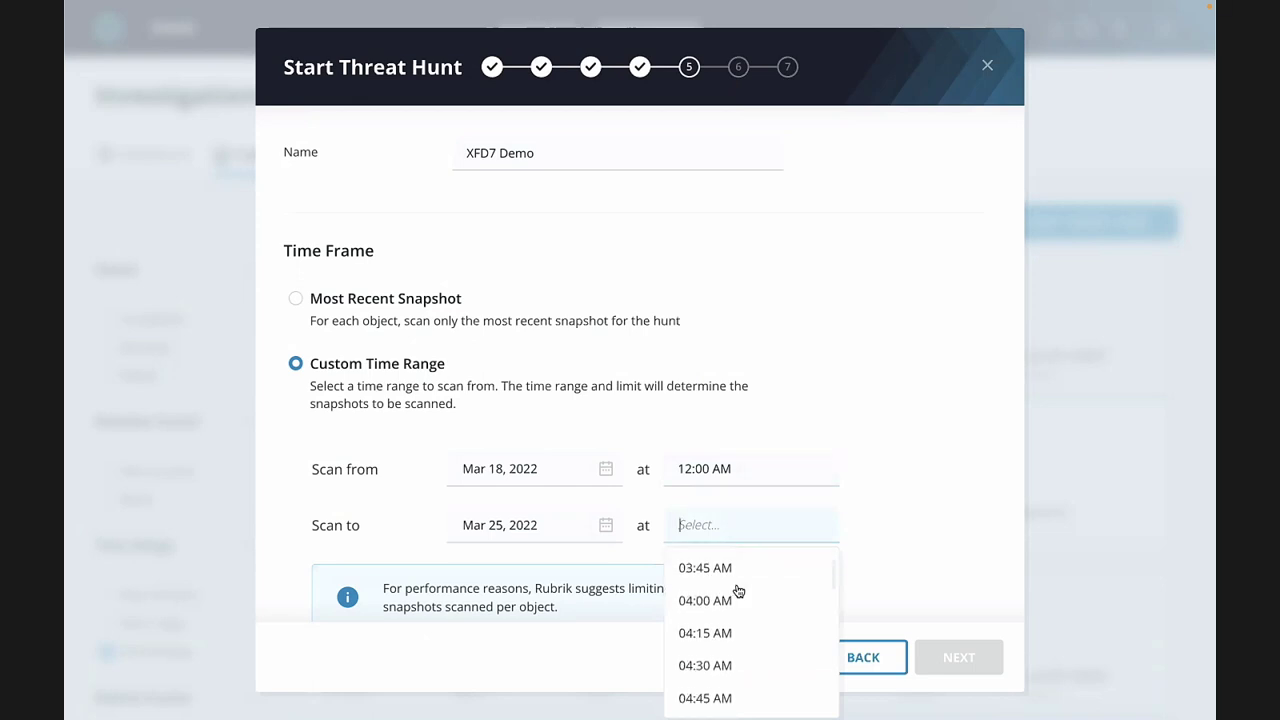
{"action": "scroll", "coordinate": [738, 591], "scroll_direction": "down", "scroll_amount": 4}
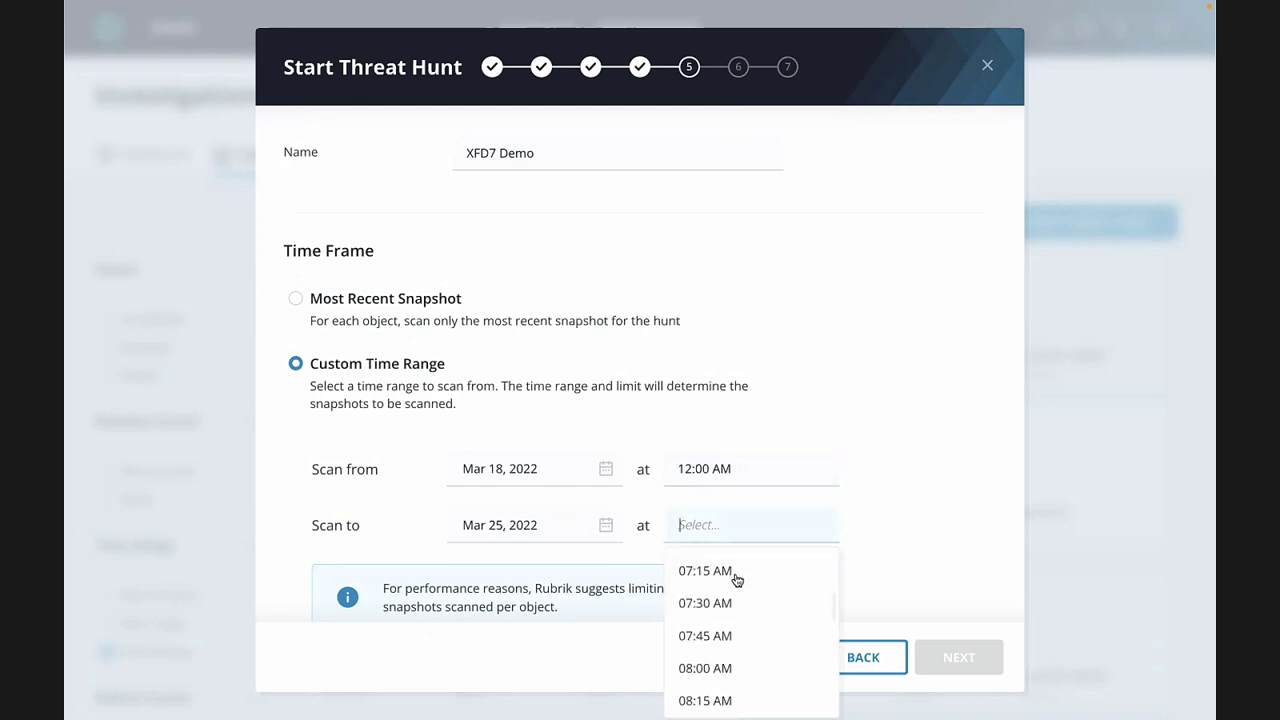
{"action": "scroll", "coordinate": [749, 640], "scroll_direction": "down", "scroll_amount": 1}
{"action": "left_click", "coordinate": [734, 656]}
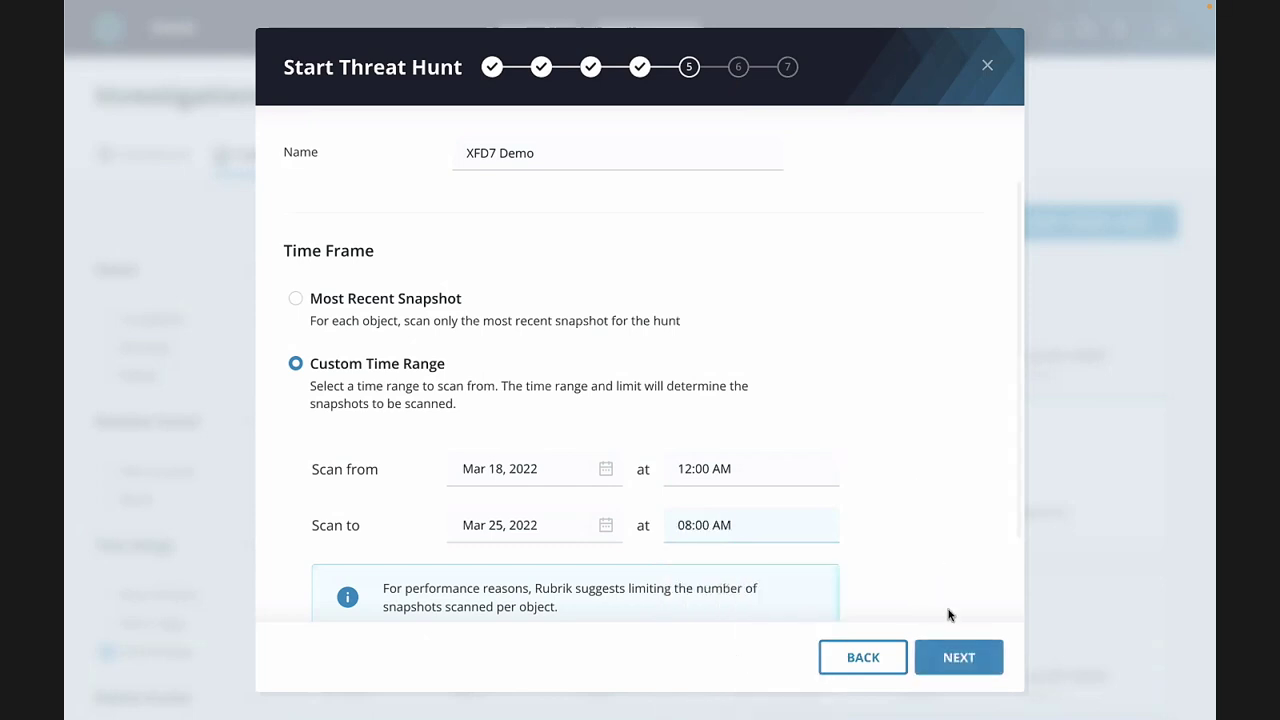
{"action": "left_click", "coordinate": [958, 658]}
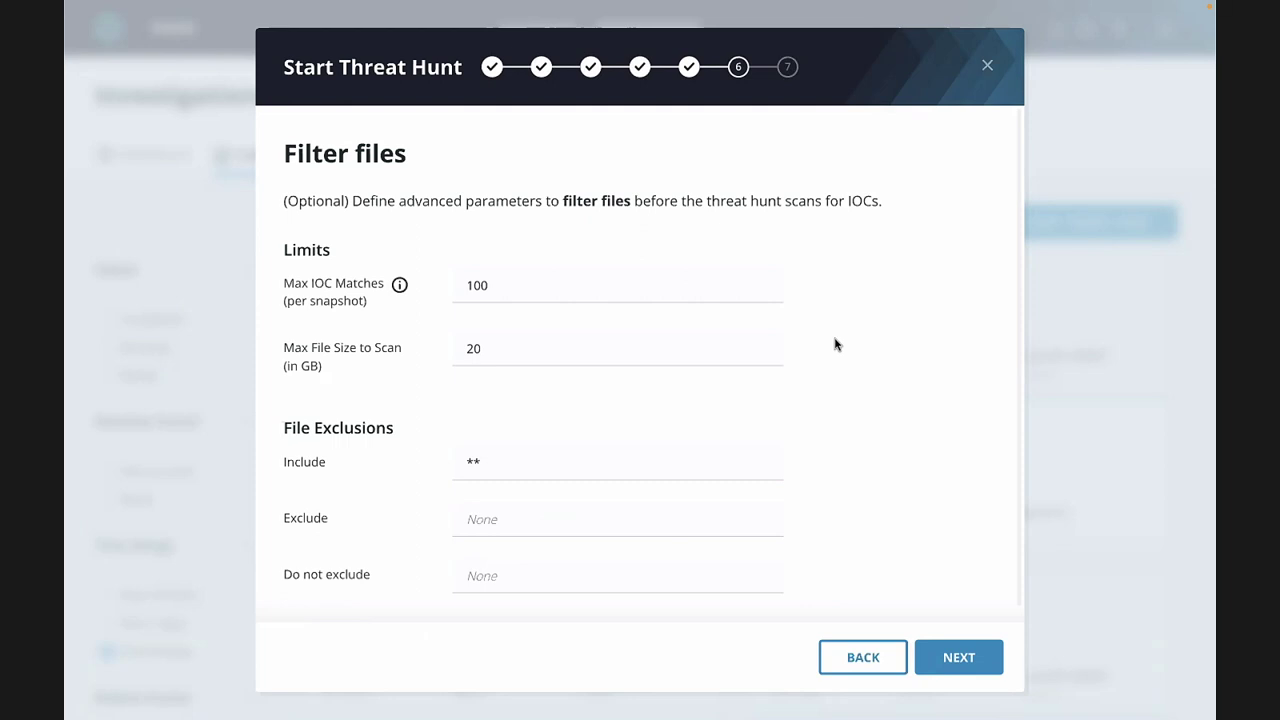
Try changing the maximum IOC matches per snapshot, and set it back to 100
{"action": "left_click", "coordinate": [600, 279]}
{"action": "type", "text": "0"}
{"action": "key", "text": "BackSpace"}
{"action": "key", "text": "BackSpace"}
{"action": "type", "text": "0"}
{"action": "scroll", "coordinate": [896, 399], "scroll_direction": "down", "scroll_amount": 1}
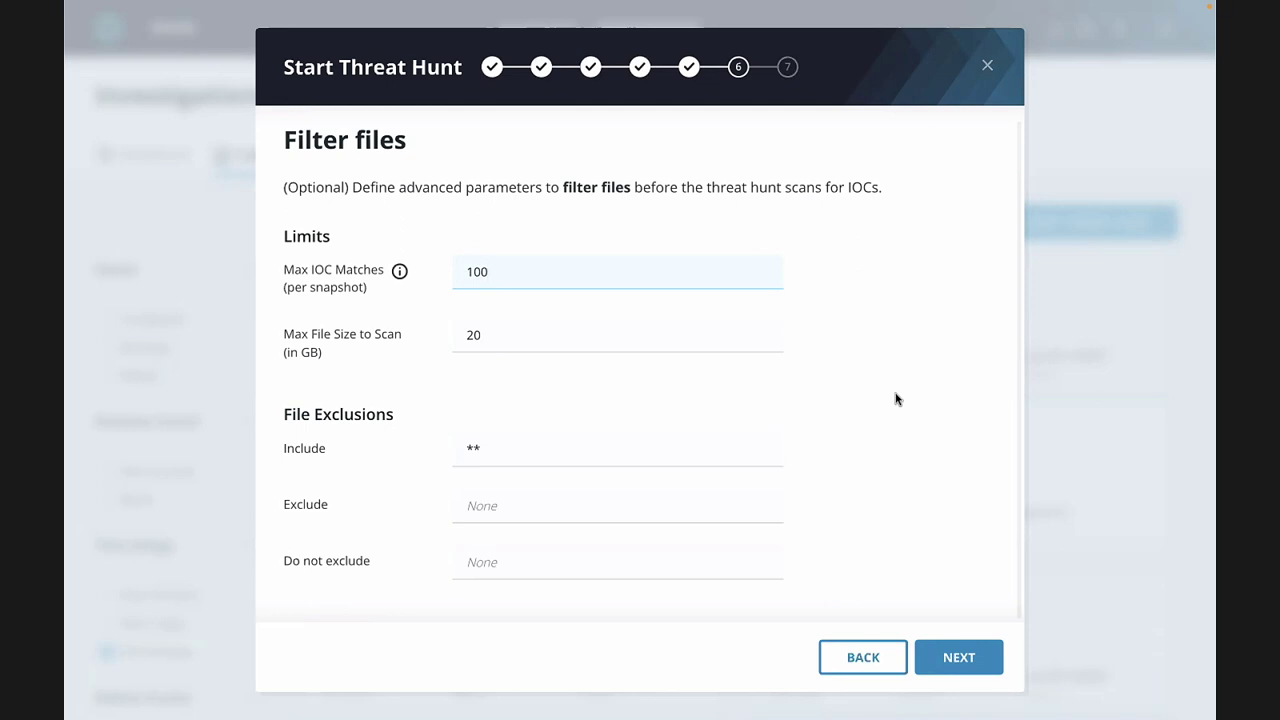
Review the XFD7 Demo summary, including its list of objects to scan, and start the threat hunt
{"action": "left_click", "coordinate": [958, 660]}
{"action": "scroll", "coordinate": [772, 429], "scroll_direction": "down", "scroll_amount": 1}
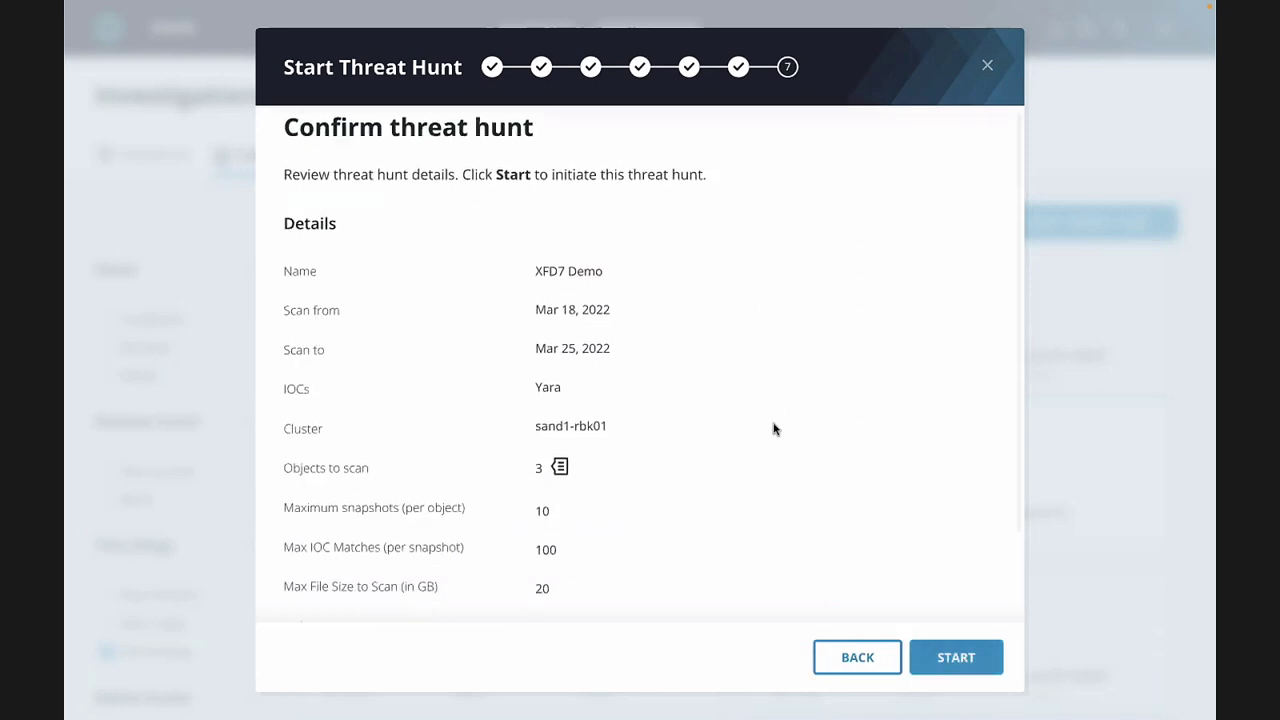
{"action": "scroll", "coordinate": [772, 429], "scroll_direction": "down", "scroll_amount": 2}
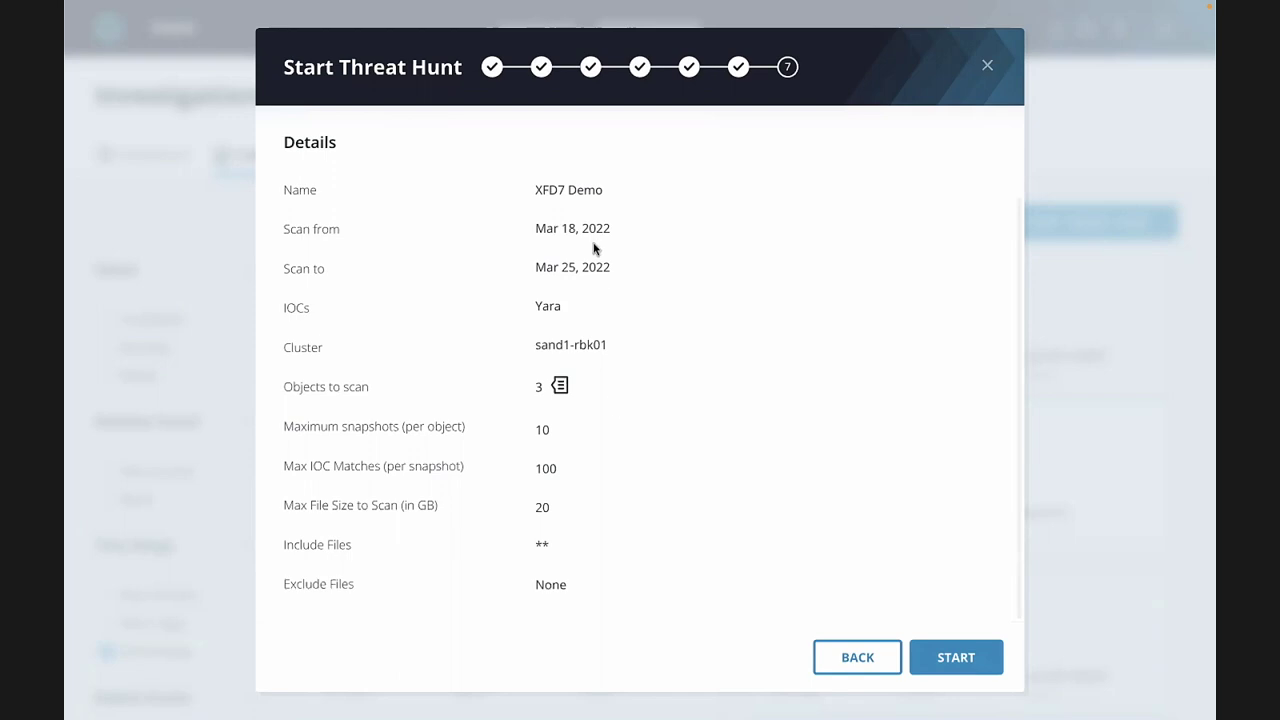
{"action": "mouse_move", "coordinate": [561, 386]}
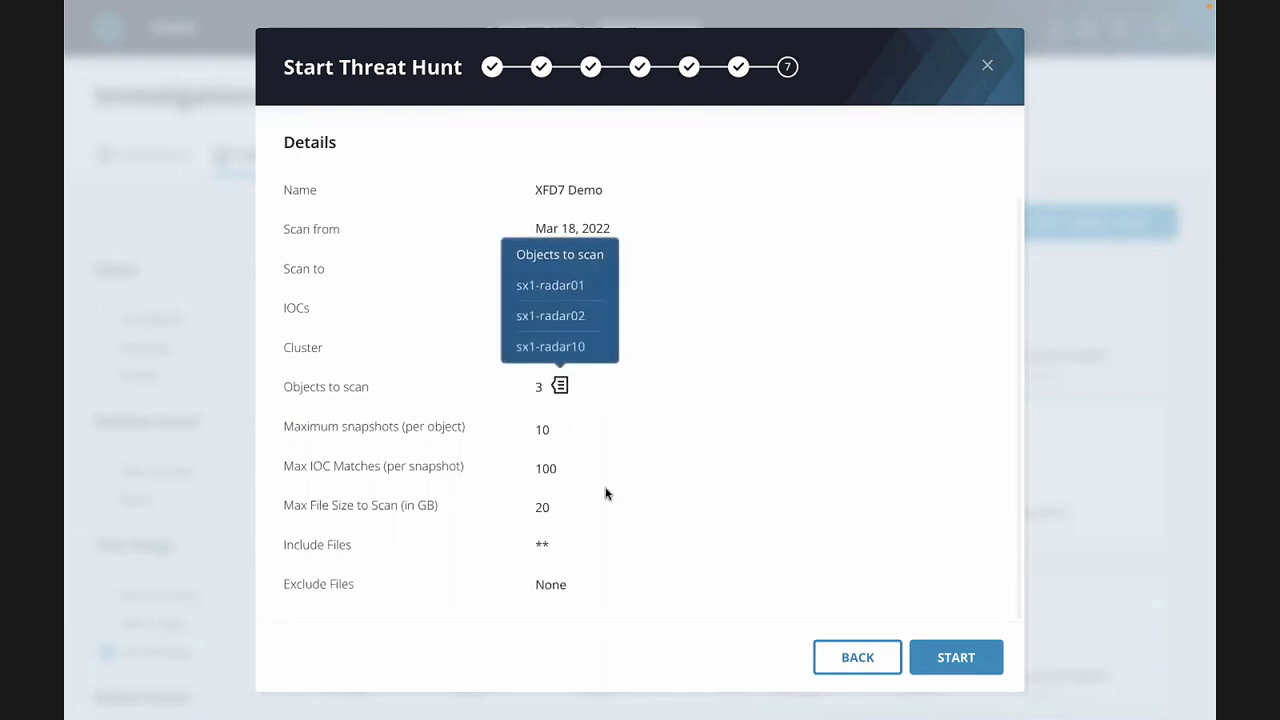
{"action": "left_click", "coordinate": [959, 653]}
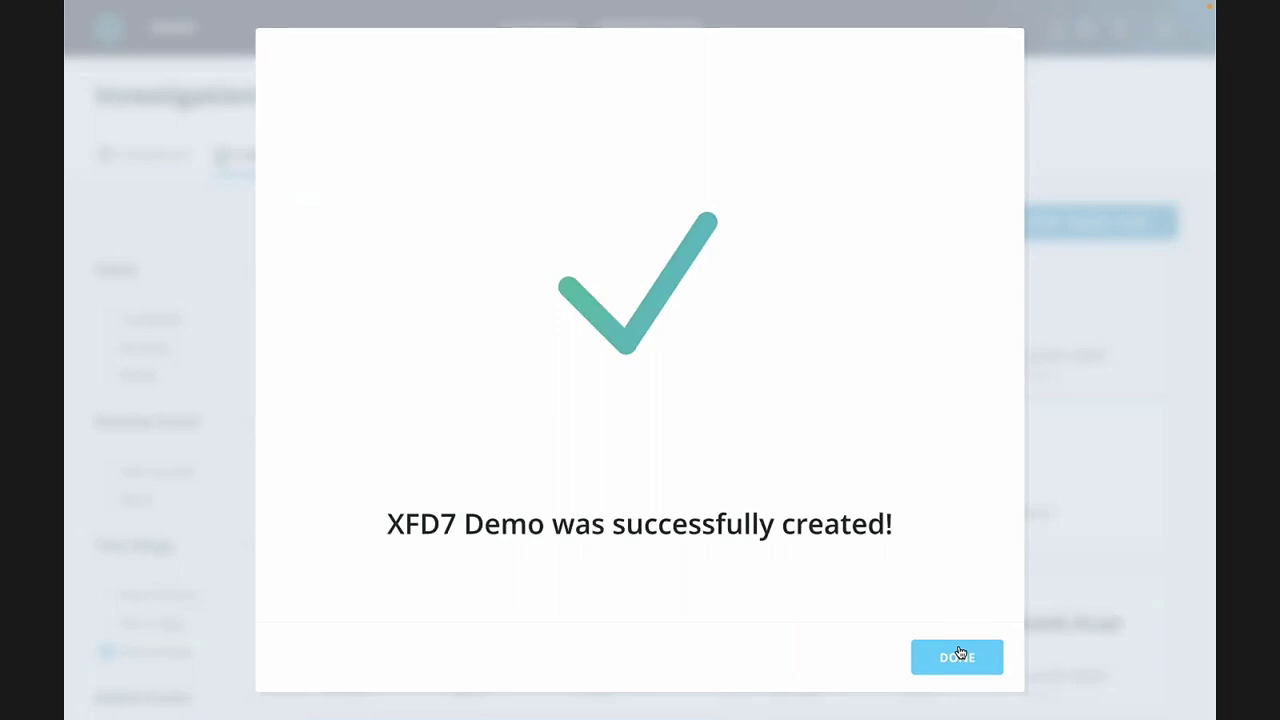
{"action": "left_click", "coordinate": [957, 660]}
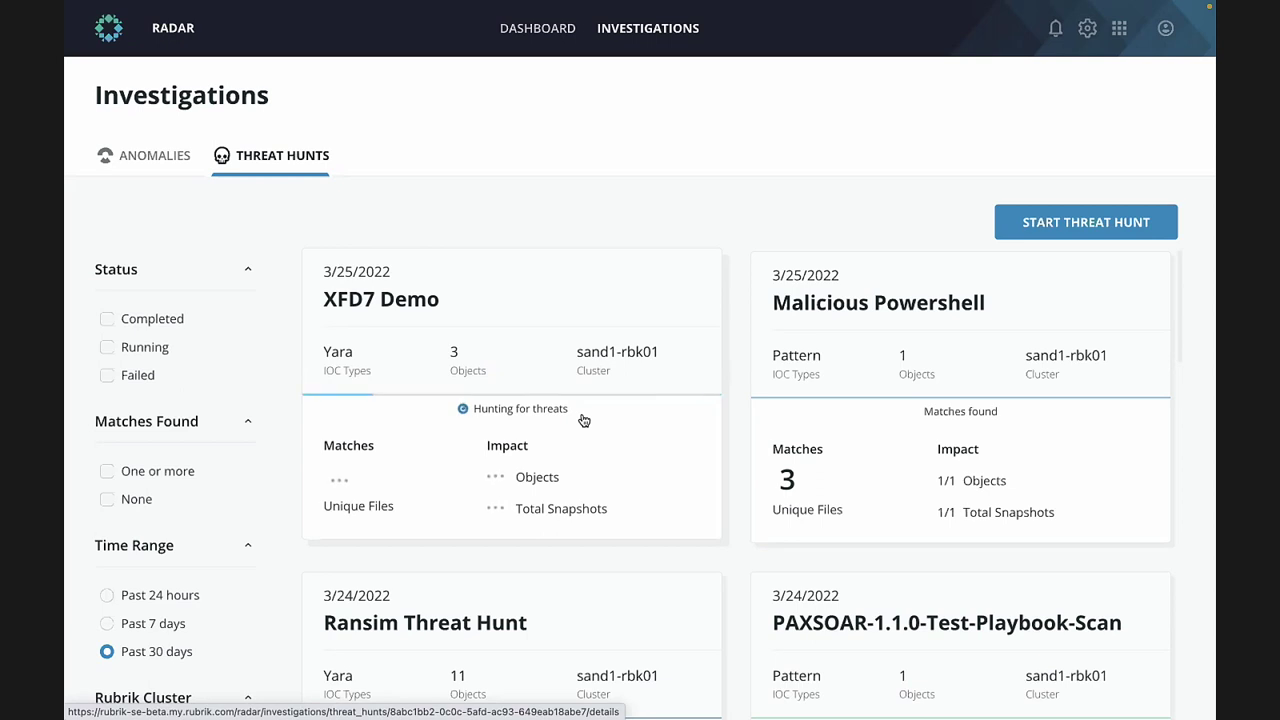
Find the Ransim Threat Hunt dated 3/24/2022 among the threat hunts and open its details
{"action": "scroll", "coordinate": [584, 420], "scroll_direction": "down", "scroll_amount": 3}
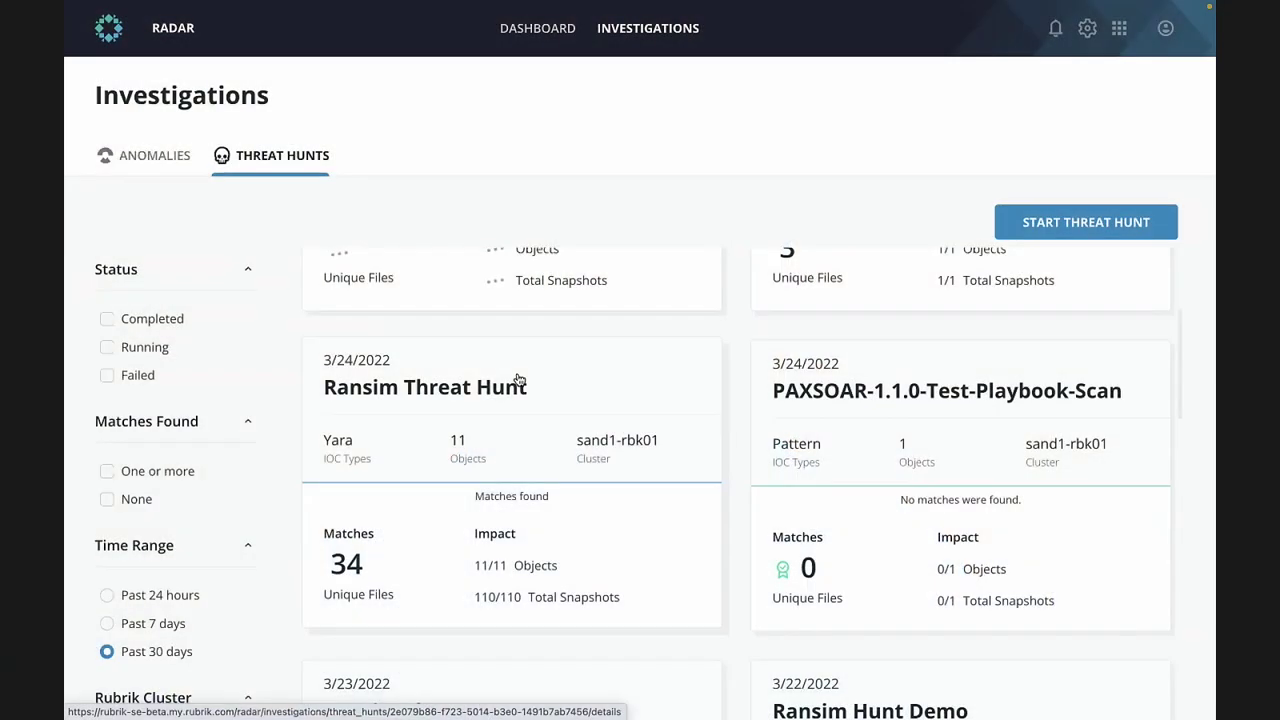
{"action": "left_click", "coordinate": [518, 378]}
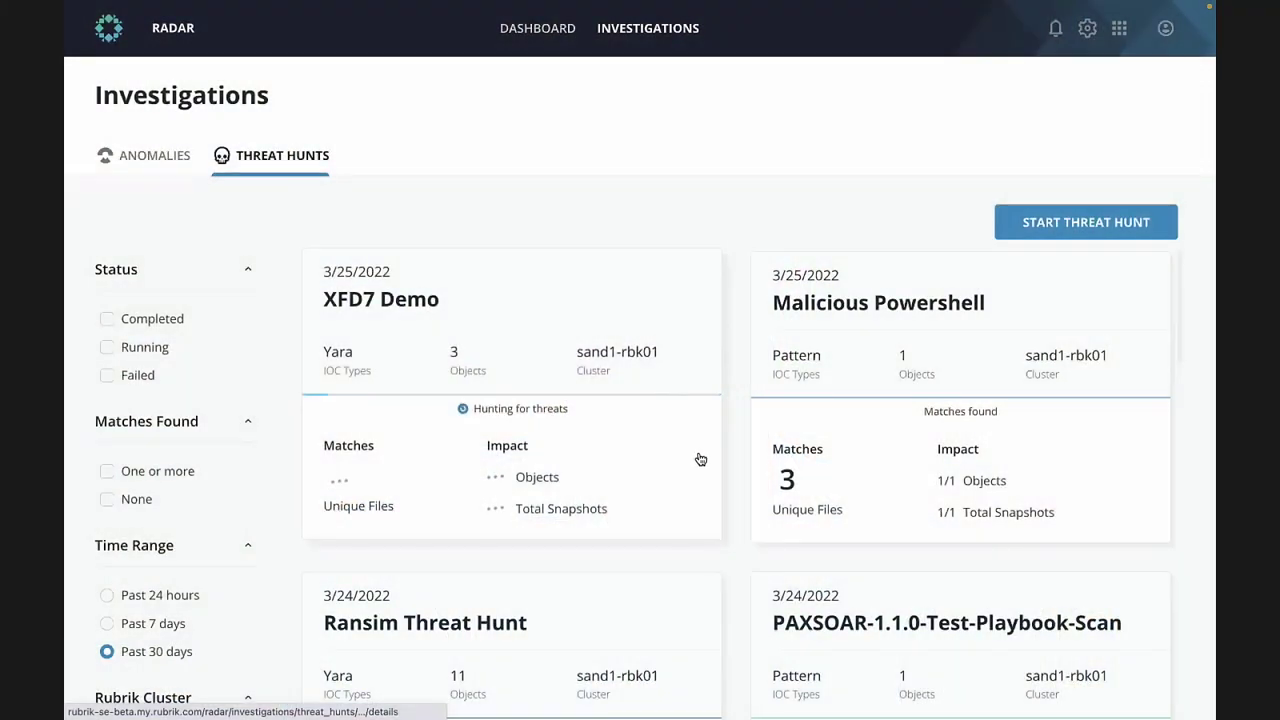
{"action": "scroll", "coordinate": [700, 380], "scroll_direction": "down", "scroll_amount": 3}
{"action": "scroll", "coordinate": [700, 459], "scroll_direction": "down", "scroll_amount": 1}
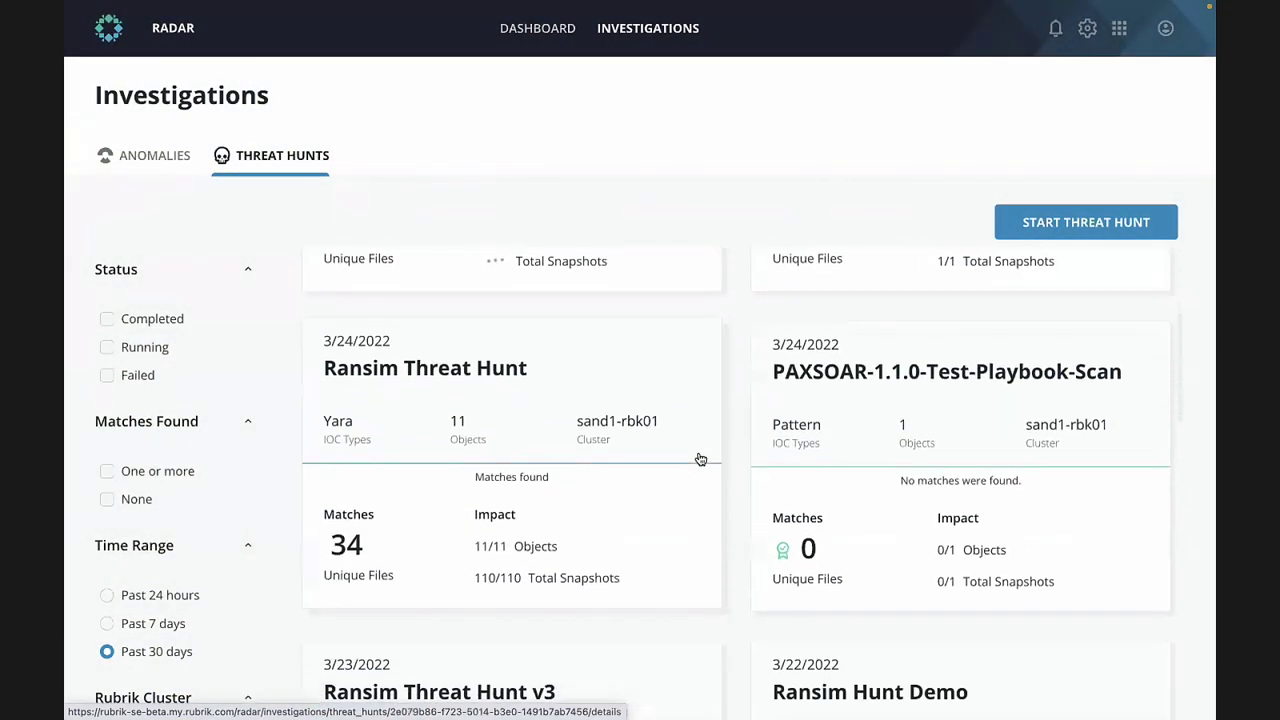
{"action": "left_click", "coordinate": [440, 386]}
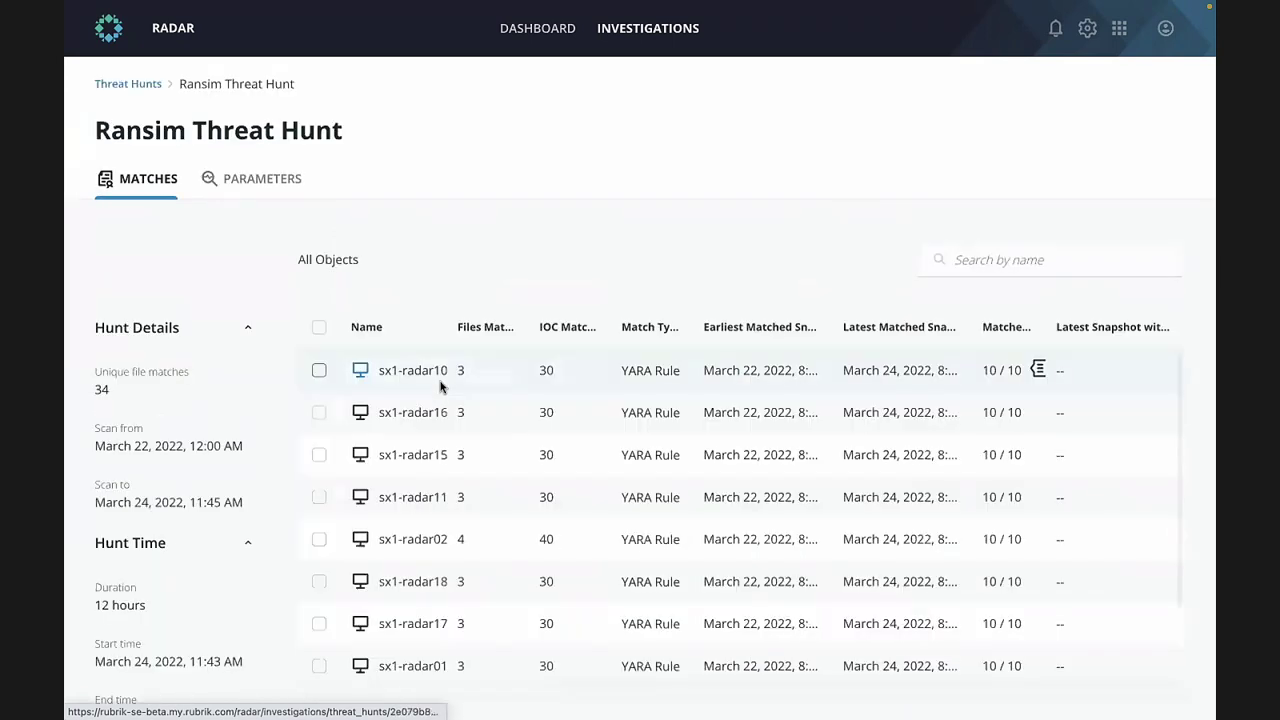
Review the Ransim Threat Hunt's parameters, including its expanded YARA rule, scan limits and file restrictions
{"action": "left_click", "coordinate": [258, 182]}
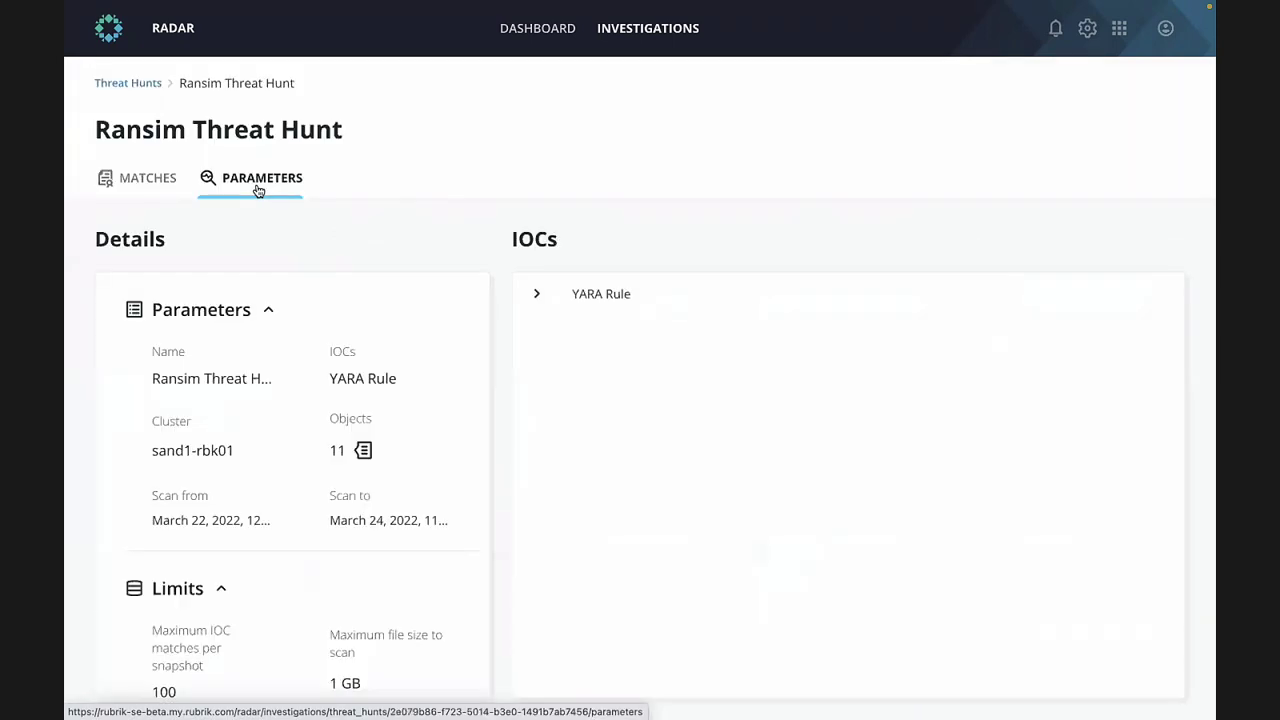
{"action": "left_click", "coordinate": [536, 297]}
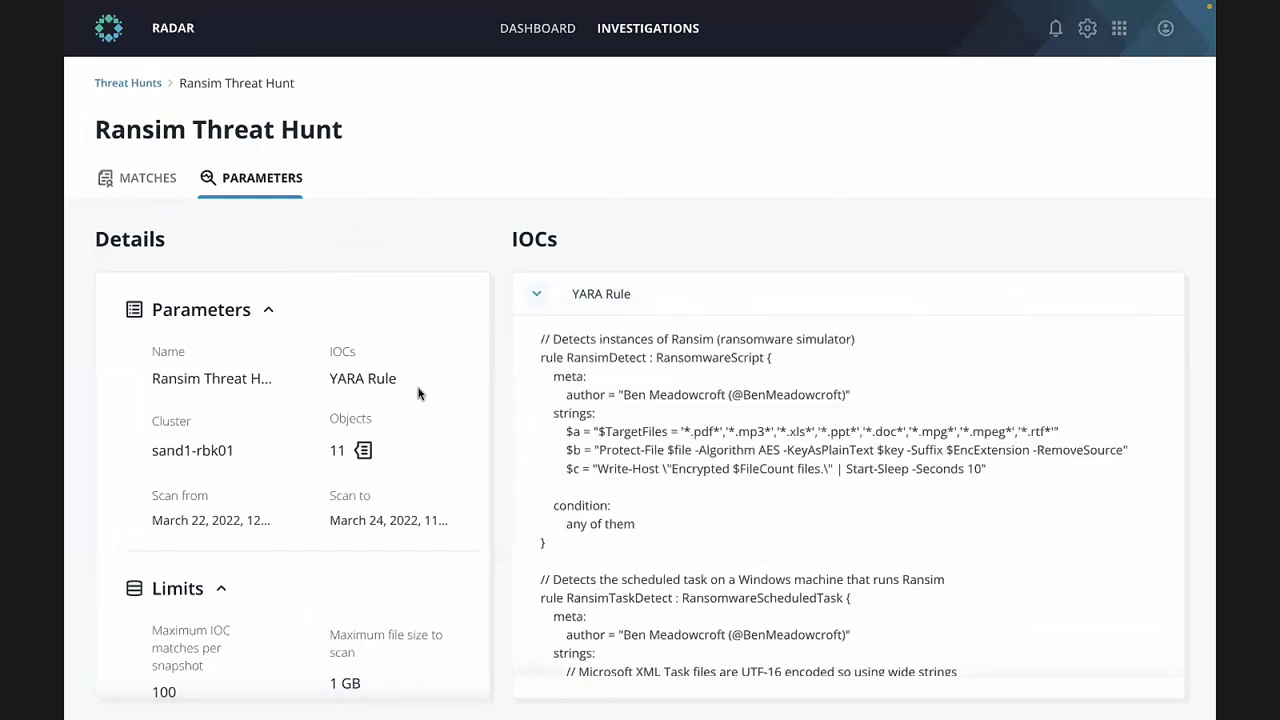
{"action": "mouse_move", "coordinate": [363, 450]}
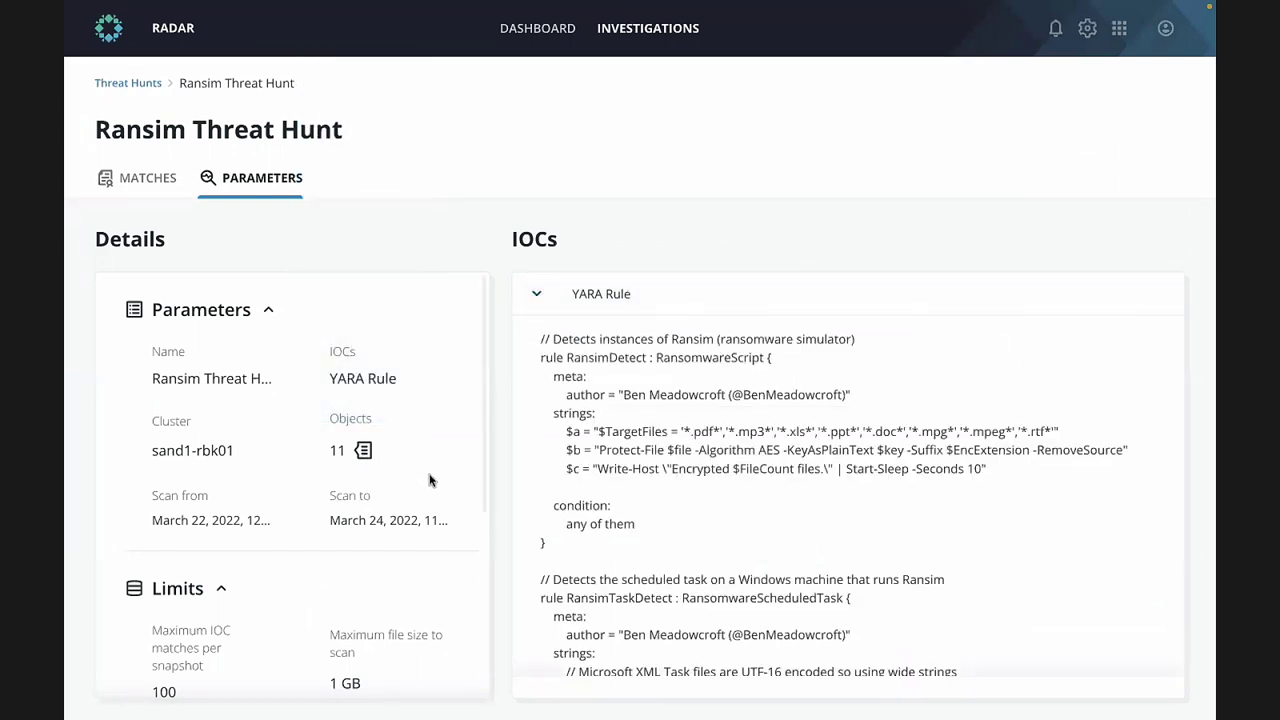
{"action": "scroll", "coordinate": [434, 485], "scroll_direction": "down", "scroll_amount": 1}
{"action": "scroll", "coordinate": [440, 528], "scroll_direction": "down", "scroll_amount": 1}
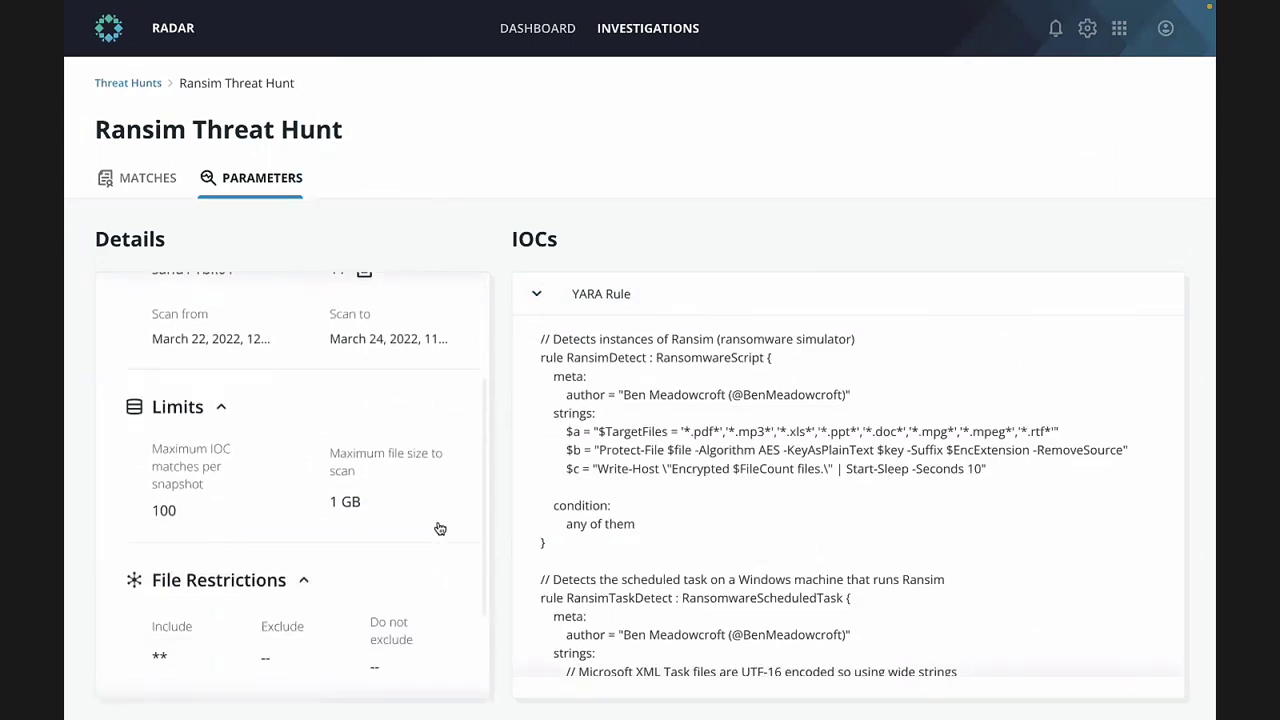
{"action": "scroll", "coordinate": [435, 482], "scroll_direction": "up", "scroll_amount": 2}
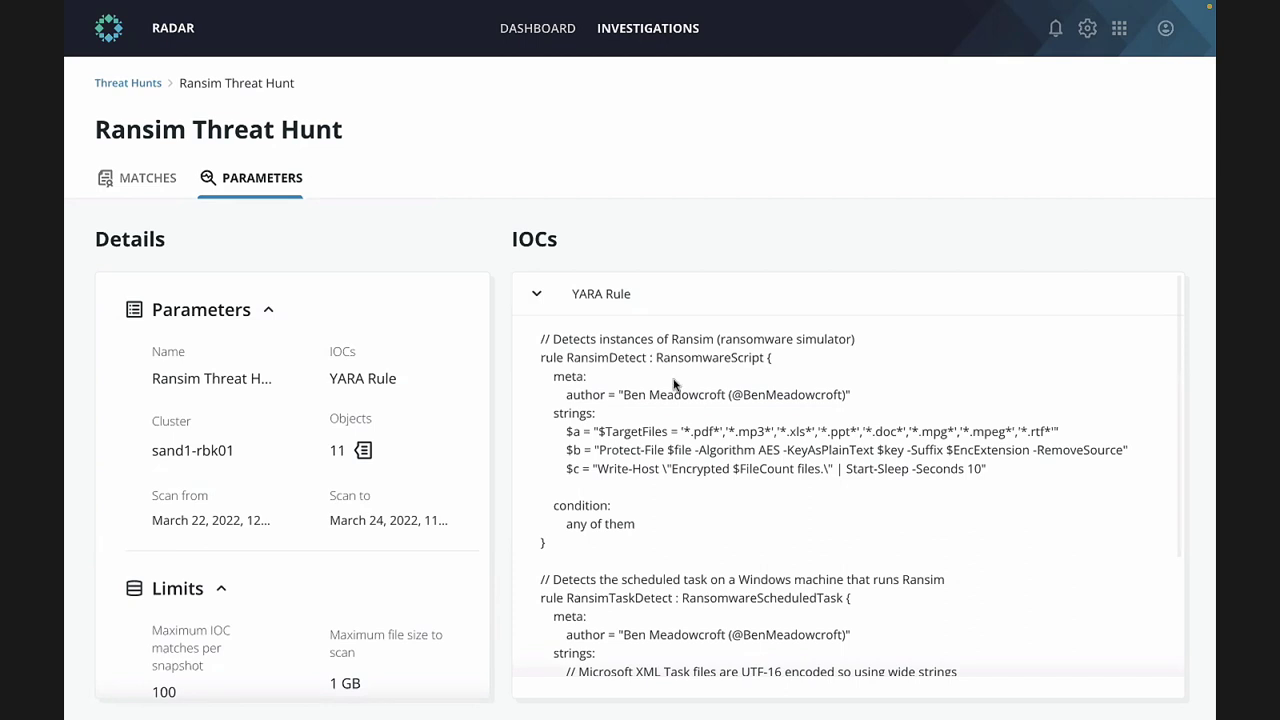
Return to the hunt's matches and examine the columns of the matched objects table at a larger zoom
{"action": "left_click", "coordinate": [120, 177]}
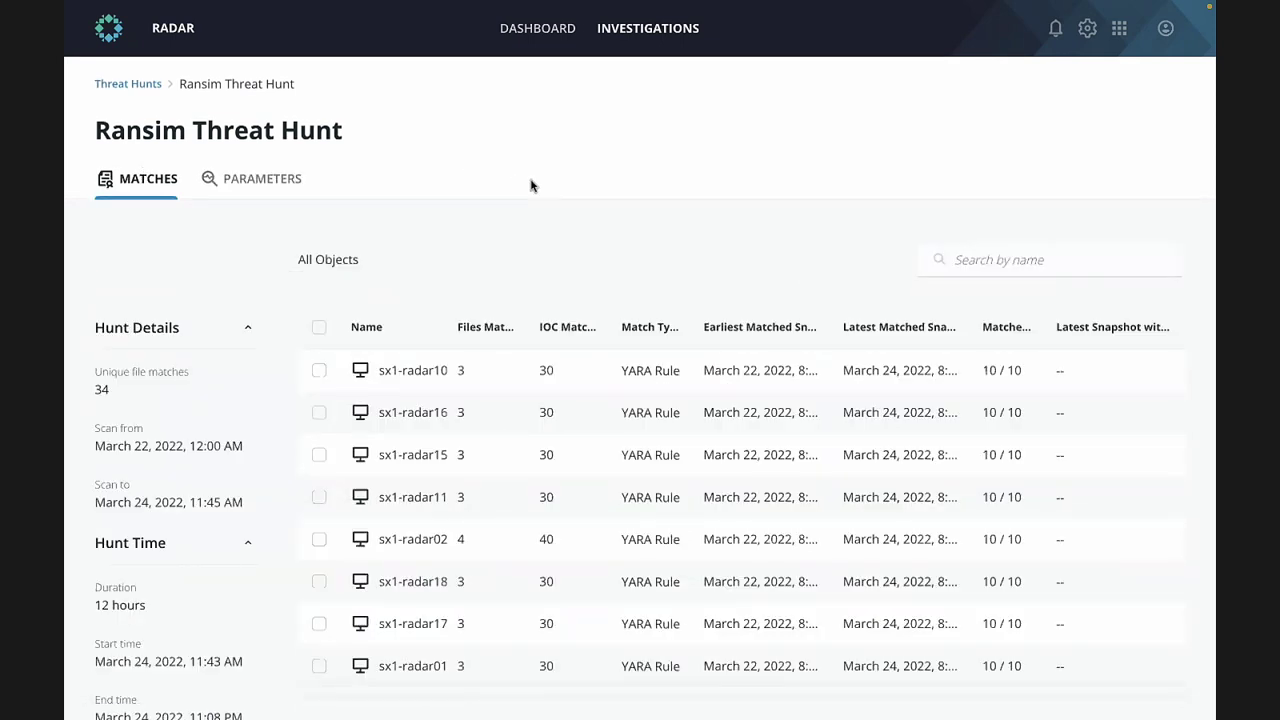
{"action": "key", "text": "ctrl+plus"}
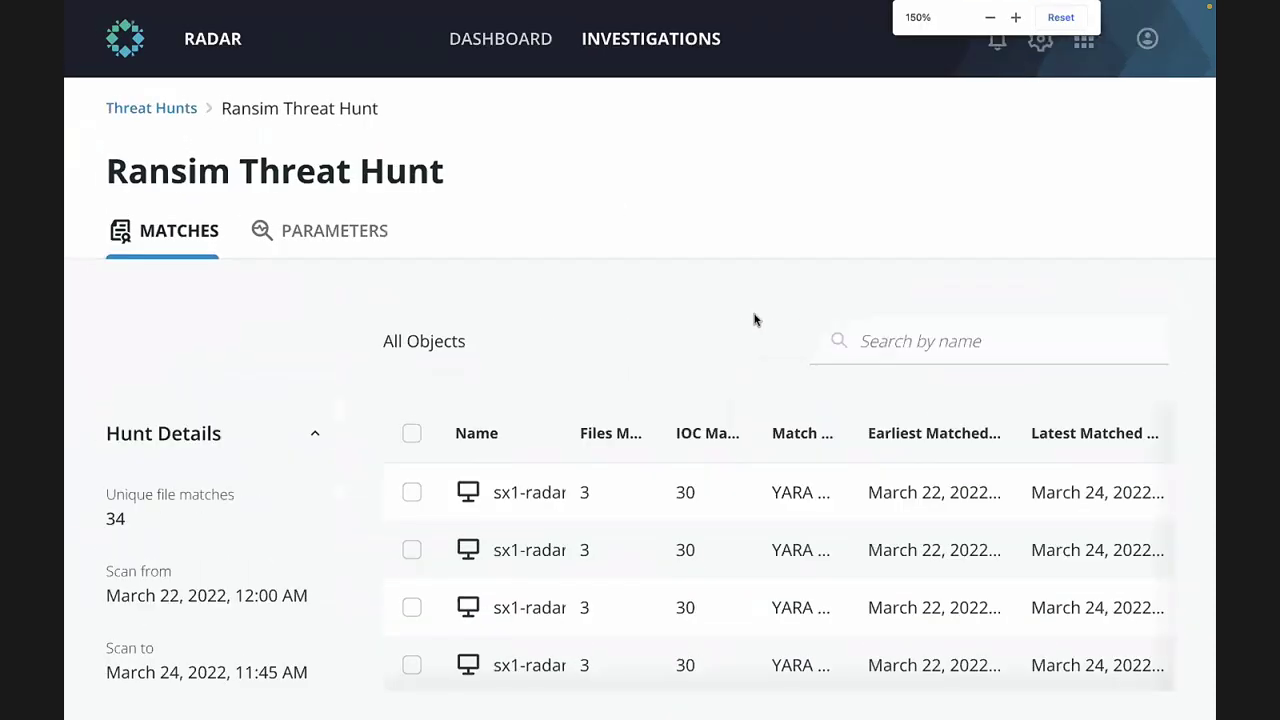
{"action": "key", "text": "ctrl+plus"}
{"action": "scroll", "coordinate": [755, 320], "scroll_direction": "up", "scroll_amount": 1}
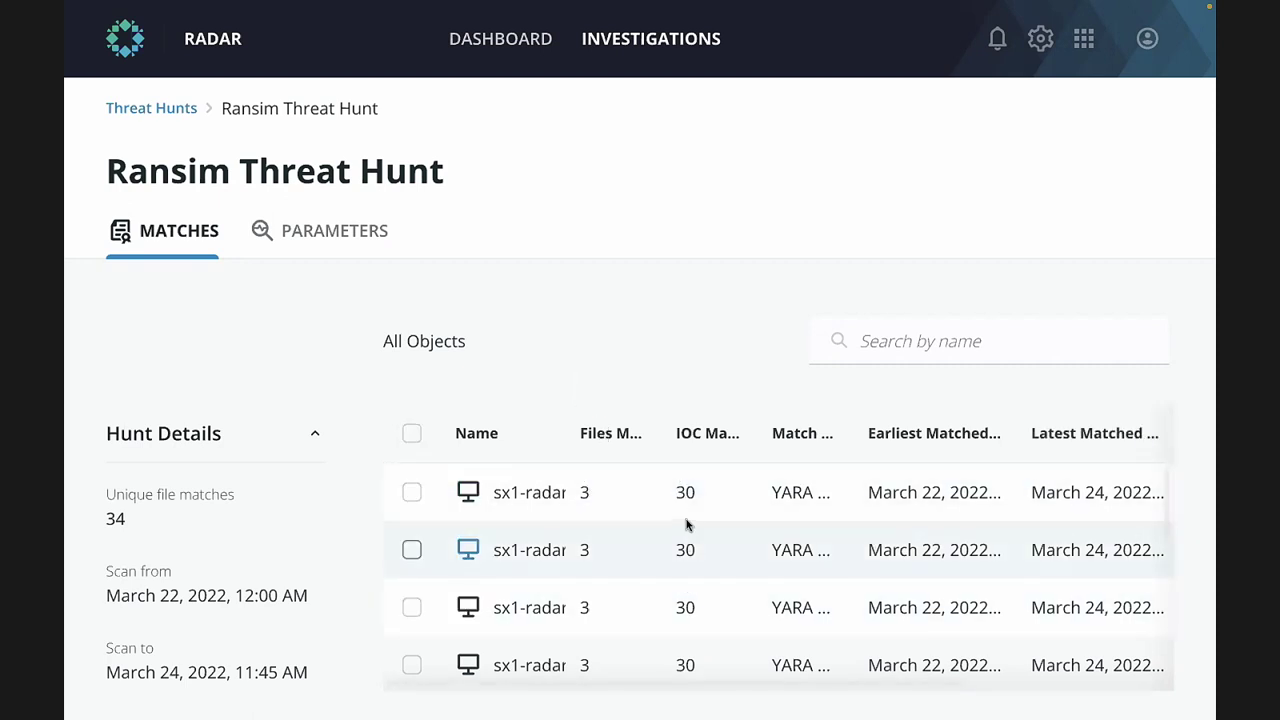
{"action": "scroll", "coordinate": [686, 524], "scroll_direction": "right", "scroll_amount": 3}
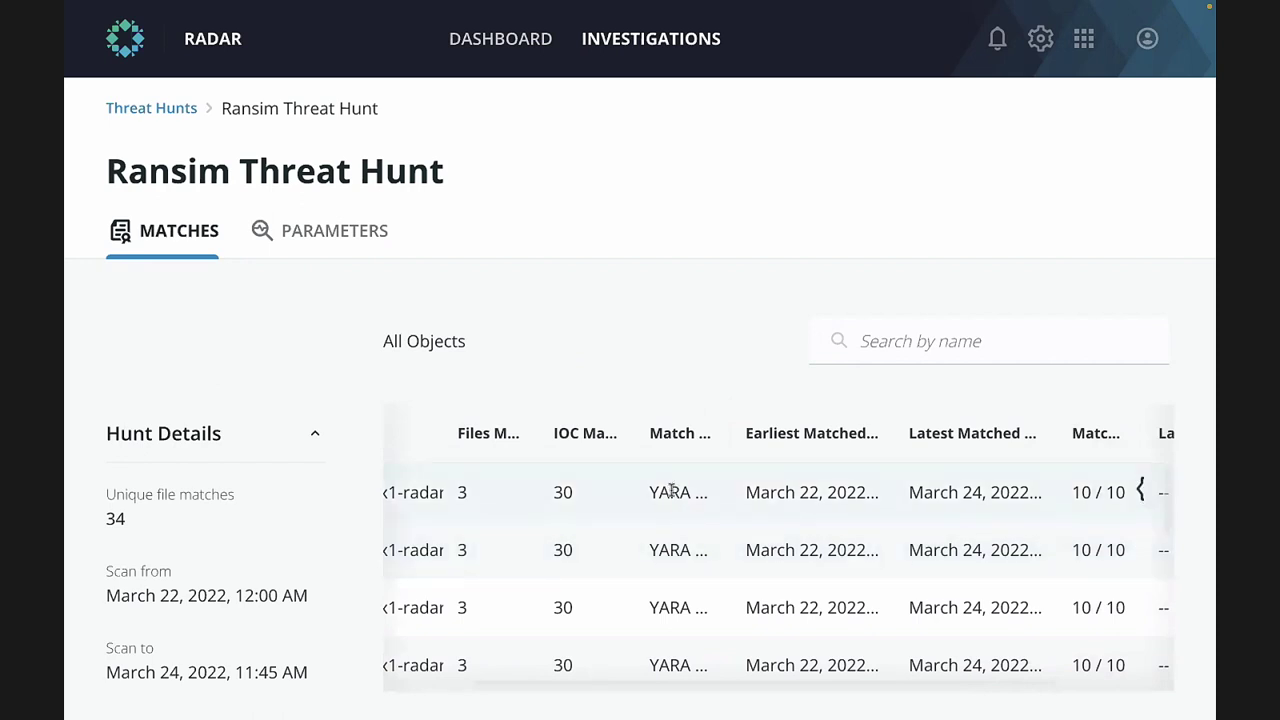
{"action": "key", "text": "ctrl+minus"}
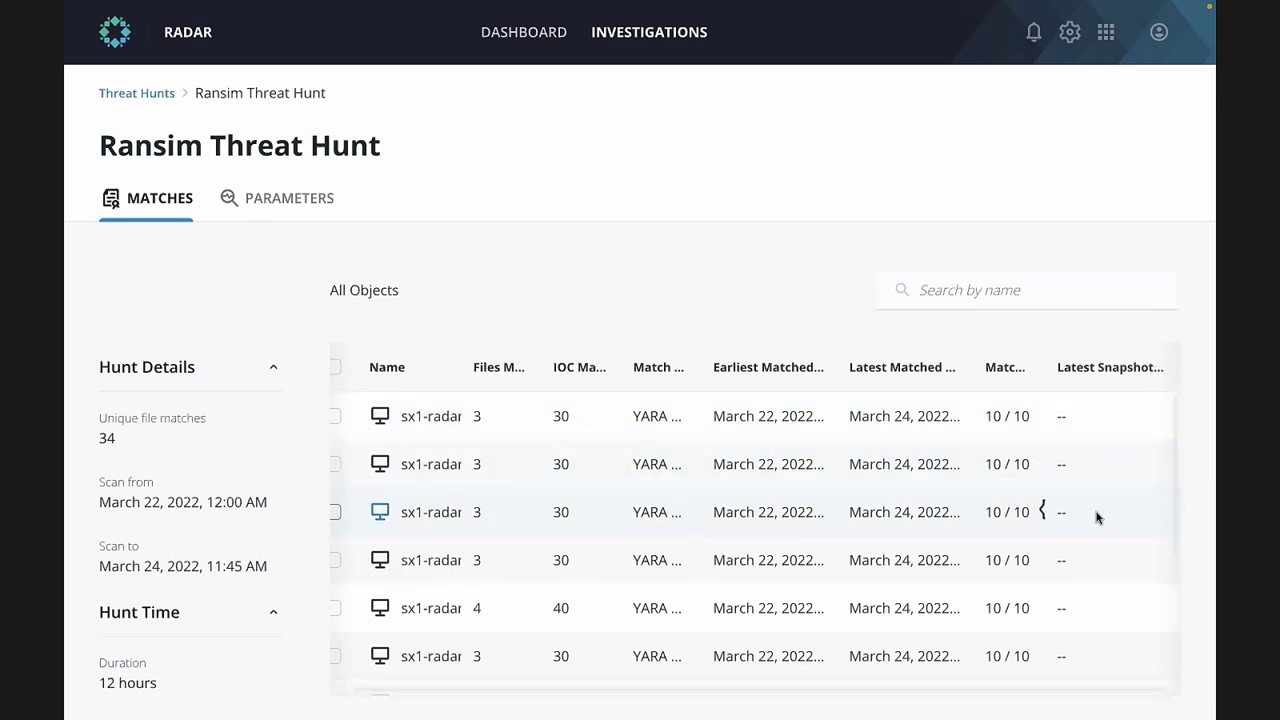
Review the list of scanned snapshots and their matches for sx1-radar15, and close the list
{"action": "left_click", "coordinate": [1040, 512]}
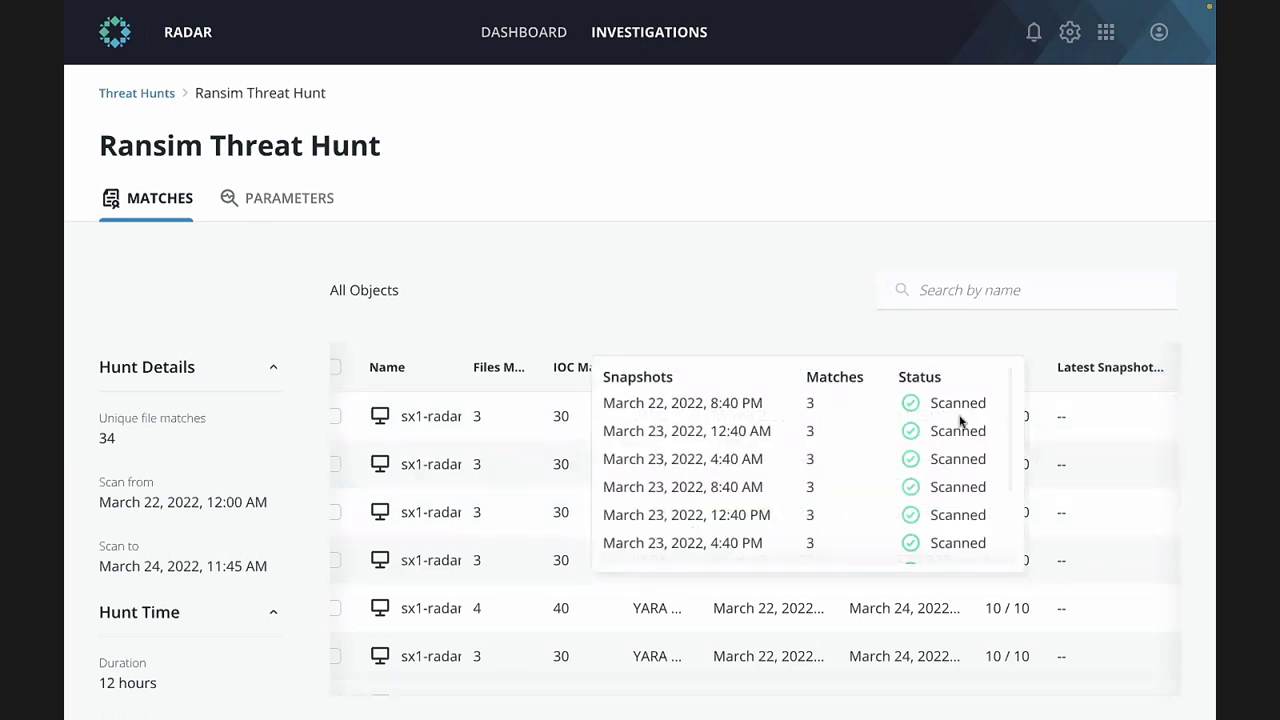
{"action": "scroll", "coordinate": [948, 480], "scroll_direction": "down", "scroll_amount": 2}
{"action": "scroll", "coordinate": [948, 480], "scroll_direction": "down", "scroll_amount": 1}
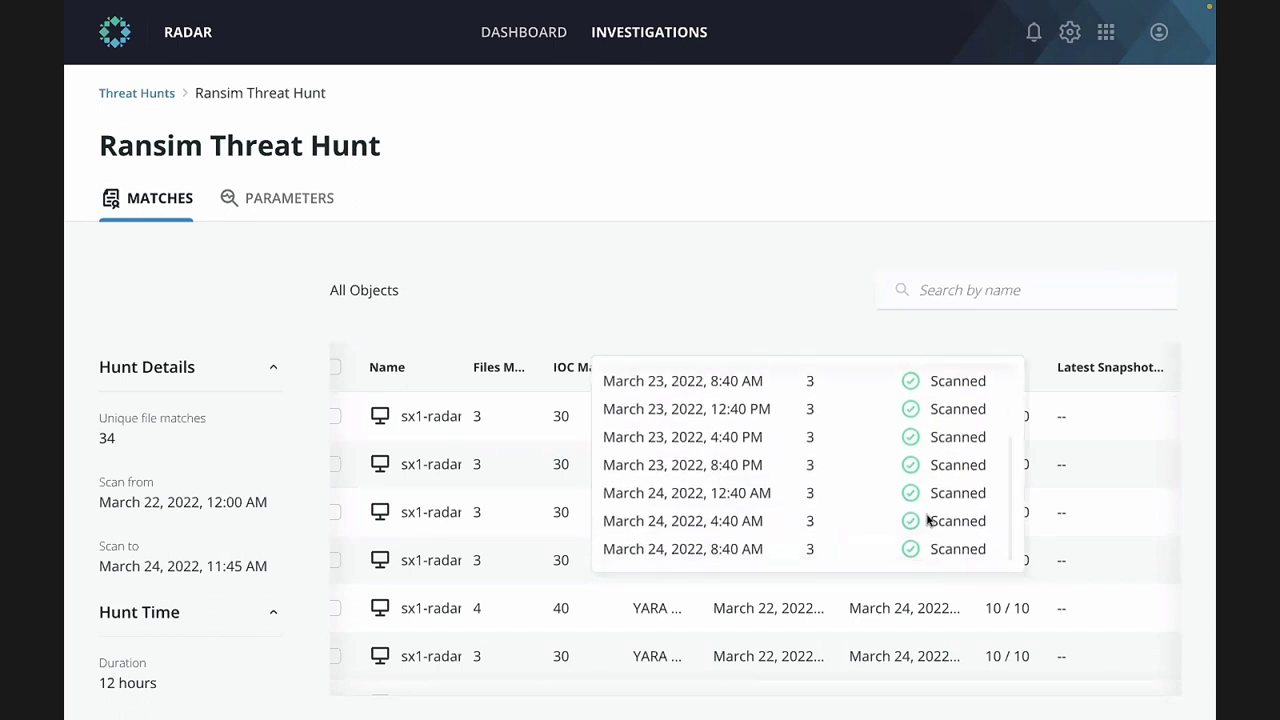
{"action": "scroll", "coordinate": [815, 478], "scroll_direction": "up", "scroll_amount": 3}
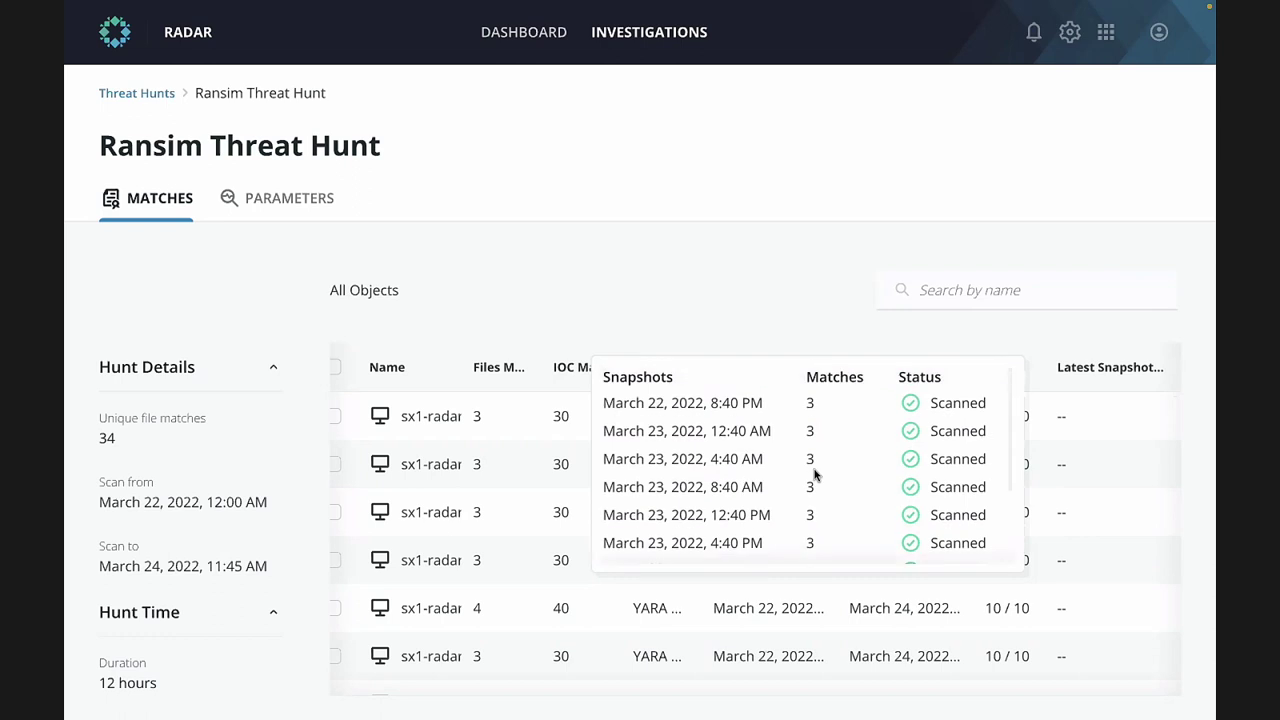
{"action": "left_click", "coordinate": [789, 297]}
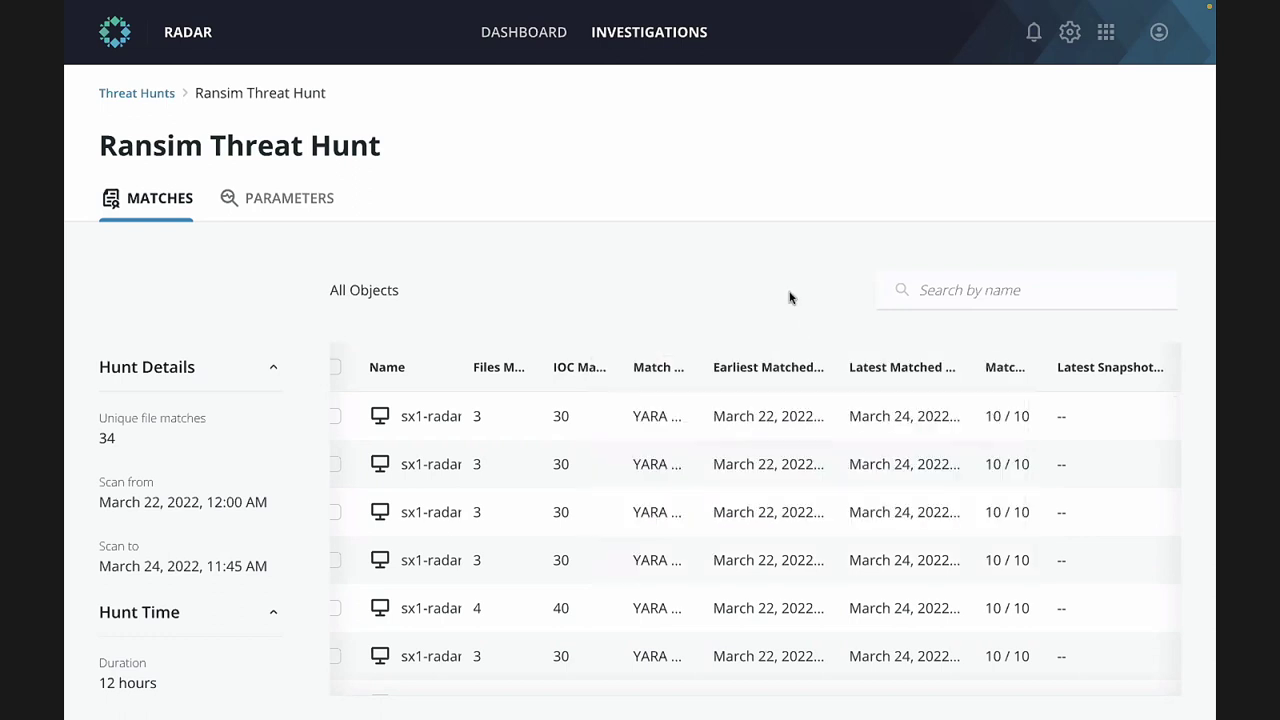
Open the matched files of sx1-radar10 and add the Last Modified and Created On columns to the table
{"action": "left_click", "coordinate": [420, 416]}
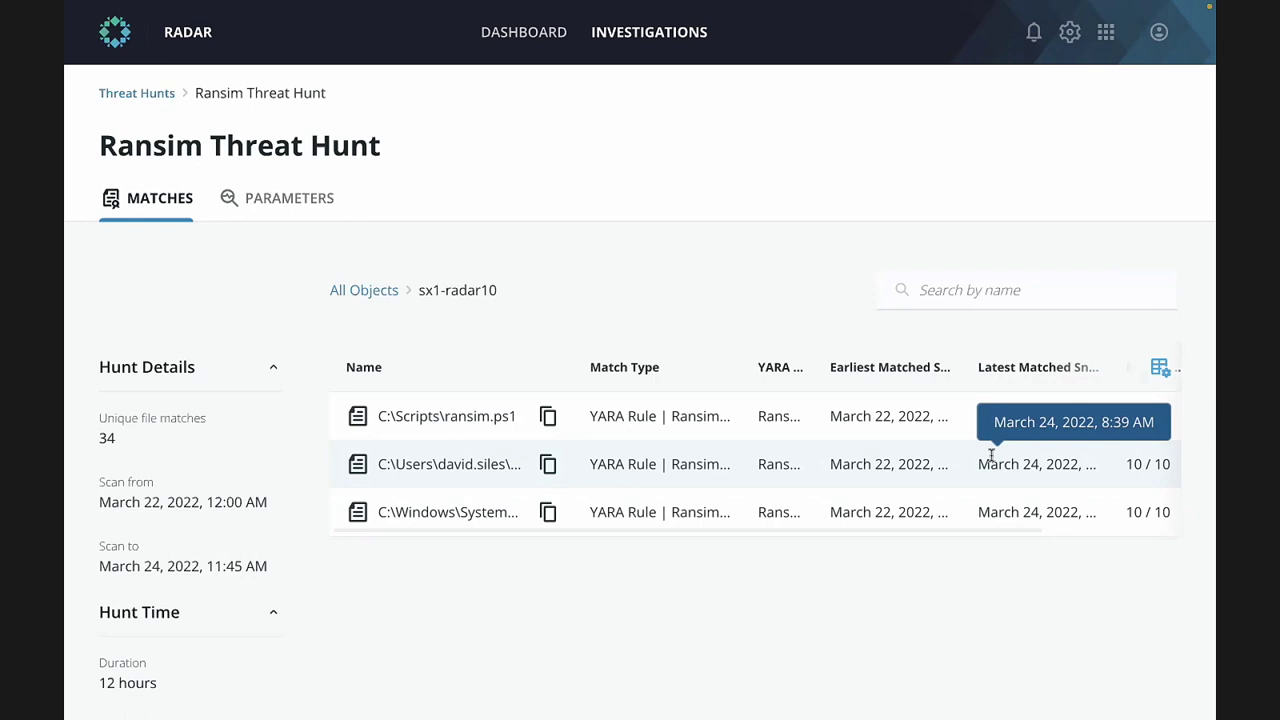
{"action": "scroll", "coordinate": [1078, 462], "scroll_direction": "right", "scroll_amount": 3}
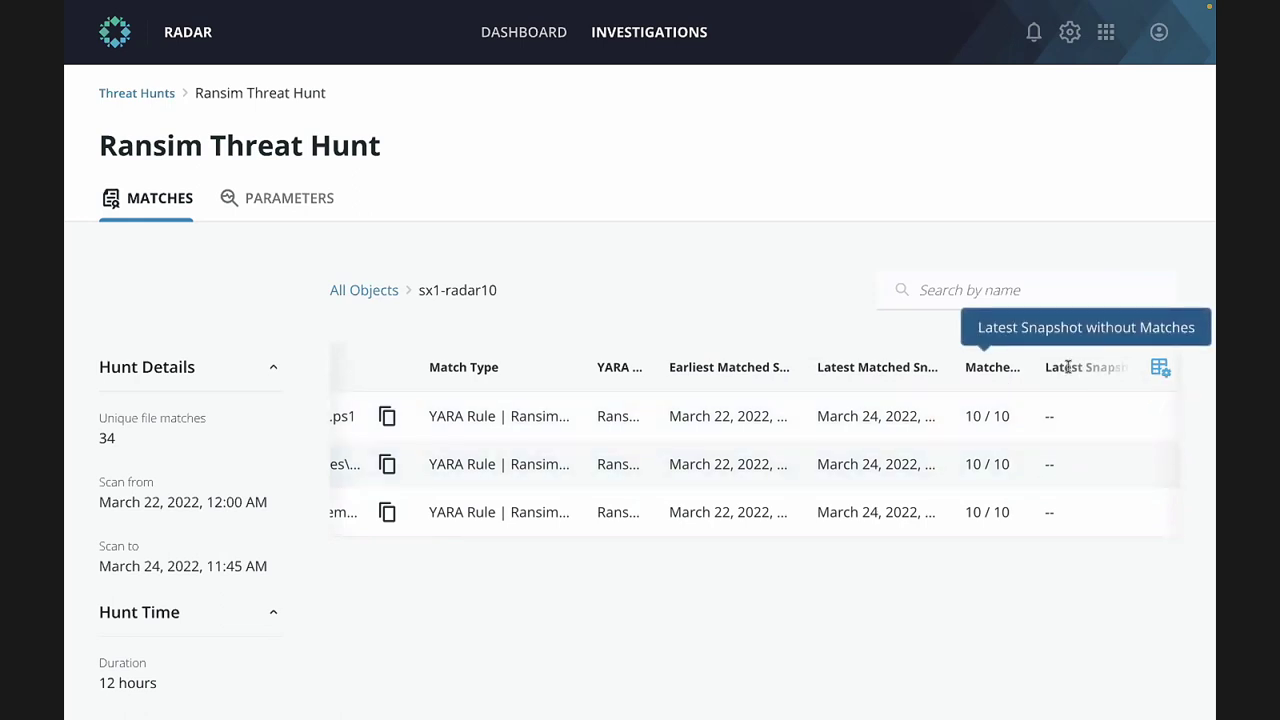
{"action": "left_click", "coordinate": [1160, 369]}
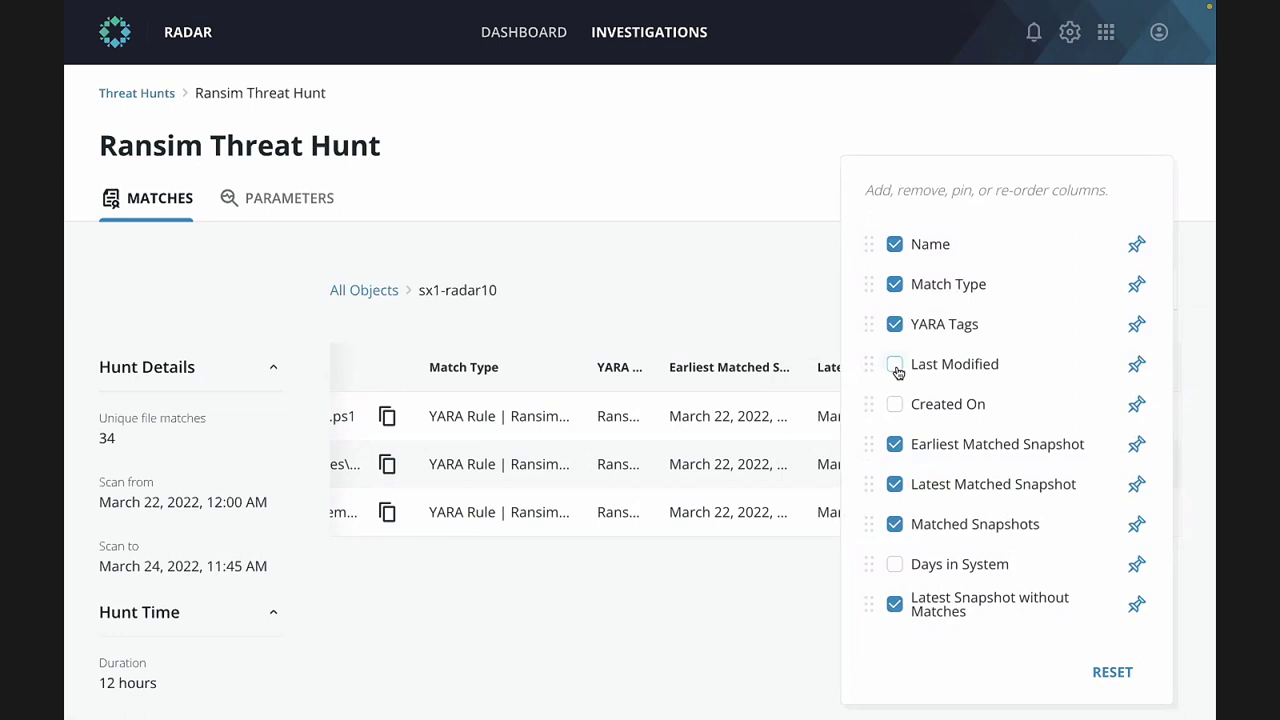
{"action": "left_click", "coordinate": [895, 366]}
{"action": "left_click", "coordinate": [895, 404]}
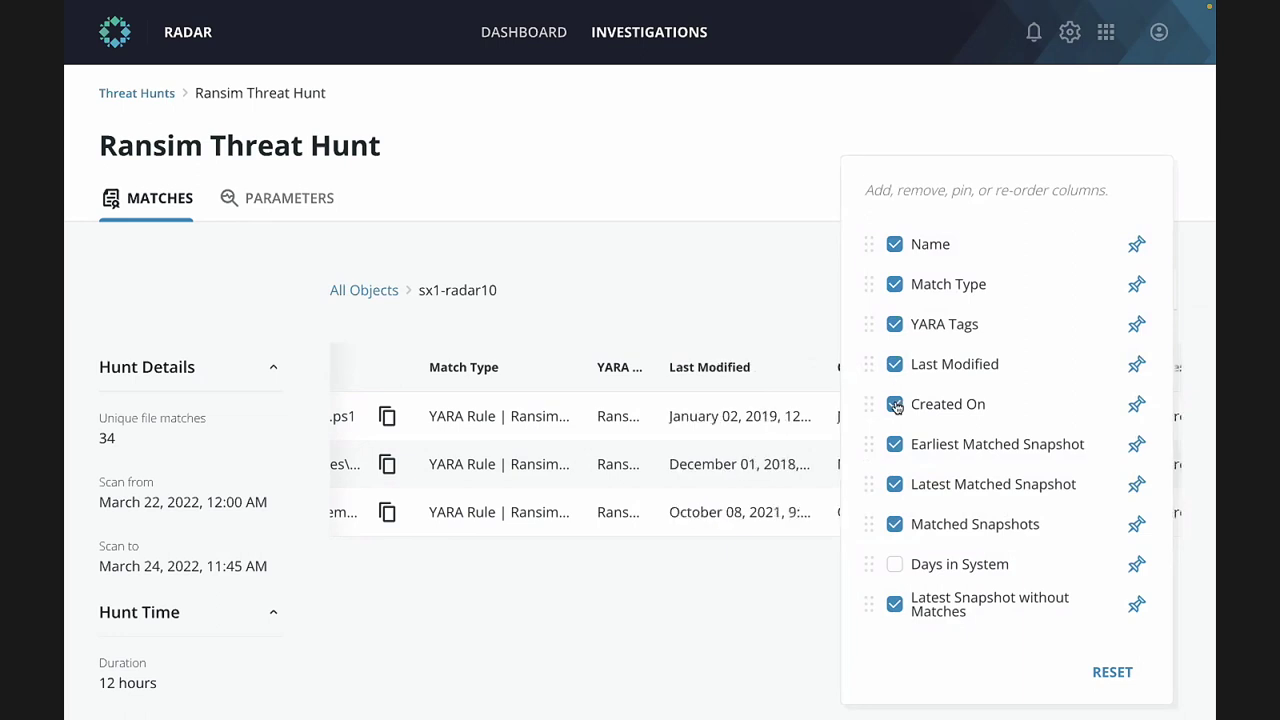
{"action": "left_click", "coordinate": [791, 321]}
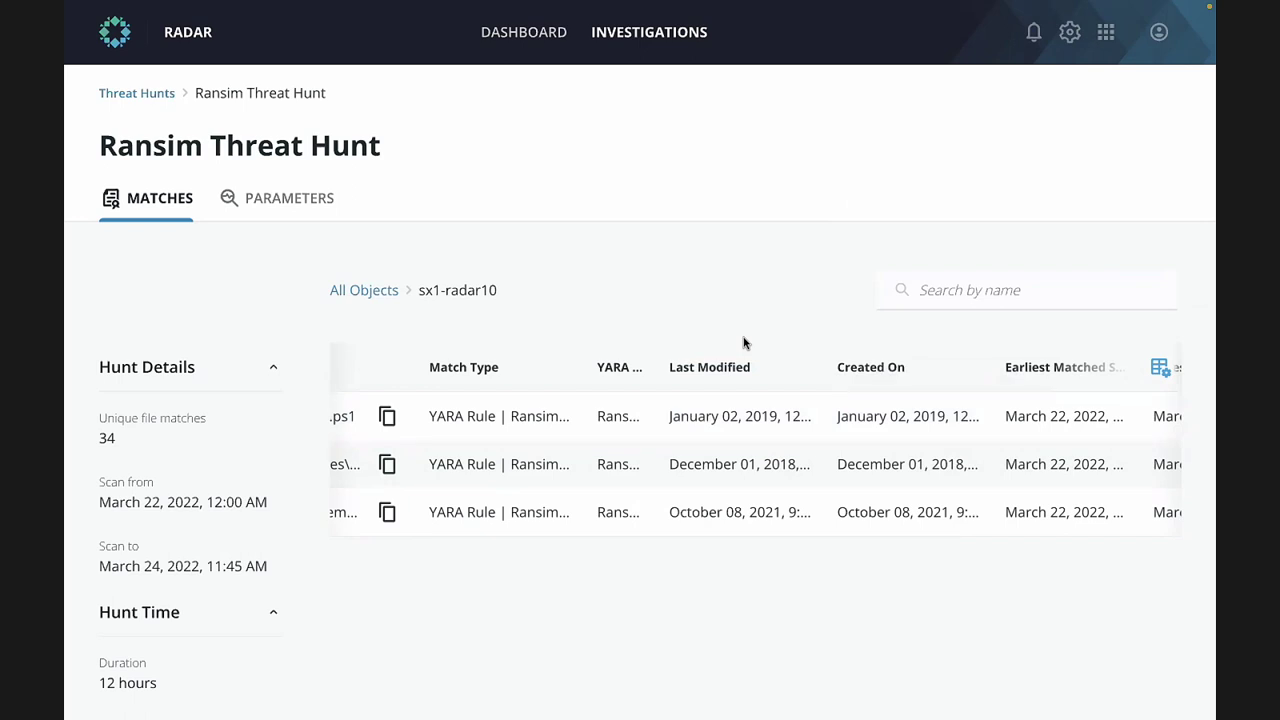
{"action": "scroll", "coordinate": [720, 464], "scroll_direction": "left", "scroll_amount": 3}
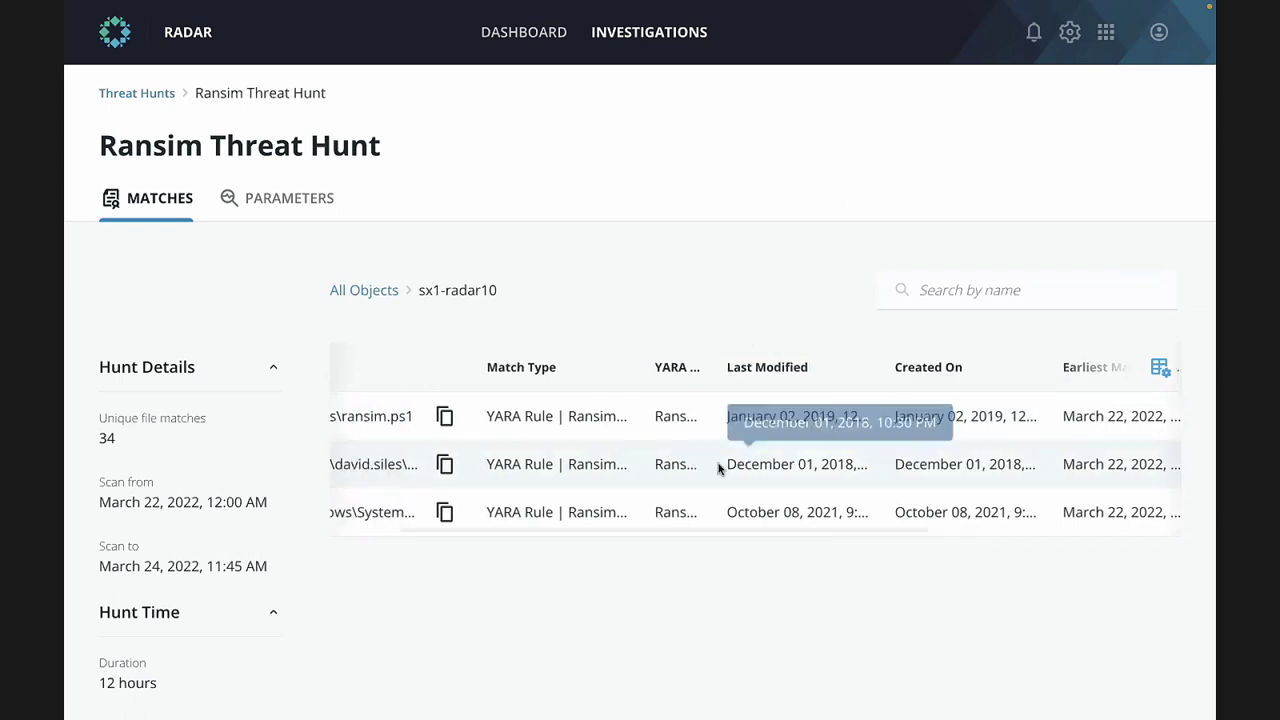
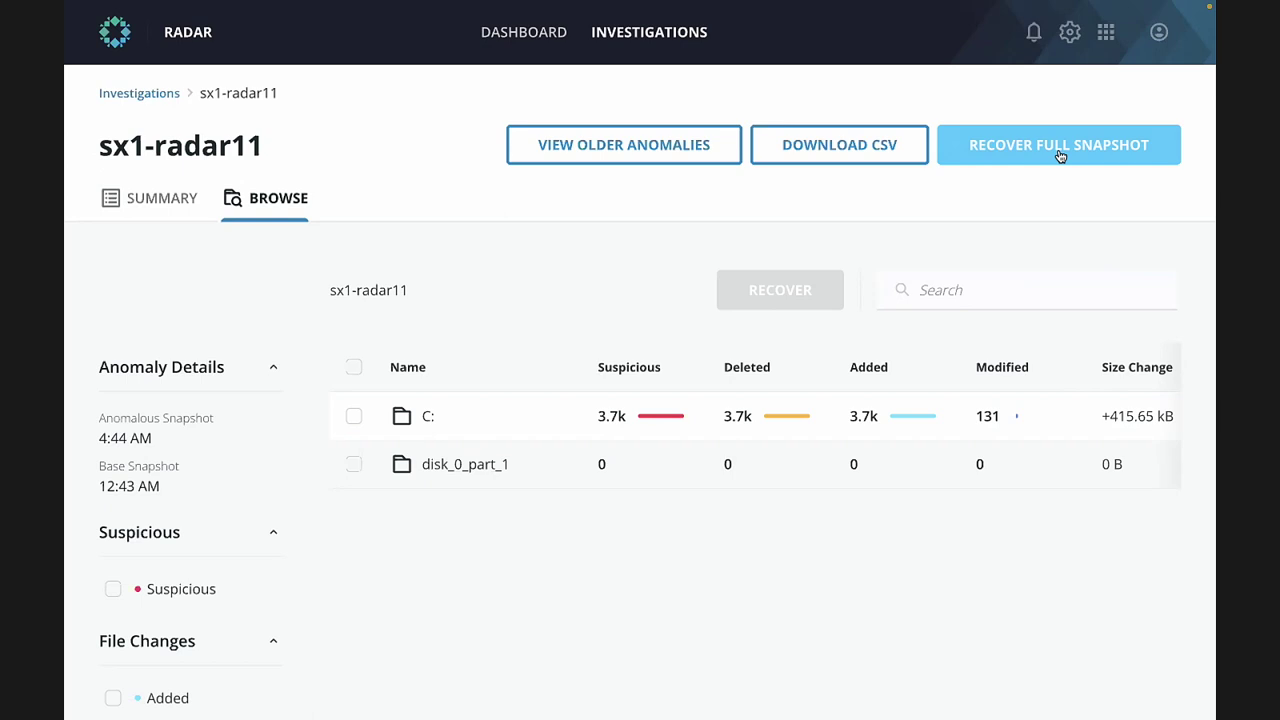
Review the full snapshot recovery options for sx1-radar11 from the March 25, 2022, 12:43 AM snapshot, and exit without recovering
{"action": "left_click", "coordinate": [1059, 150]}
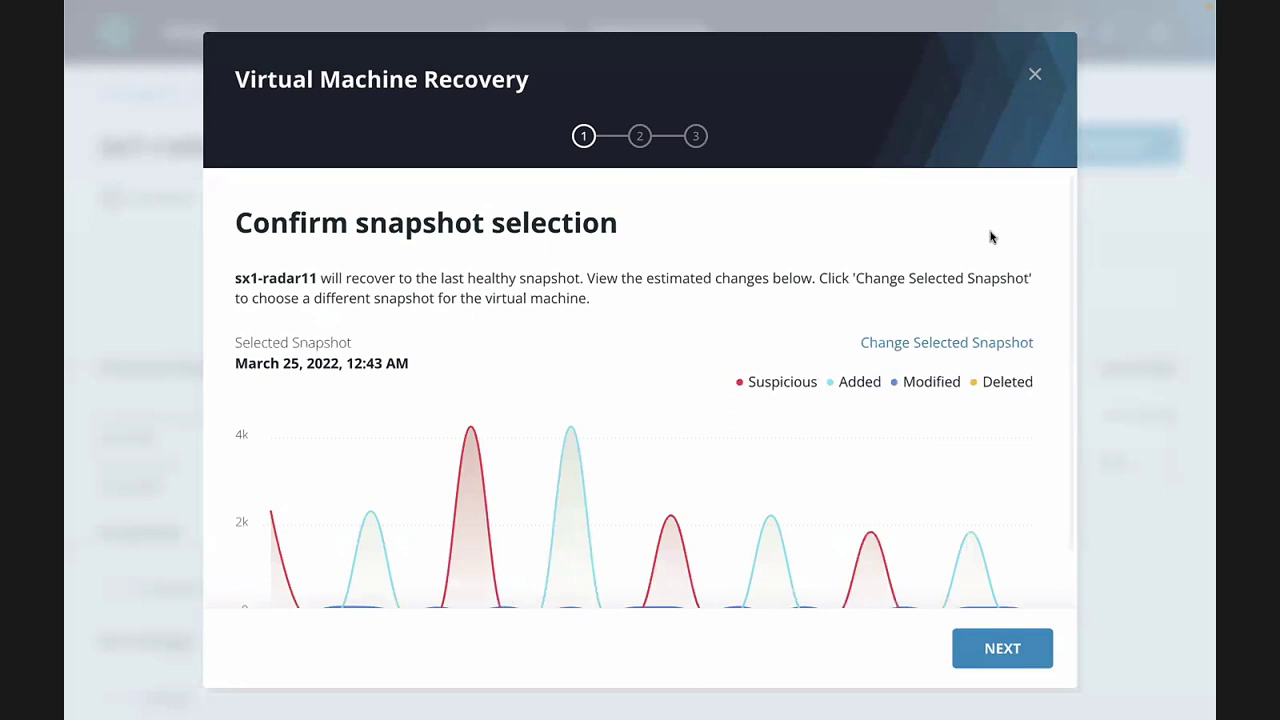
{"action": "scroll", "coordinate": [995, 245], "scroll_direction": "down", "scroll_amount": 1}
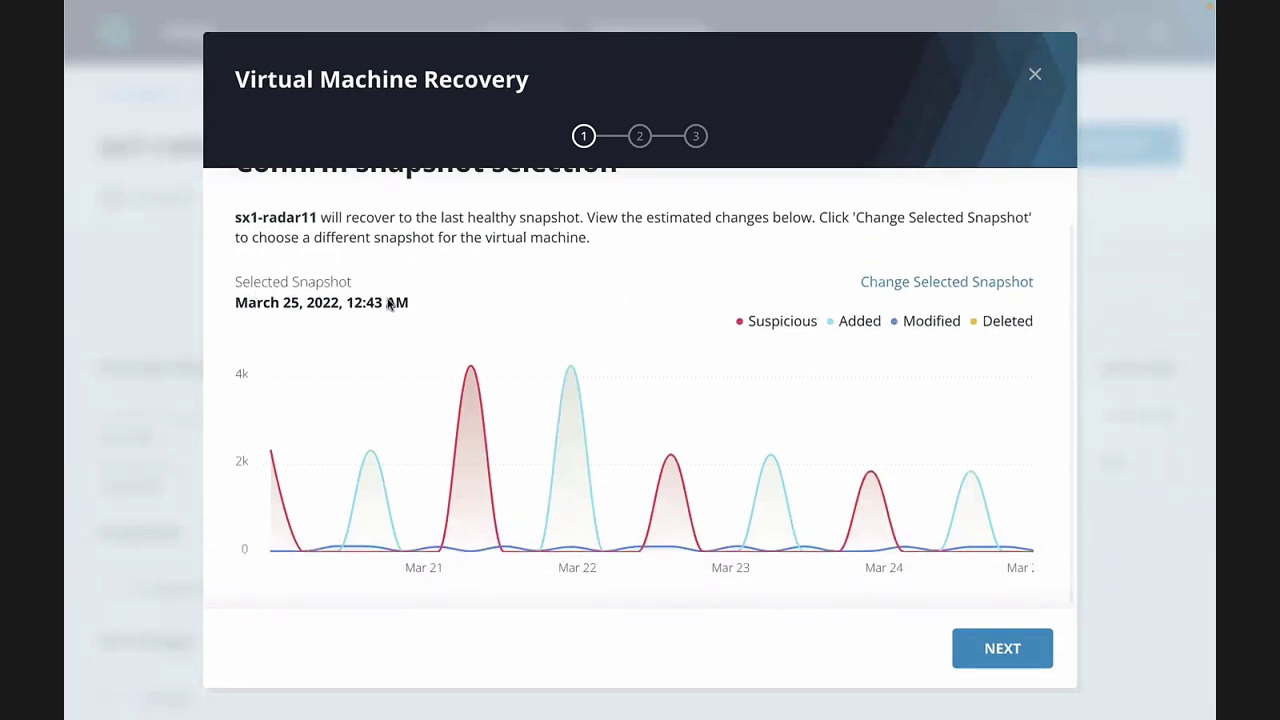
{"action": "left_click", "coordinate": [998, 648]}
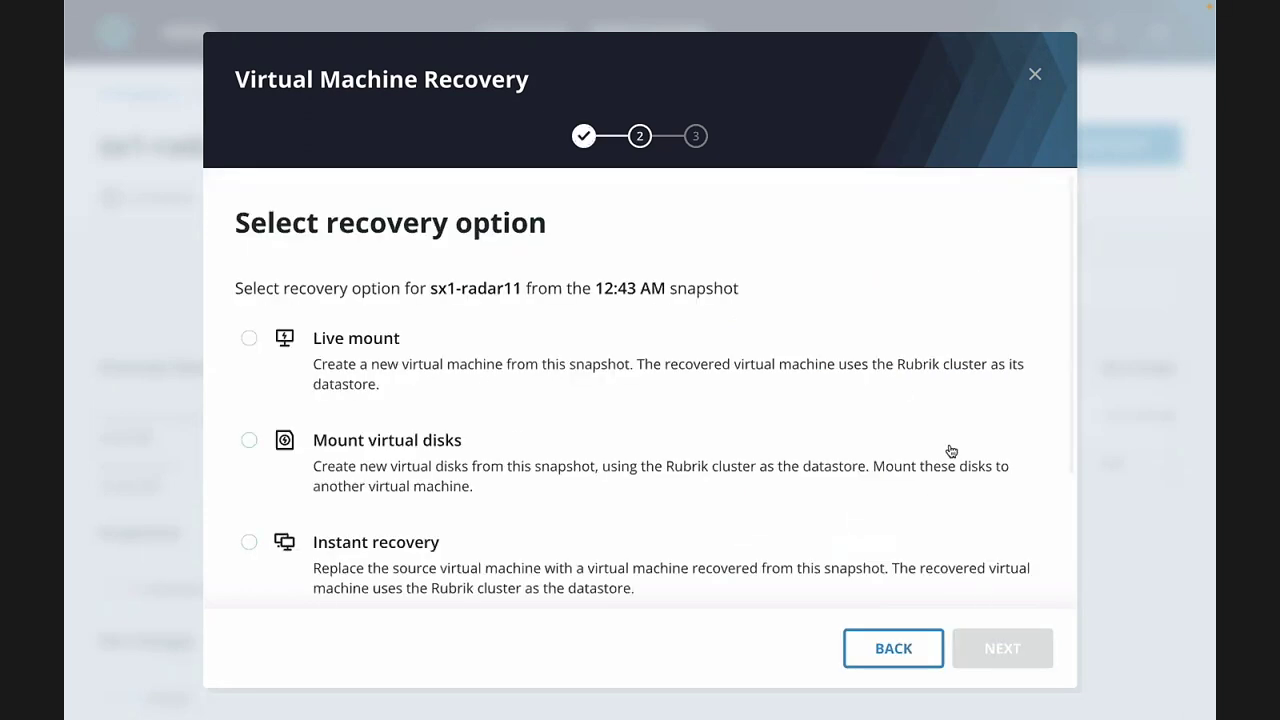
{"action": "scroll", "coordinate": [951, 451], "scroll_direction": "down", "scroll_amount": 3}
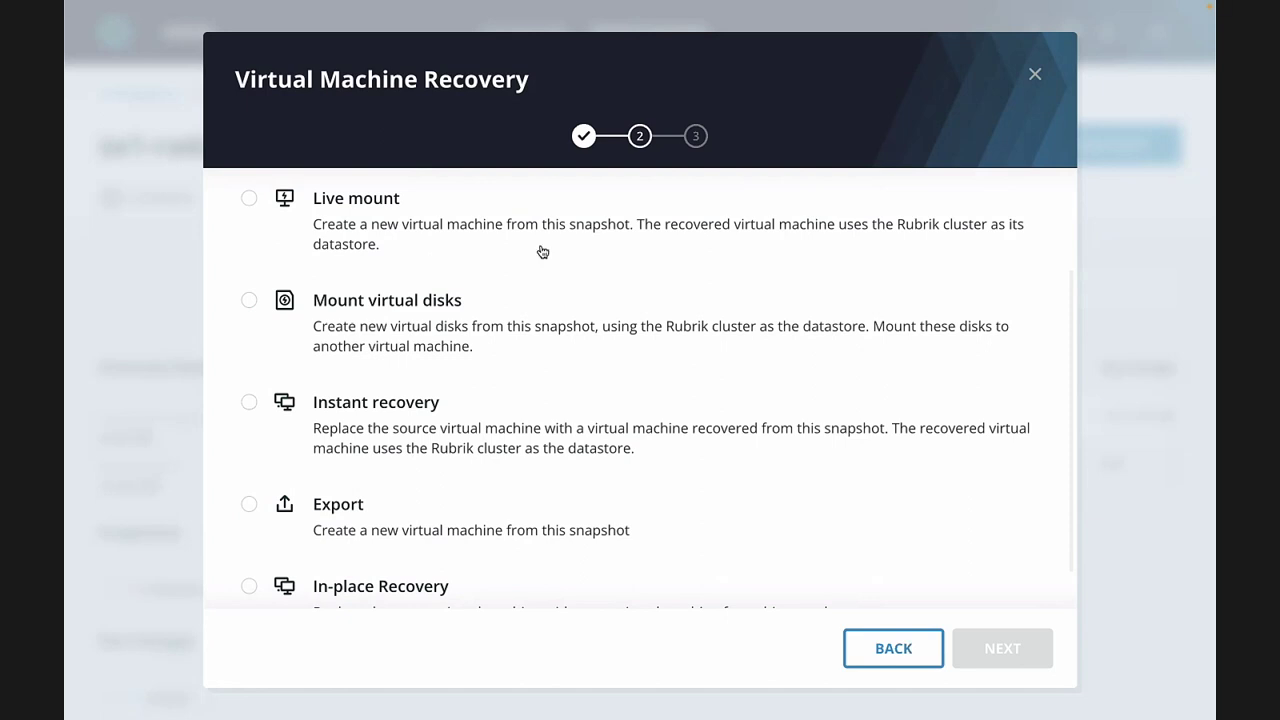
{"action": "left_click", "coordinate": [1036, 79]}
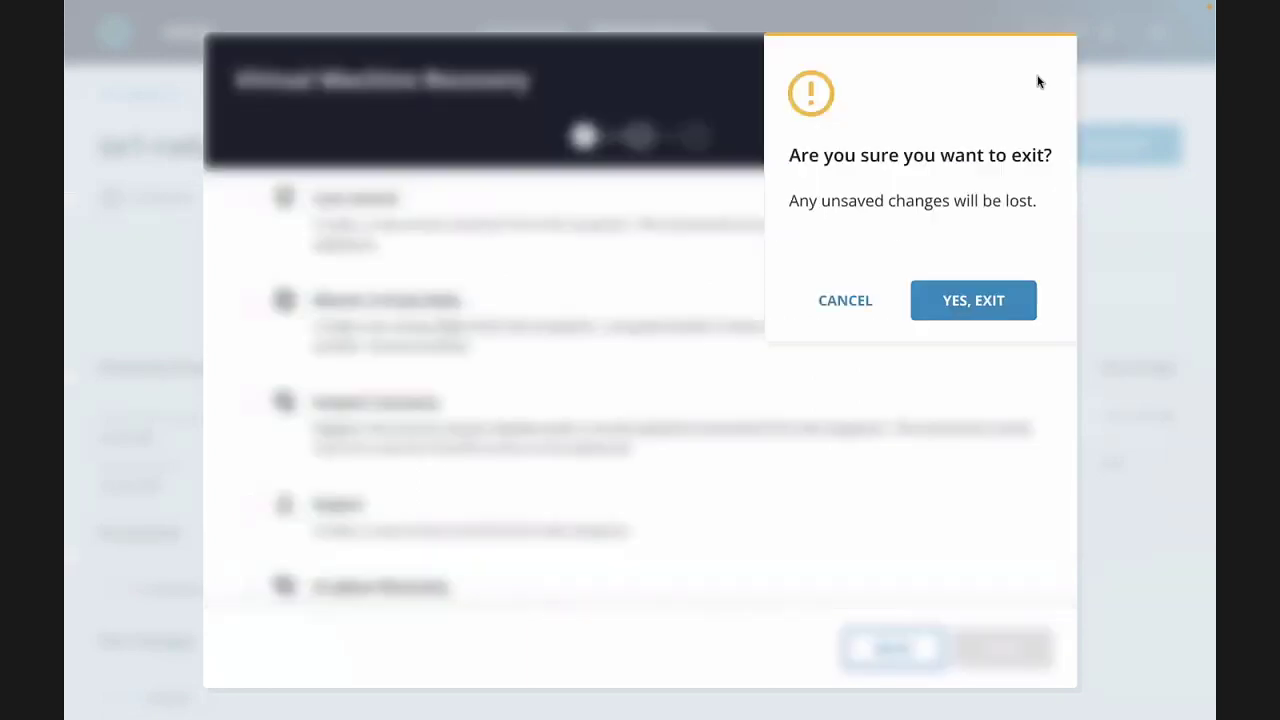
{"action": "left_click", "coordinate": [980, 301]}
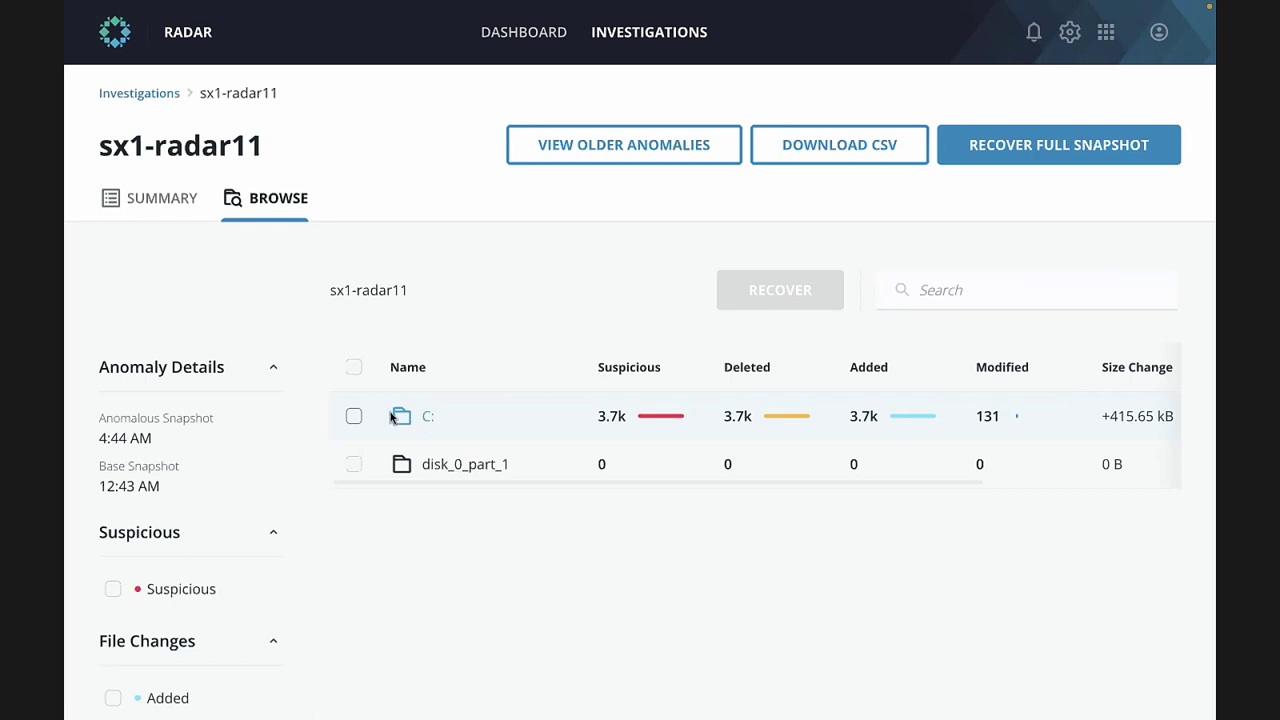
Browse the C: drive of sx1-radar11 and filter its contents to Suspicious and Deleted items
{"action": "left_click", "coordinate": [428, 420]}
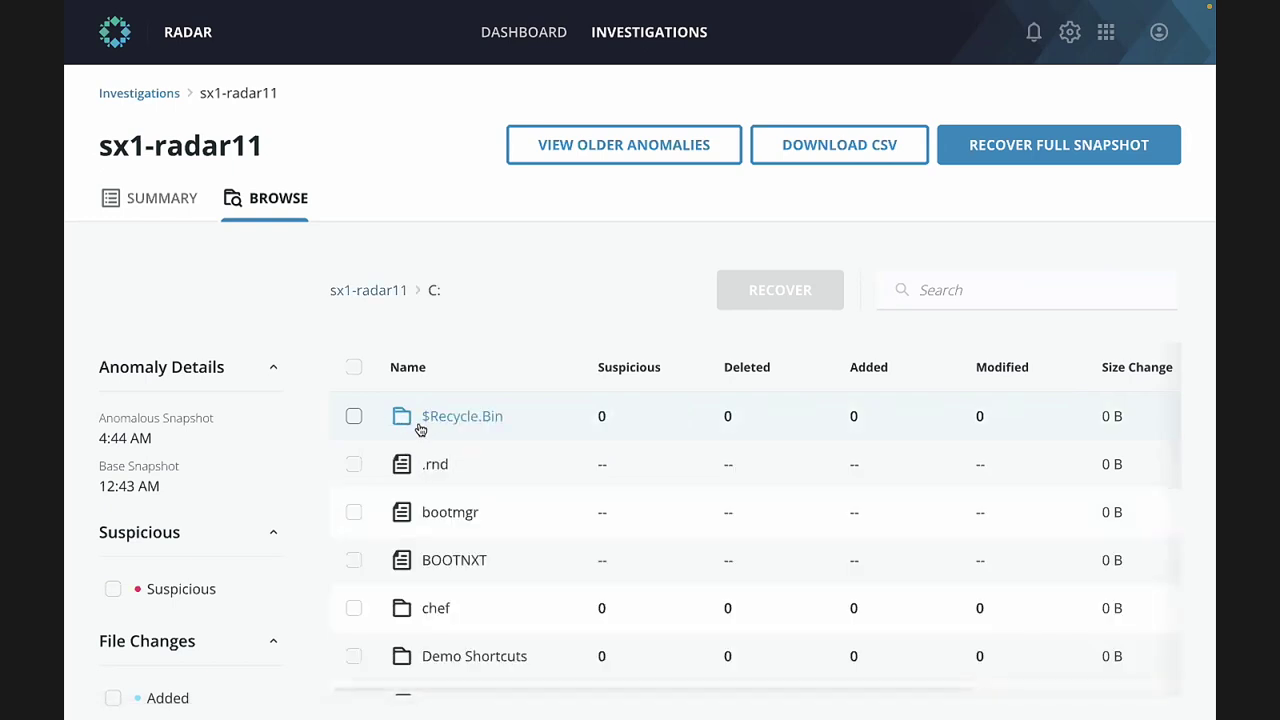
{"action": "scroll", "coordinate": [227, 532], "scroll_direction": "down", "scroll_amount": 1}
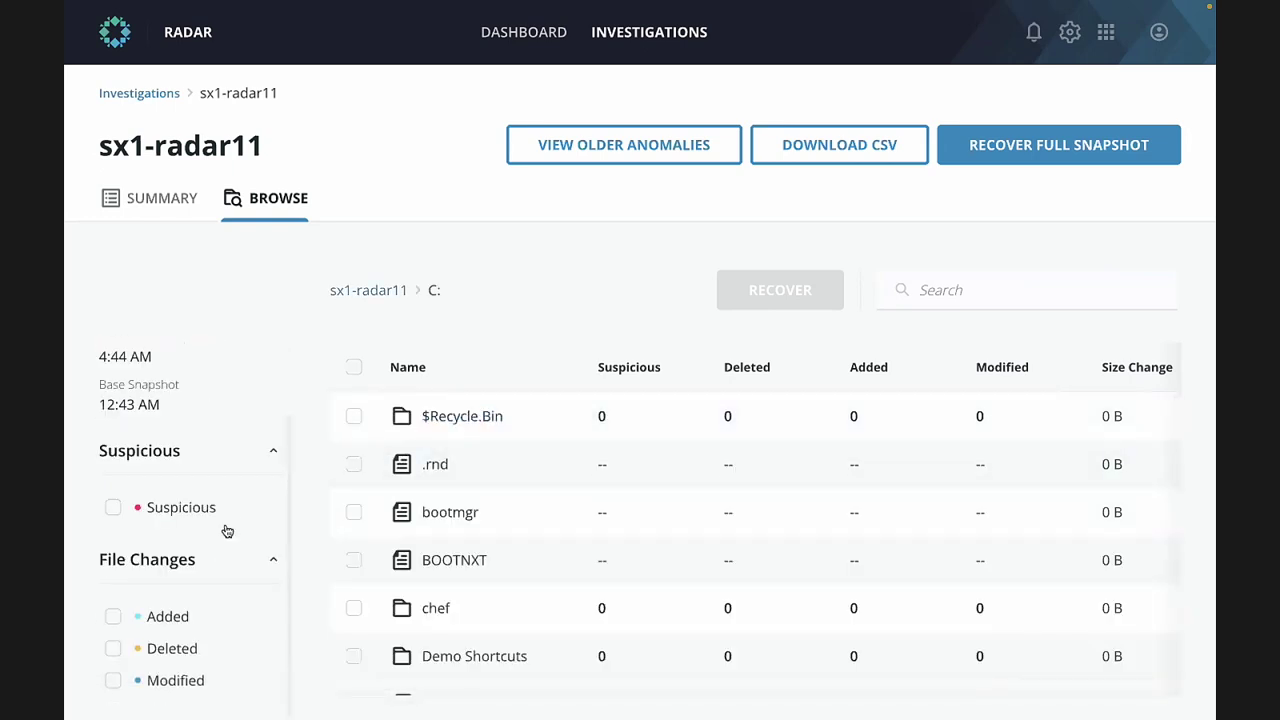
{"action": "left_click", "coordinate": [106, 516]}
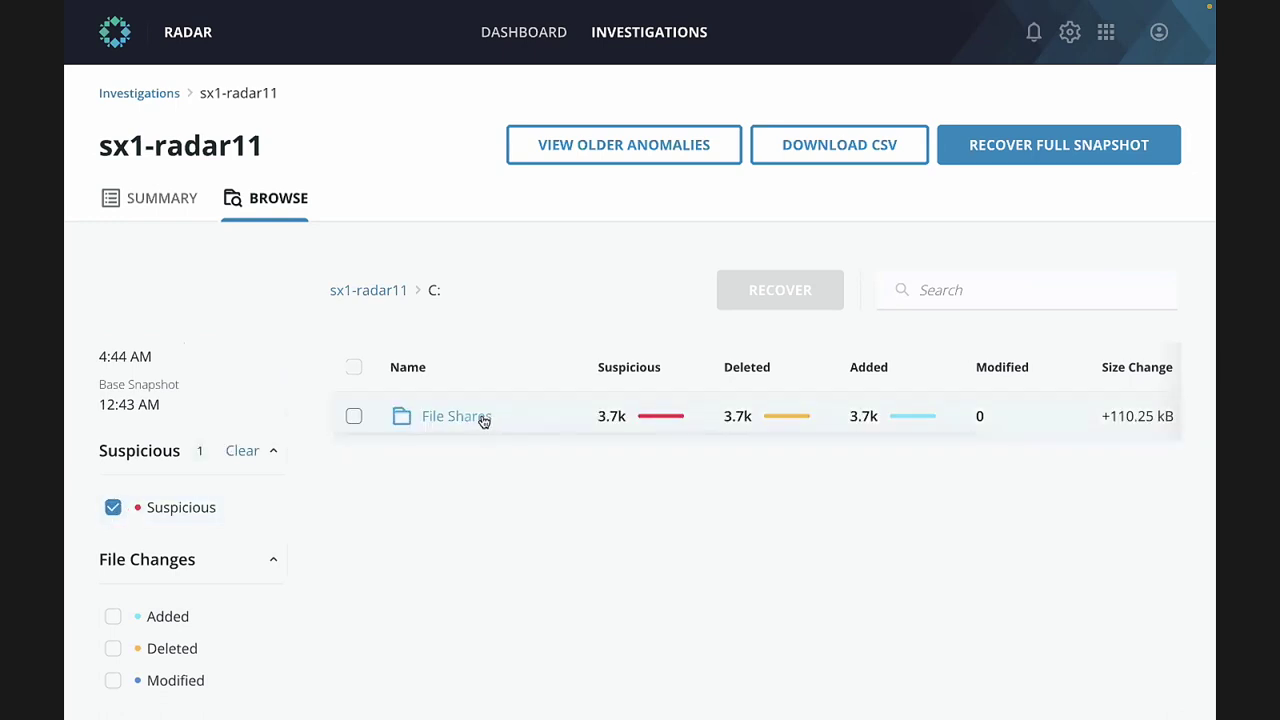
{"action": "left_click", "coordinate": [113, 649]}
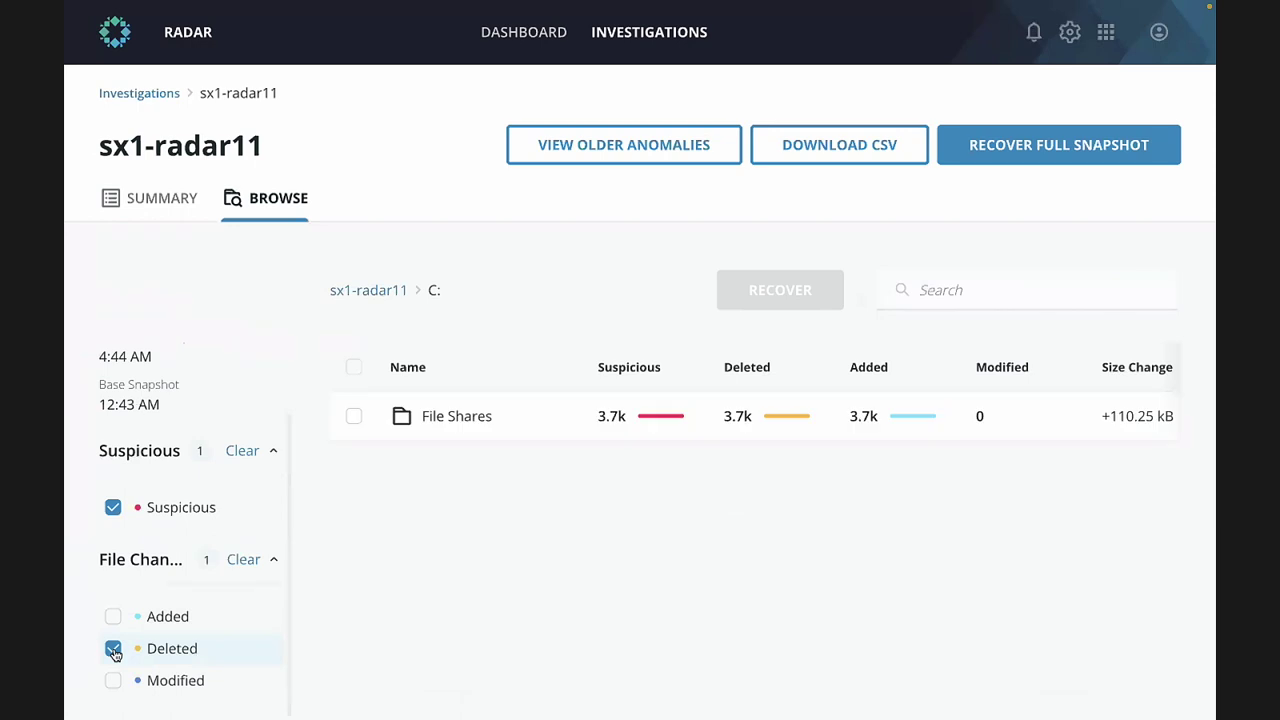
Start recovering the suspicious and deleted files in the File Shares folder of sx1-radar11, using the Export recovery option
{"action": "left_click", "coordinate": [354, 418]}
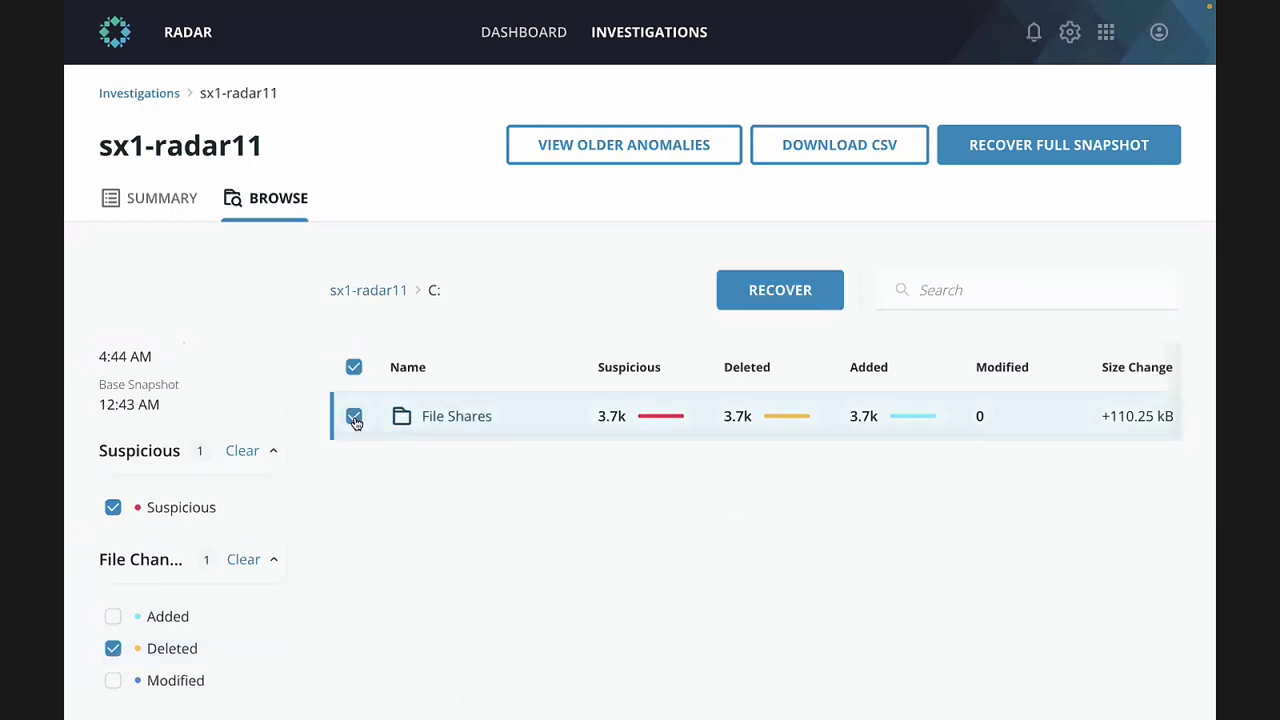
{"action": "left_click", "coordinate": [807, 299]}
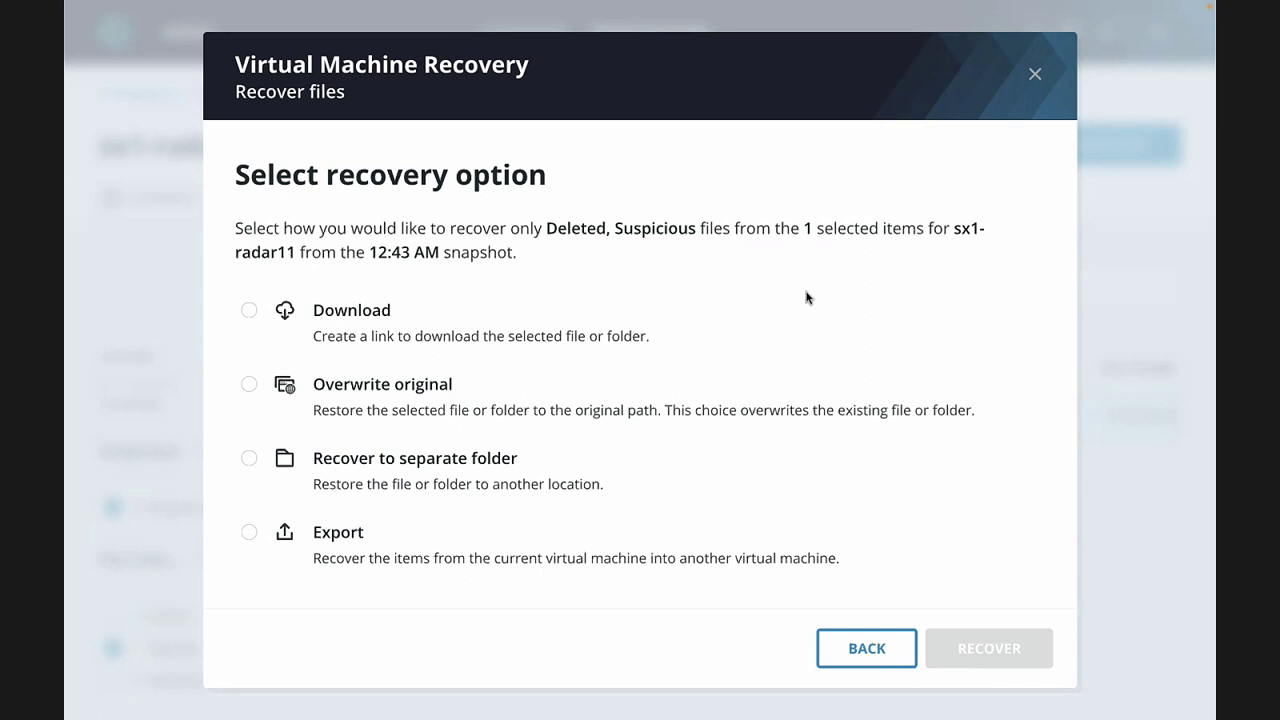
{"action": "left_click", "coordinate": [248, 533]}
{"action": "scroll", "coordinate": [591, 449], "scroll_direction": "down", "scroll_amount": 3}
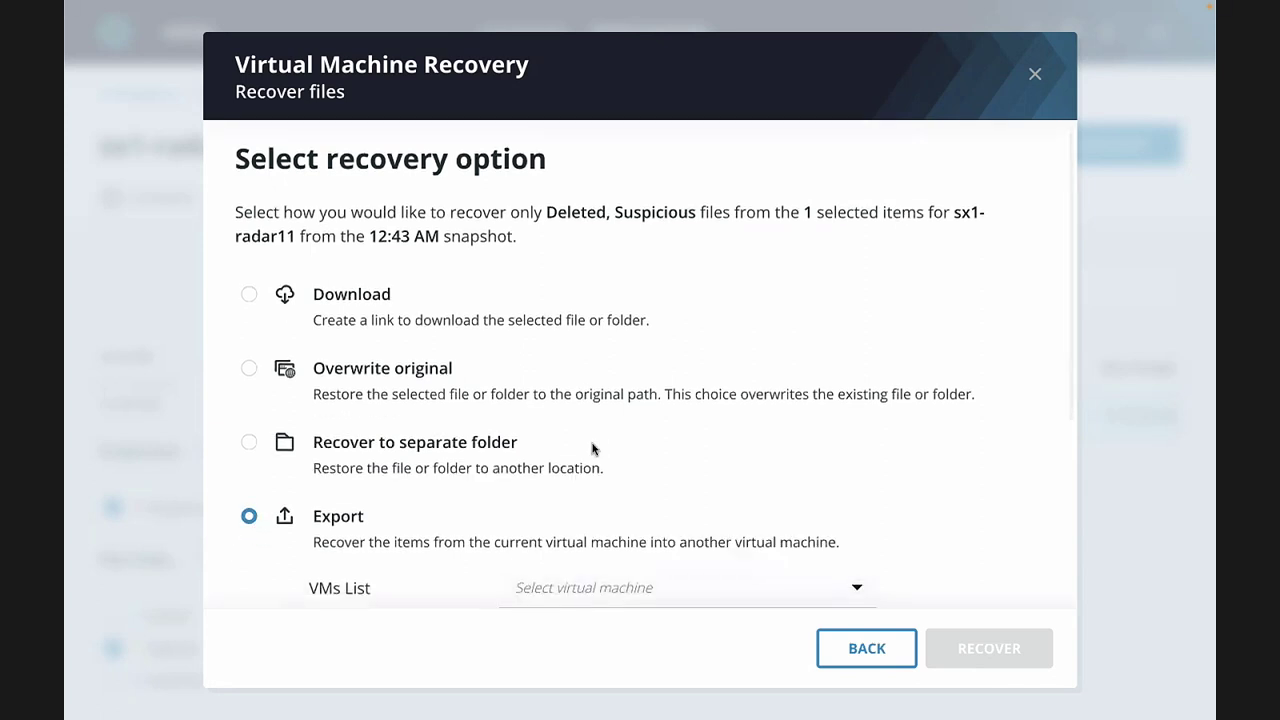
Choose the fourth listed virtual machine as the export target, activate the empty folder path, and exit without recovering
{"action": "left_click", "coordinate": [648, 389]}
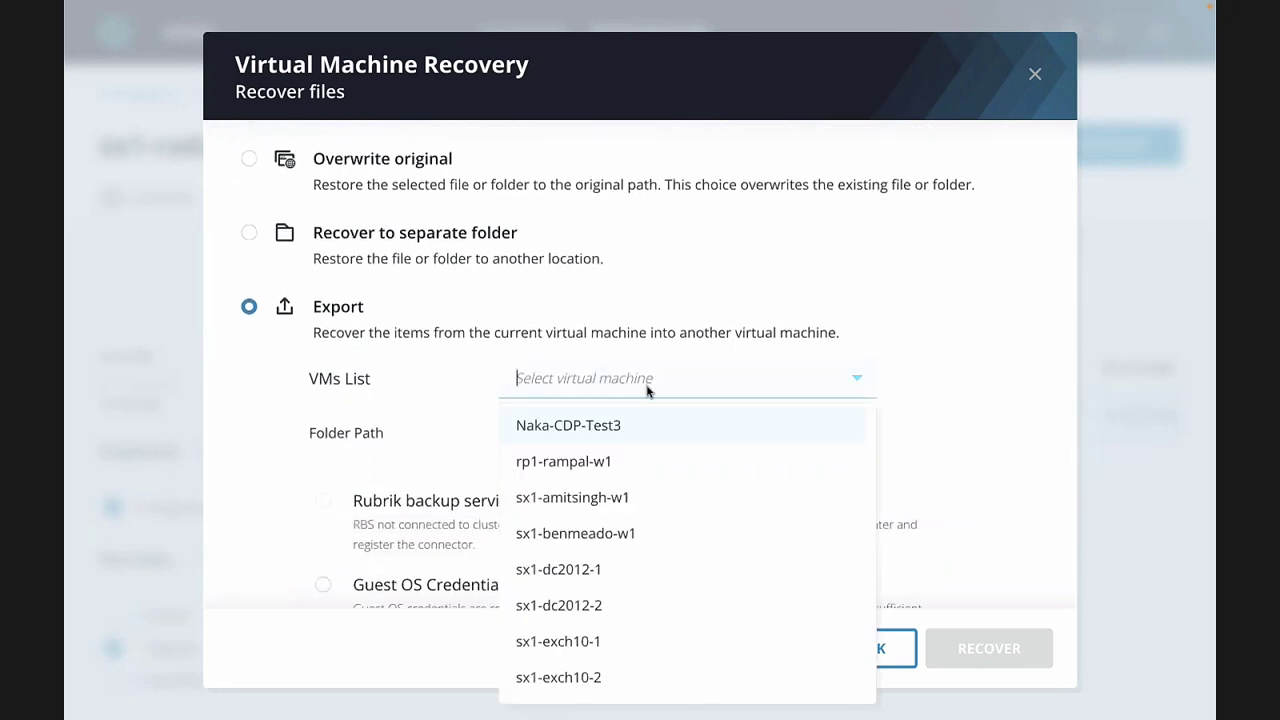
{"action": "left_click", "coordinate": [614, 545]}
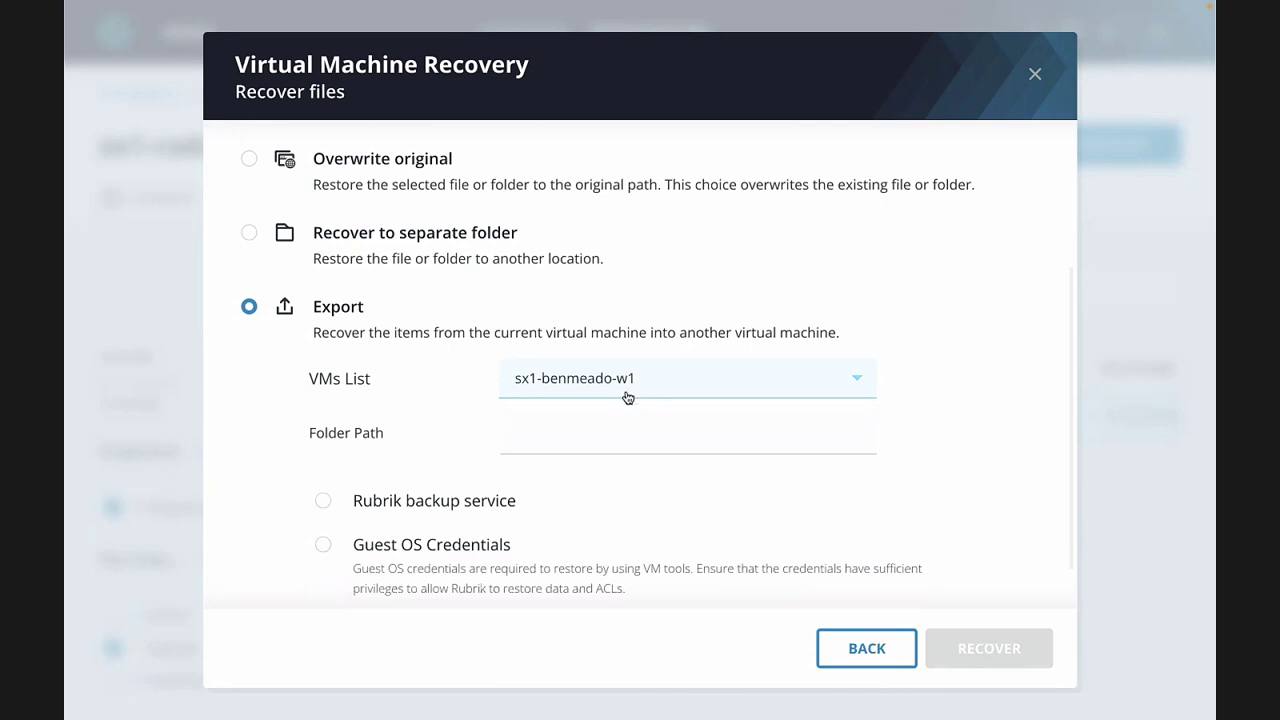
{"action": "left_click", "coordinate": [574, 442]}
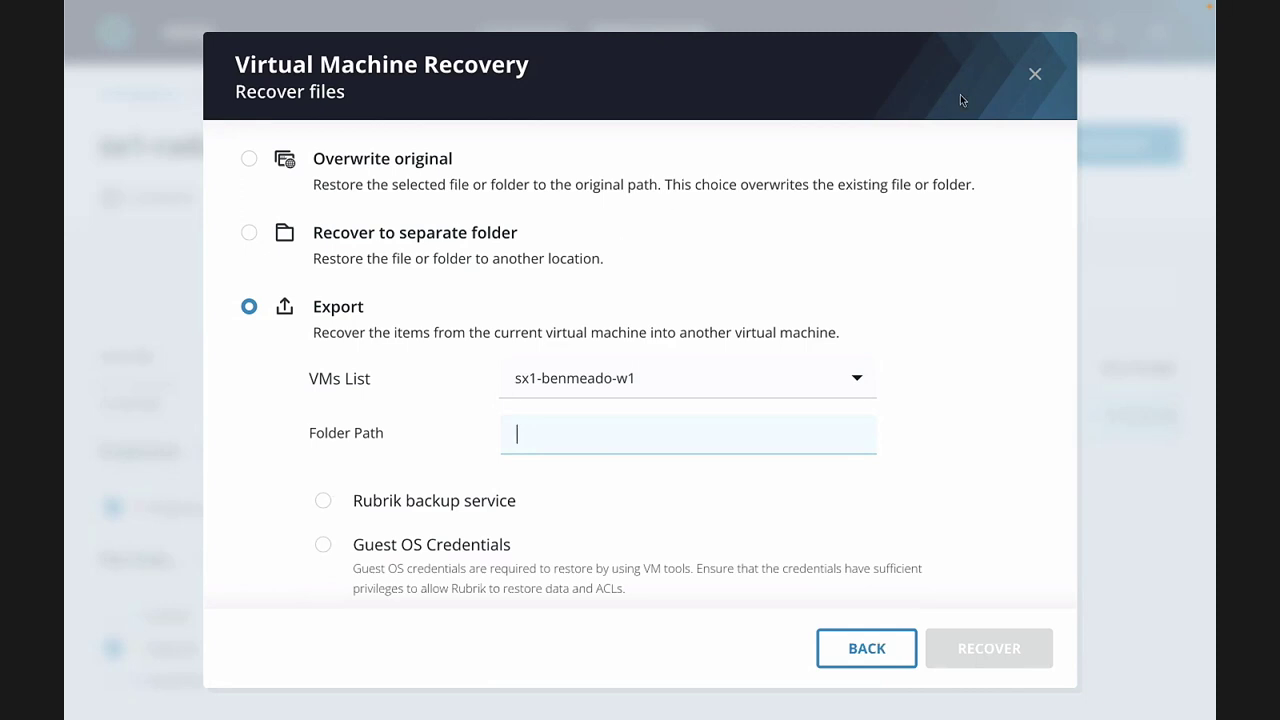
{"action": "left_click", "coordinate": [1036, 82]}
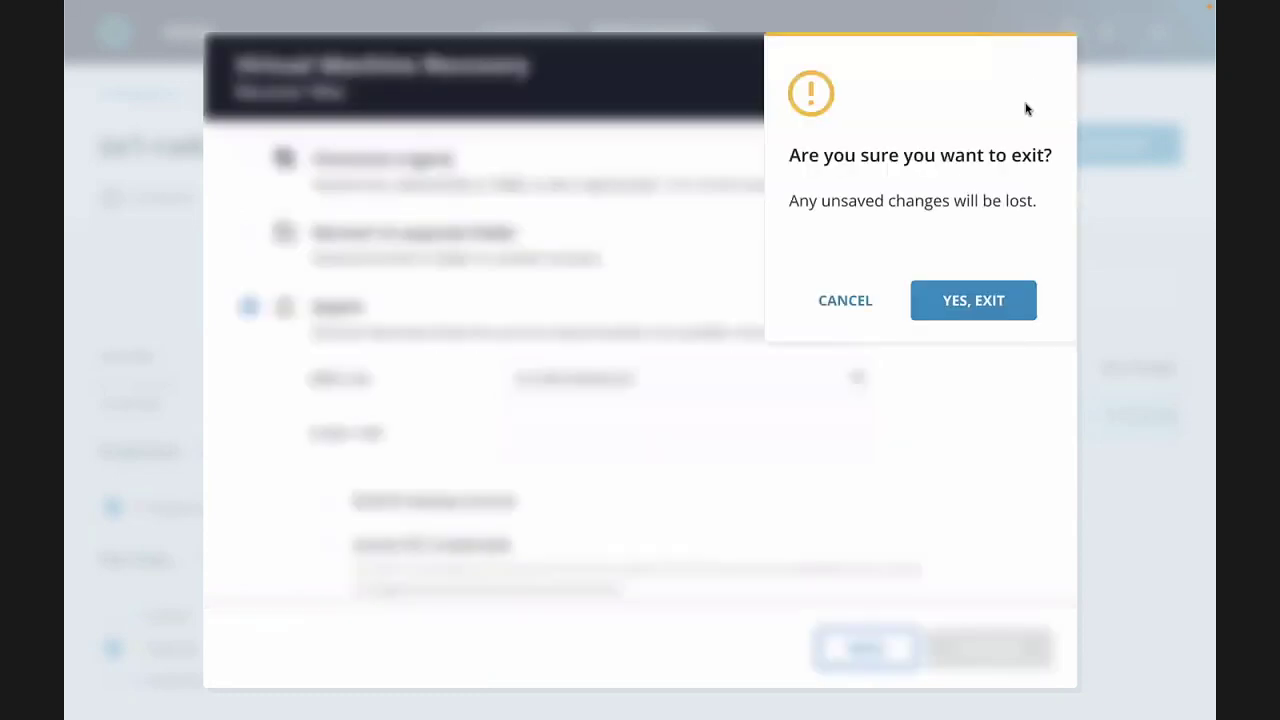
{"action": "left_click", "coordinate": [977, 300]}
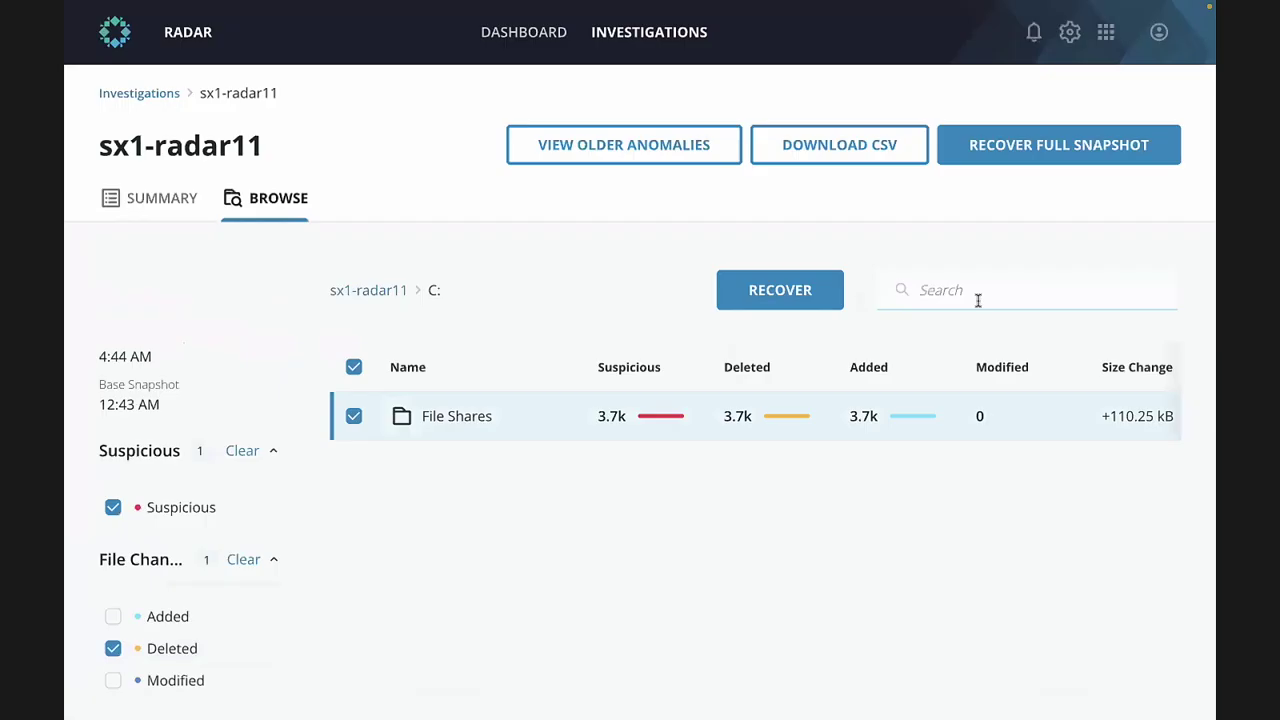